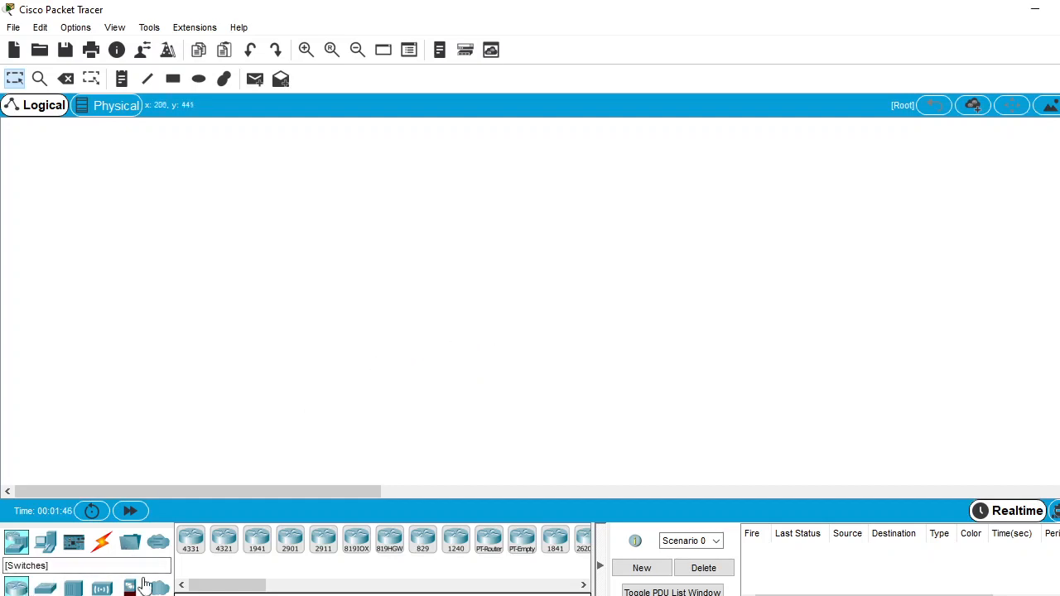
Place a 2811 router near the top of the workspace and a 2960 switch directly below it
left_click_drag(238, 588, 307, 585)
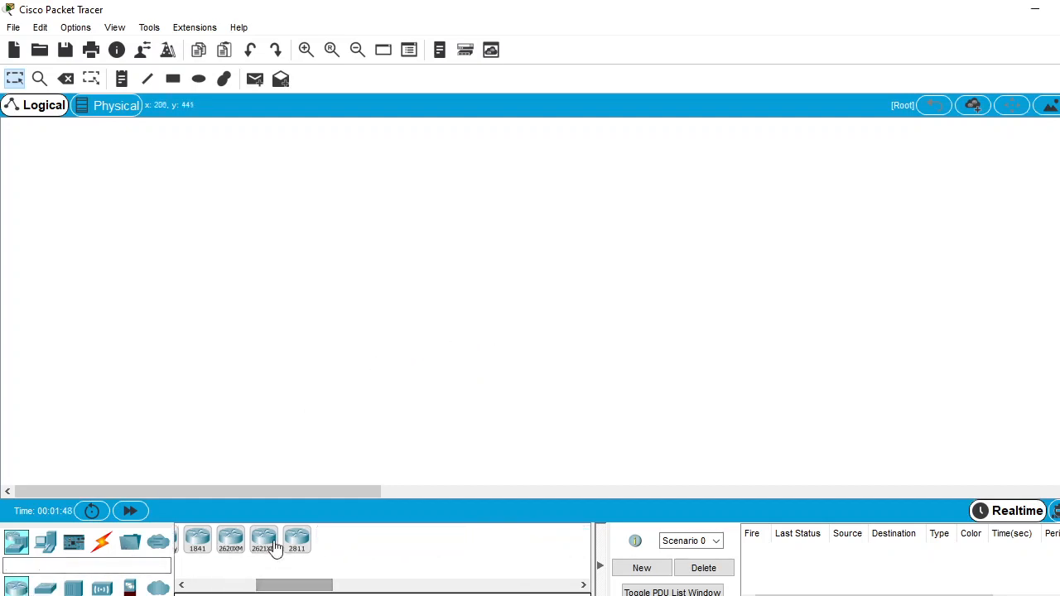
left_click(290, 549)
left_click(484, 159)
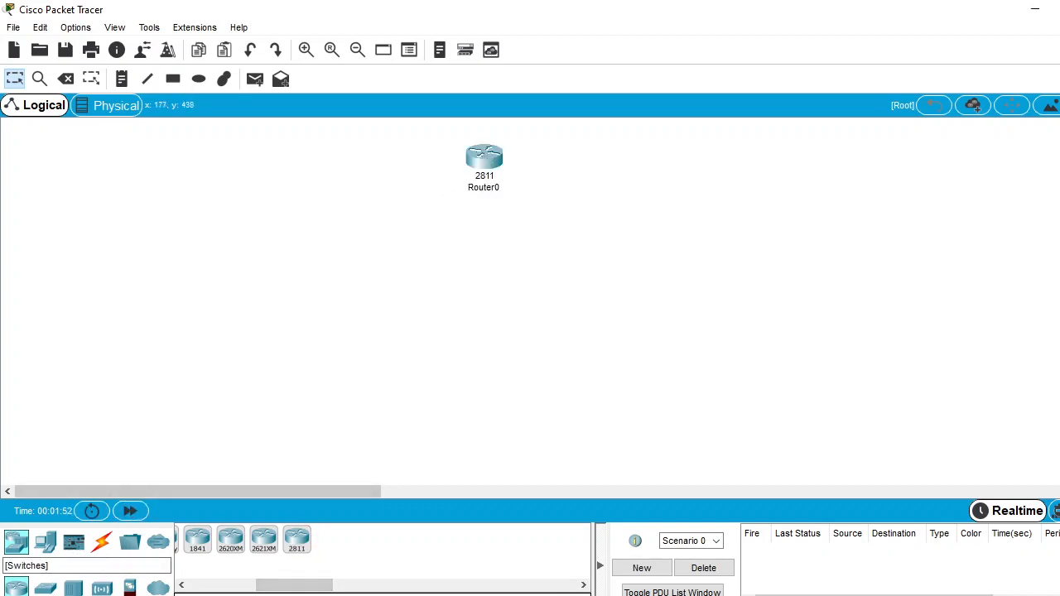
left_click(49, 590)
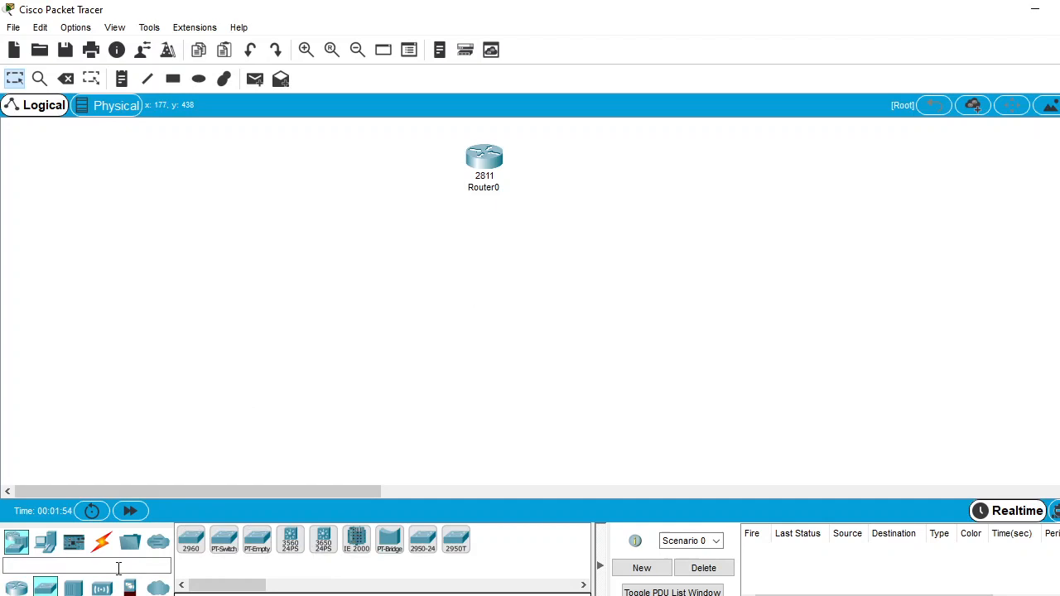
left_click(197, 549)
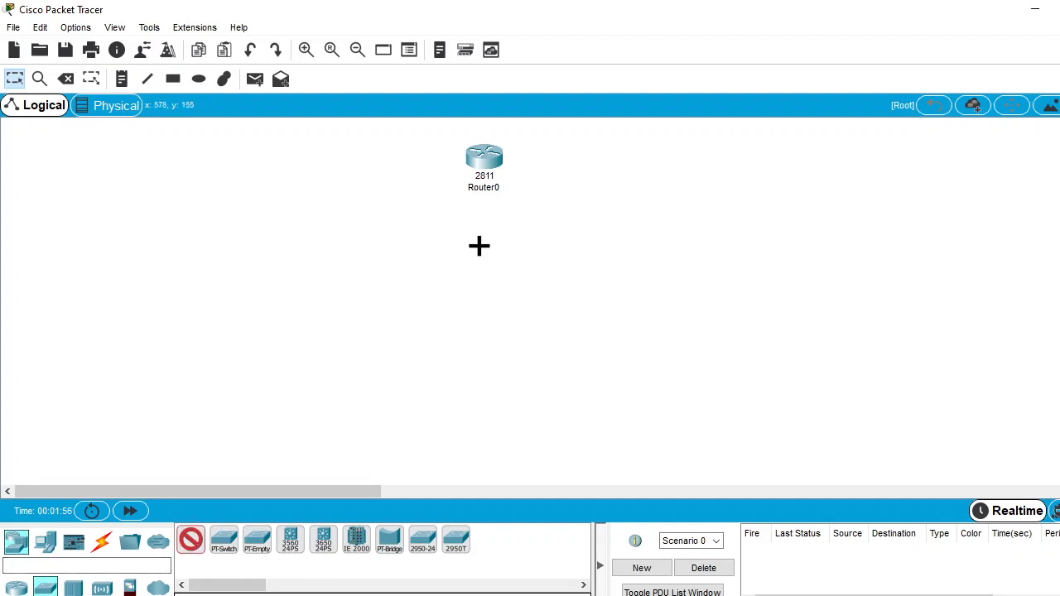
left_click(479, 245)
Place five IP phones in a horizontal row below the switch
left_click(45, 543)
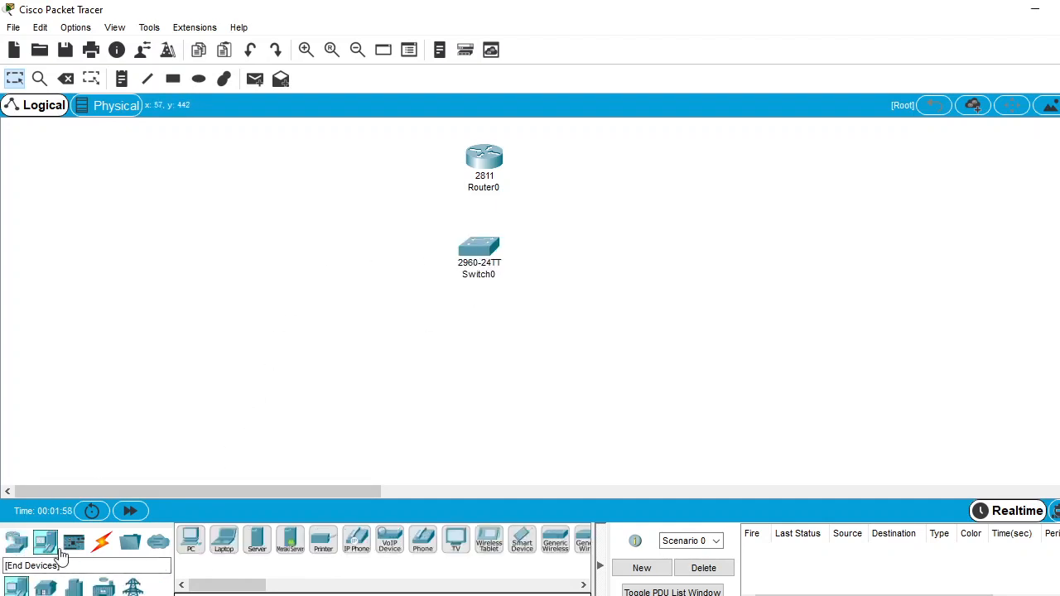
left_click(353, 546)
left_click(238, 395)
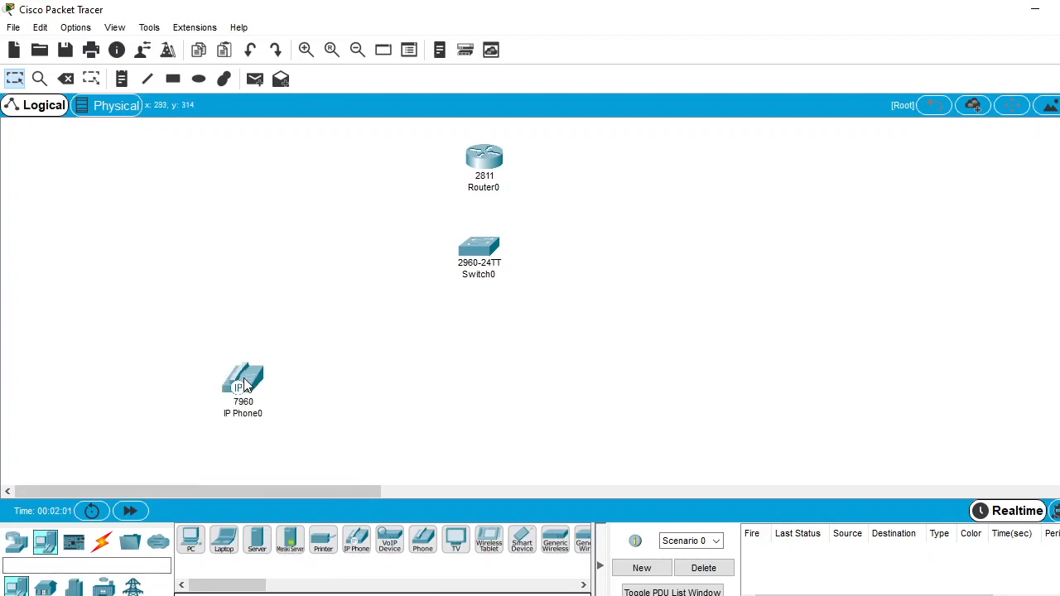
left_click(356, 540)
left_click(382, 395)
left_click(356, 540)
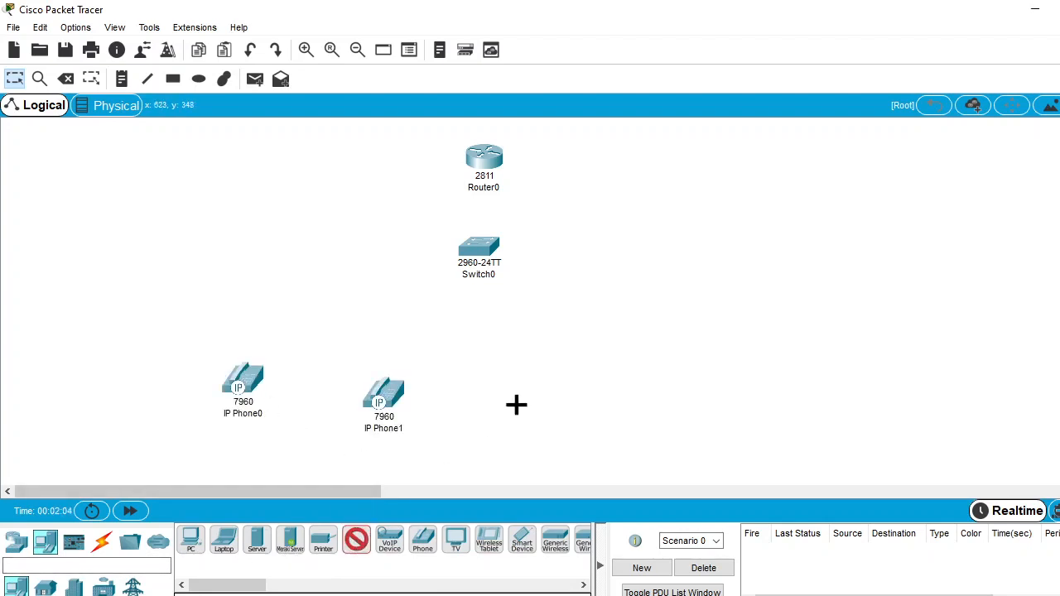
left_click(516, 401)
left_click(356, 543)
left_click(667, 399)
left_click(356, 546)
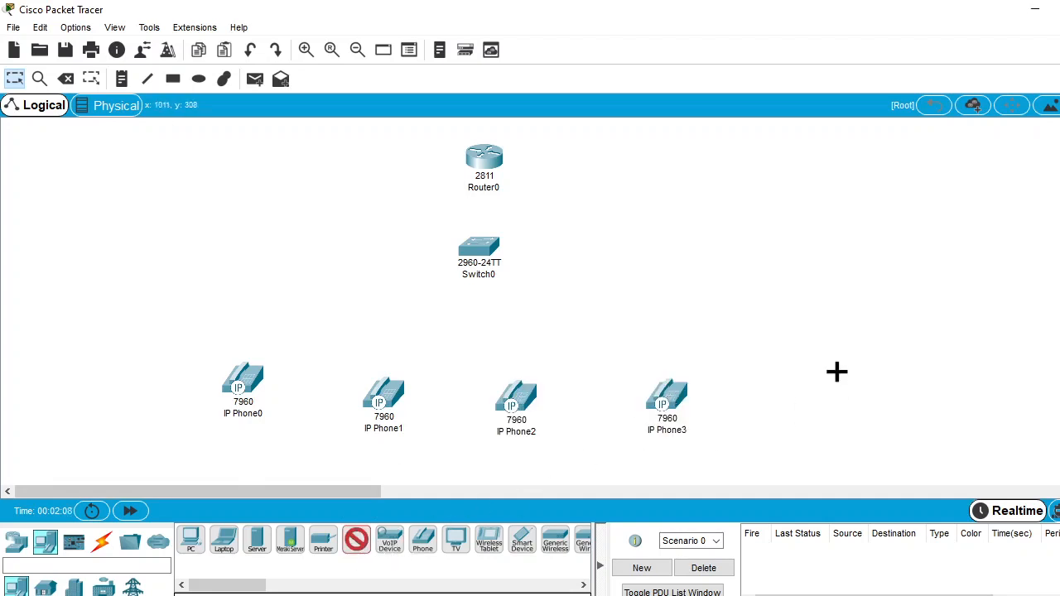
left_click(814, 383)
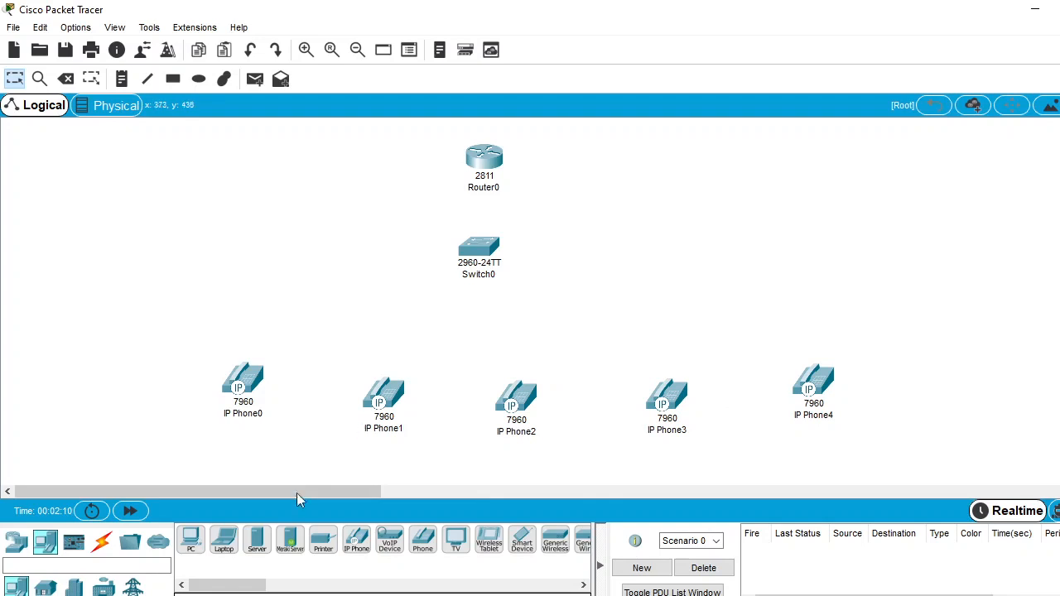
Connect Router0's FastEthernet0/0 to Switch0's FastEthernet0/1 with a copper straight-through cable
left_click(102, 542)
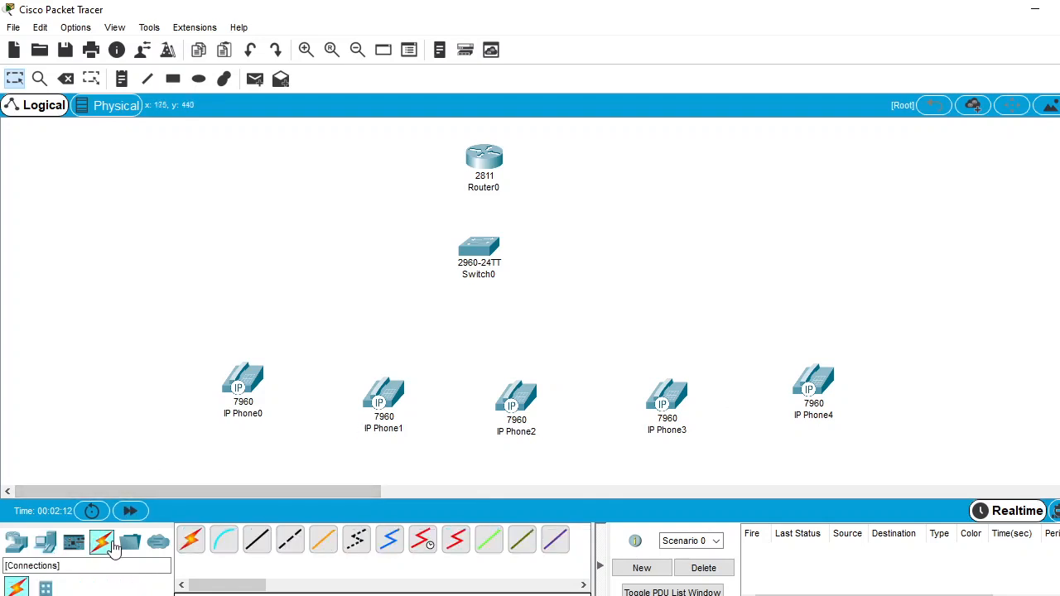
left_click(267, 548)
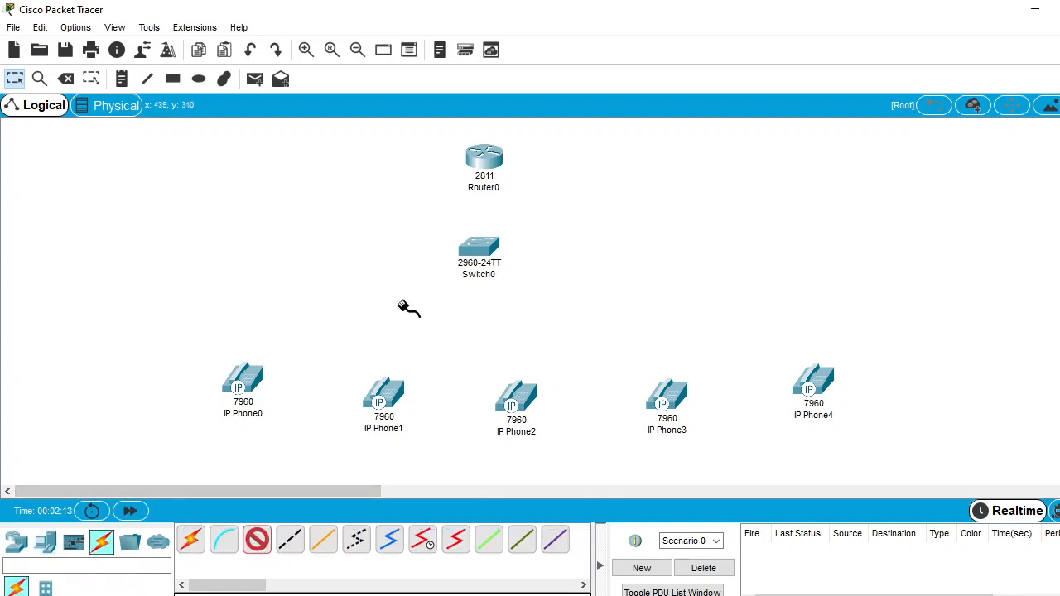
left_click(489, 170)
left_click(527, 208)
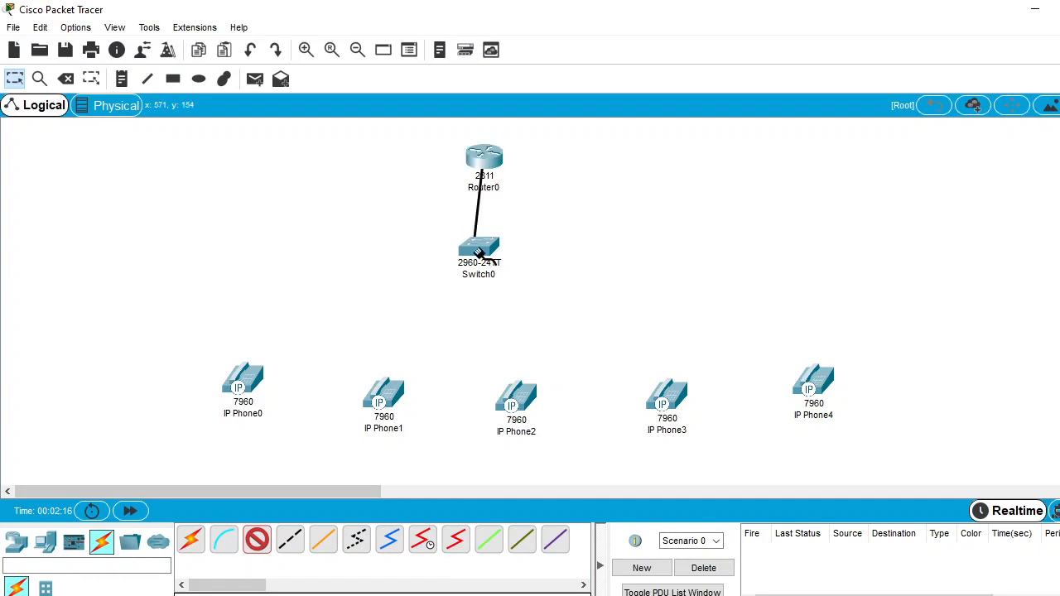
left_click(479, 250)
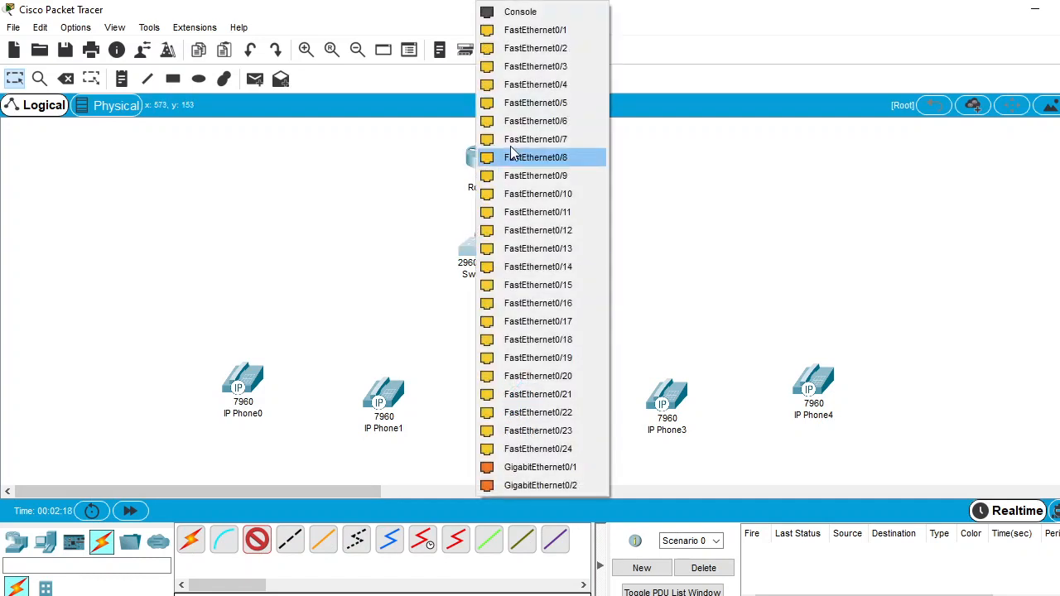
left_click(544, 35)
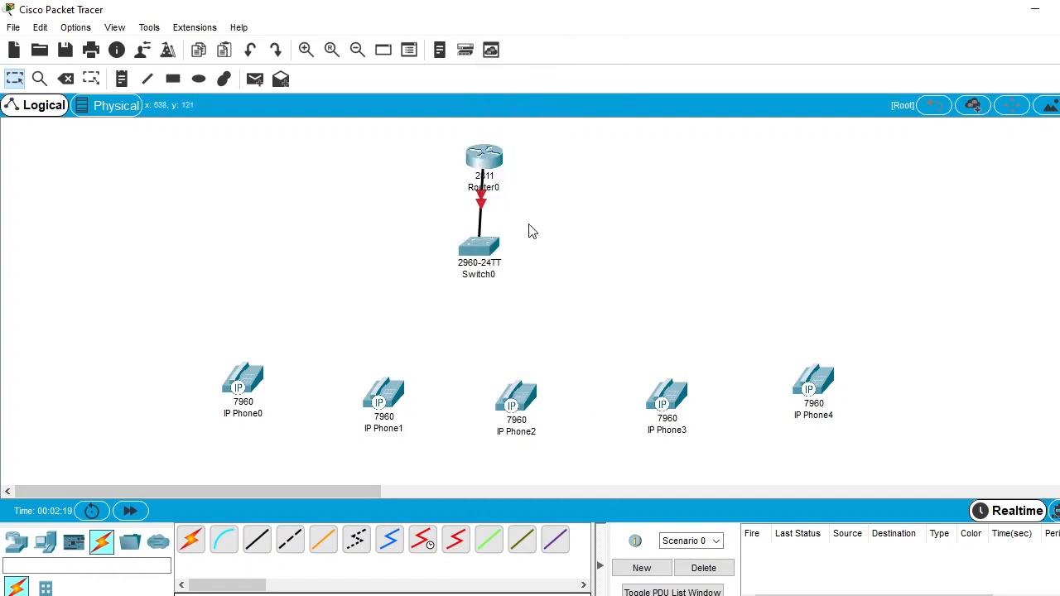
Connect Switch0's FastEthernet0/2 to the Switch port of IP Phone0 with a copper straight-through cable
left_click(255, 543)
left_click(473, 248)
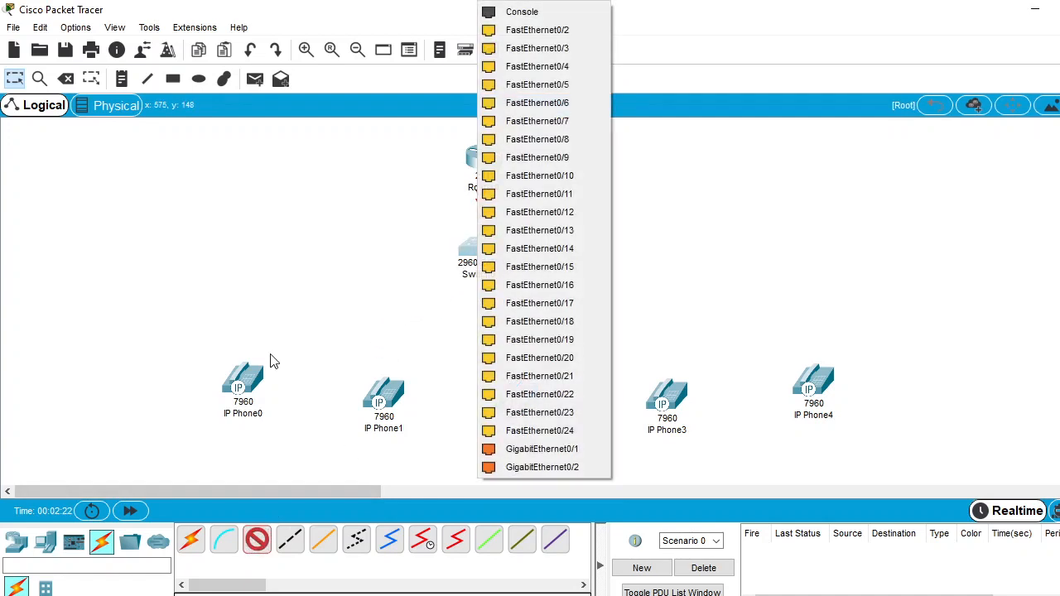
left_click(536, 30)
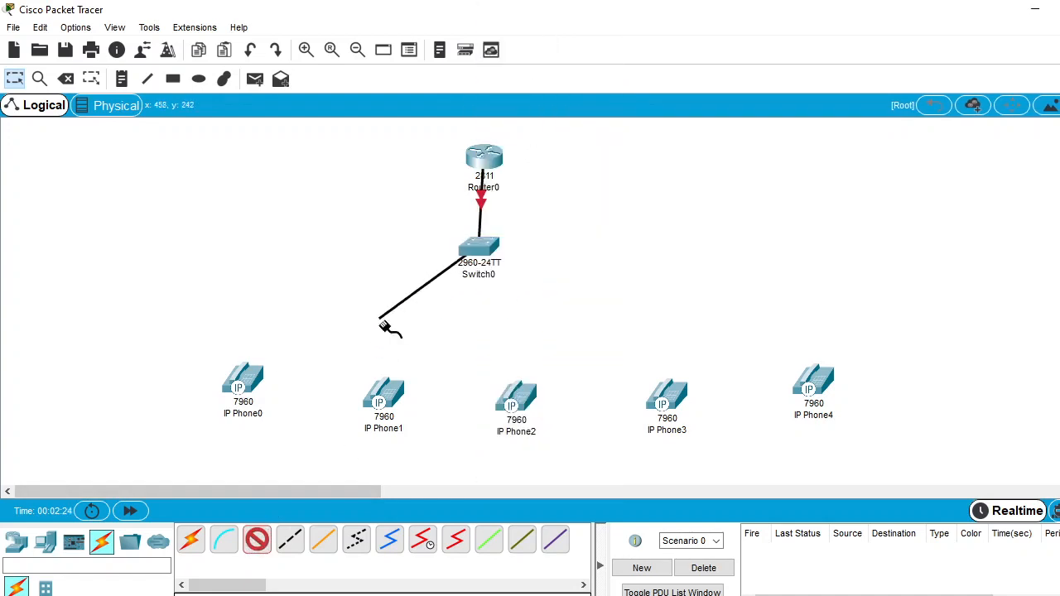
left_click(245, 389)
left_click(279, 395)
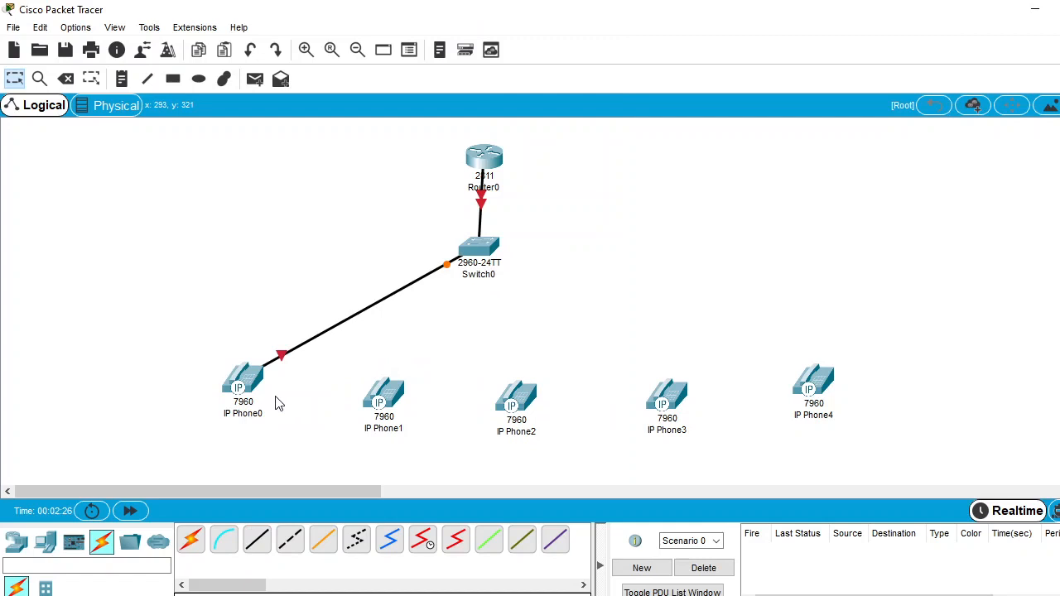
Connect Switch0's FastEthernet0/3 to the Switch port of IP Phone1 with a copper straight-through cable
left_click(256, 546)
left_click(468, 242)
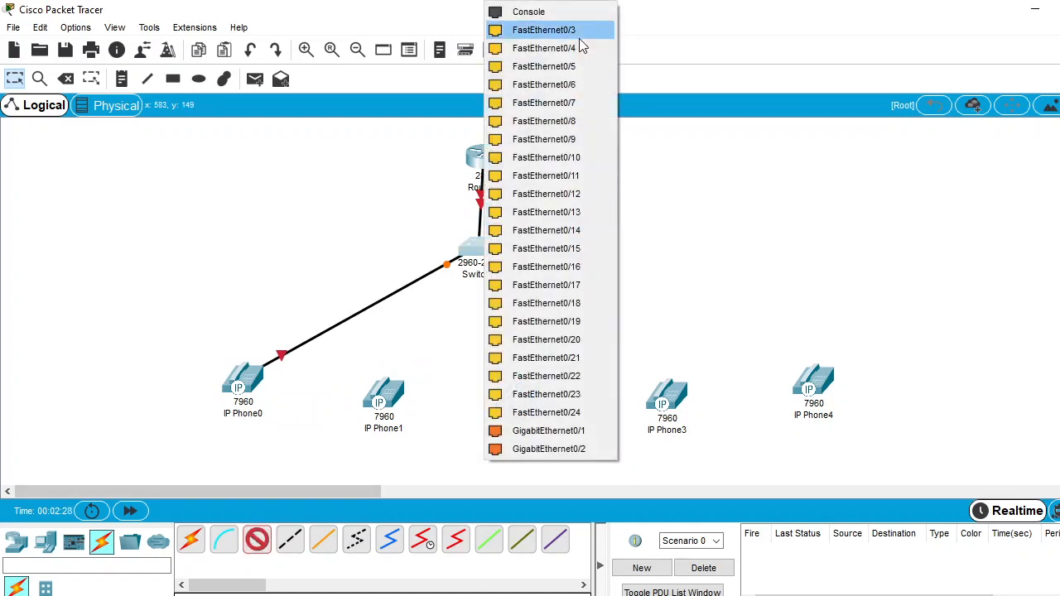
left_click(579, 38)
left_click(394, 409)
left_click(426, 403)
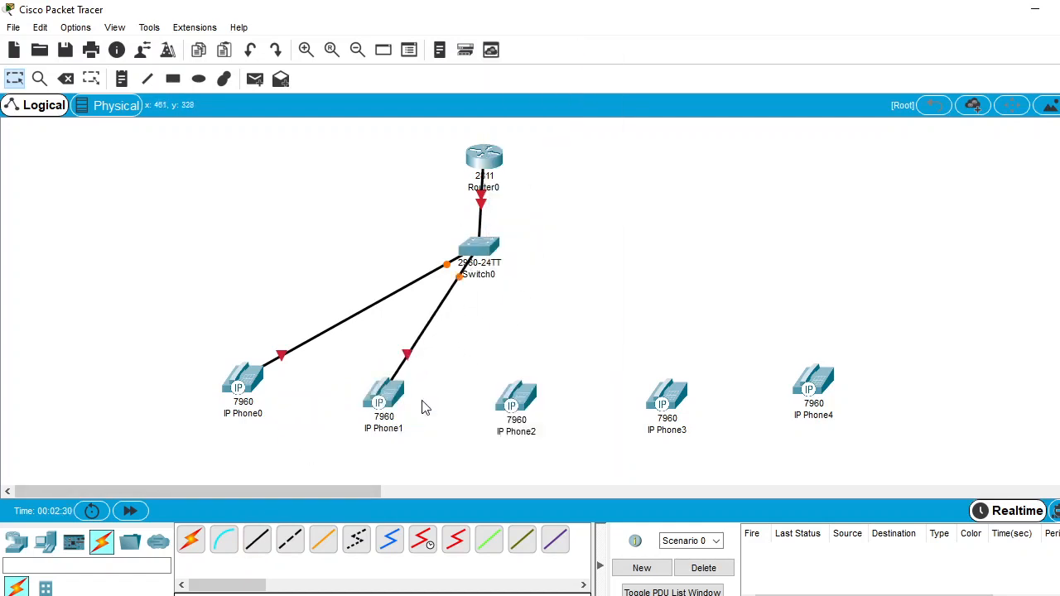
Connect Switch0's FastEthernet0/4 to the Switch port of IP Phone2 with a copper straight-through cable
left_click(256, 542)
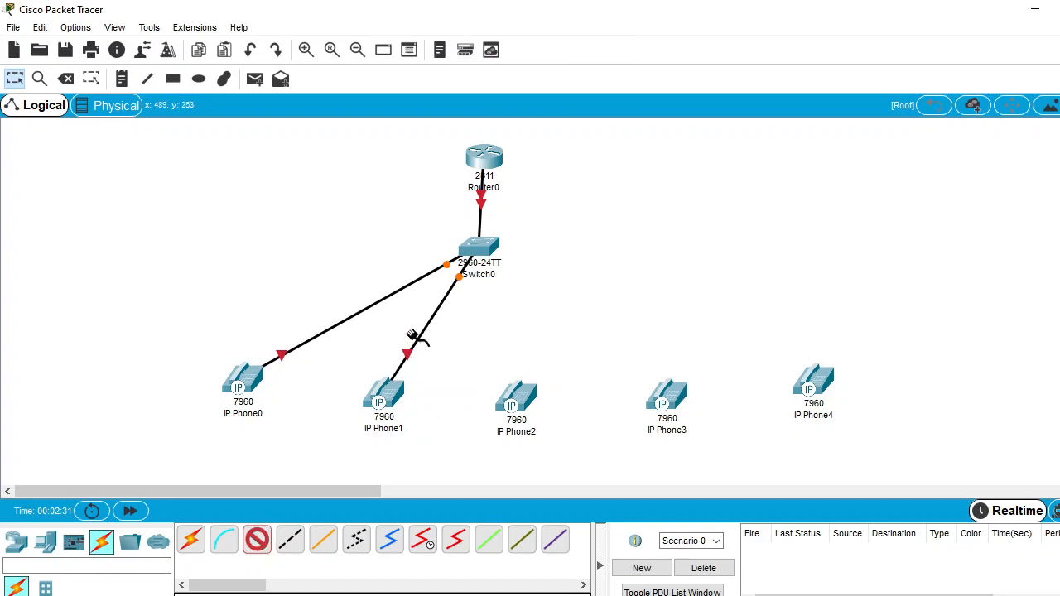
left_click(477, 249)
left_click(529, 29)
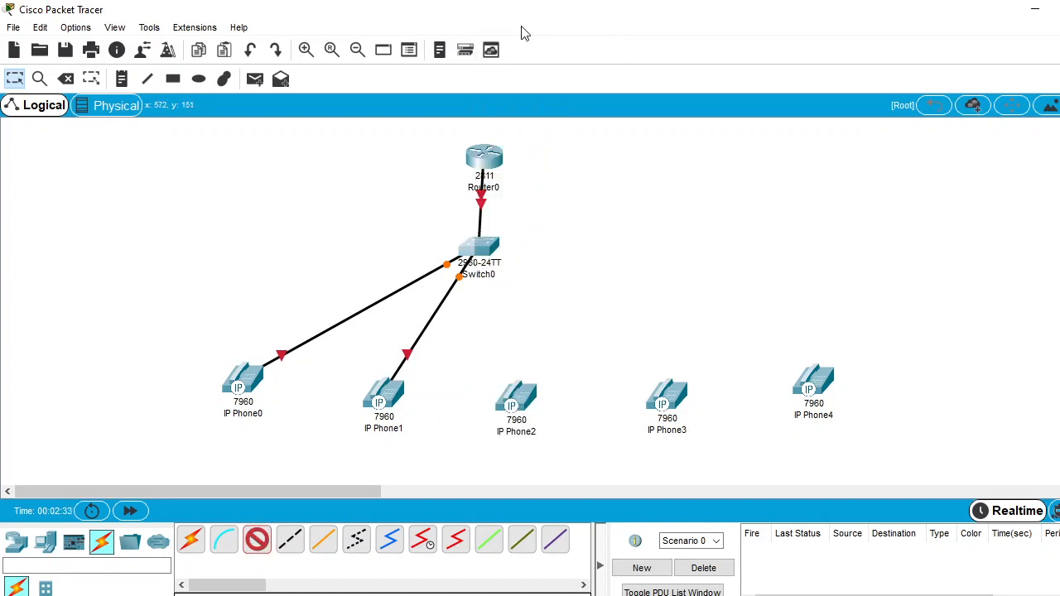
left_click(514, 396)
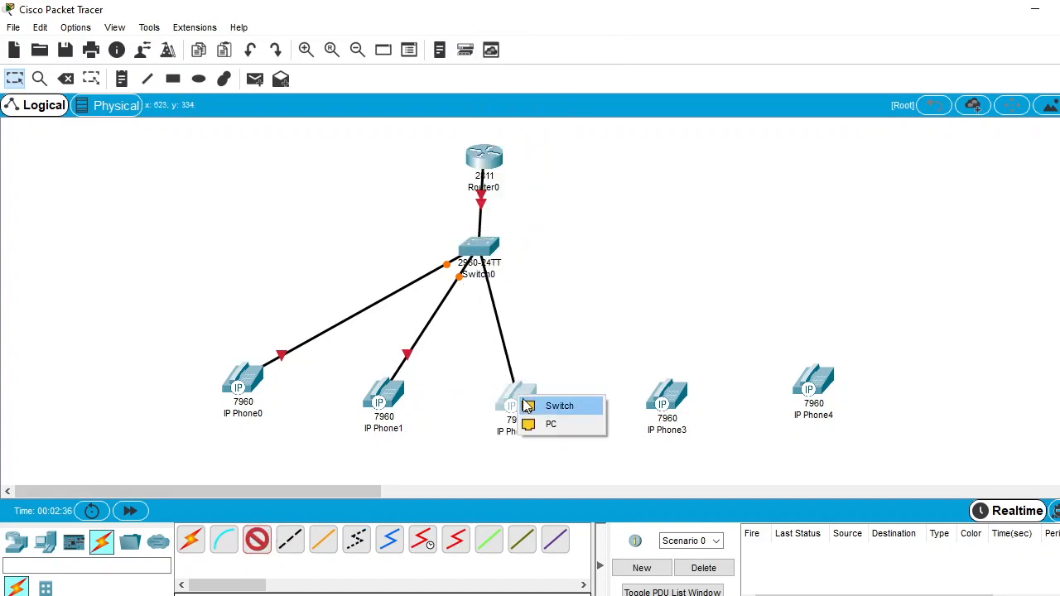
left_click(571, 405)
Connect Switch0's FastEthernet0/5 to the Switch port of IP Phone3 with a copper straight-through cable
left_click(256, 542)
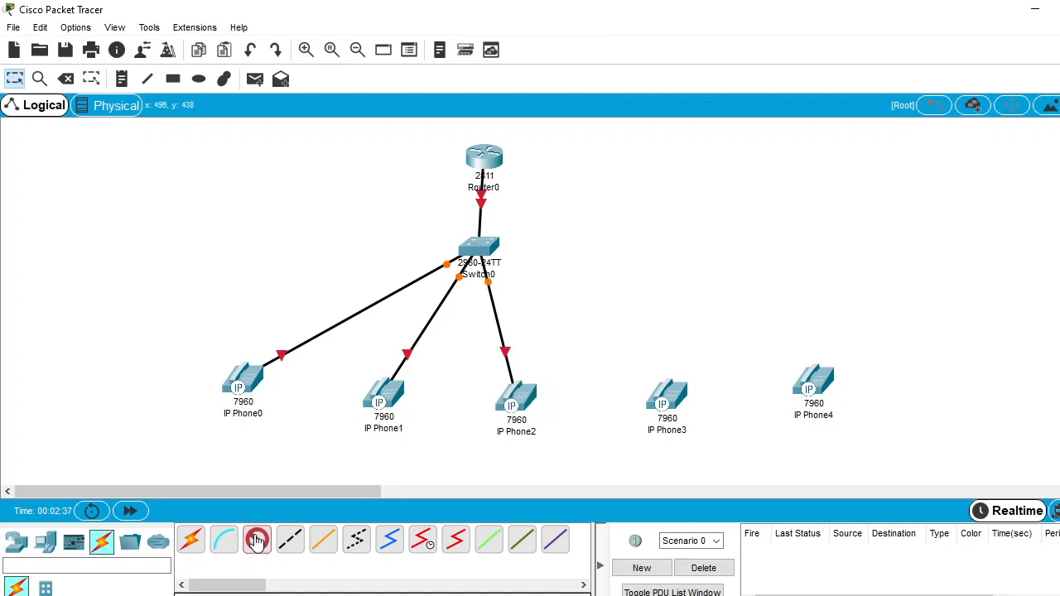
left_click(485, 250)
left_click(573, 29)
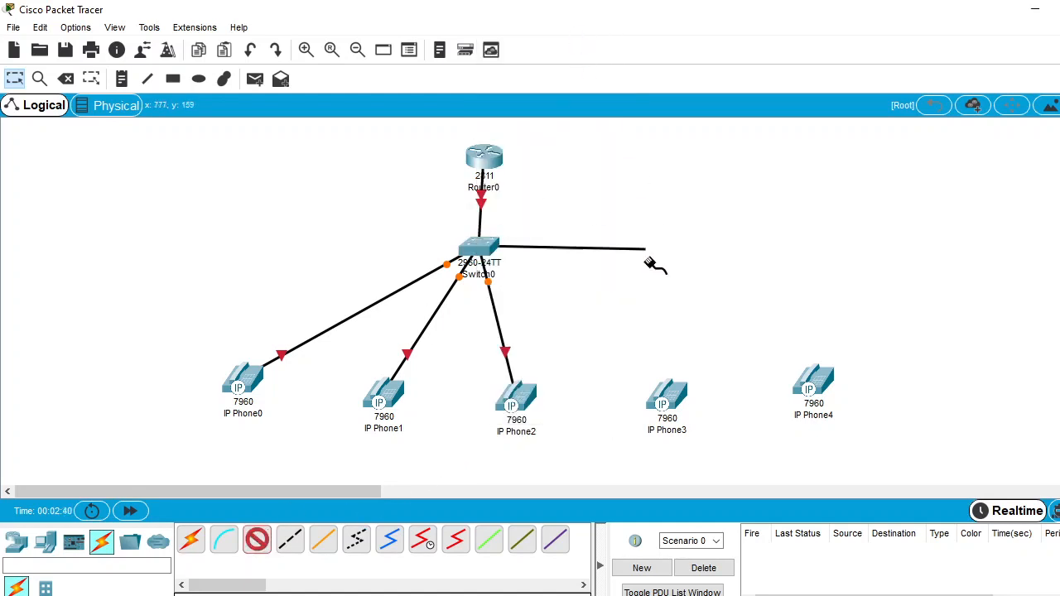
left_click(674, 393)
left_click(703, 405)
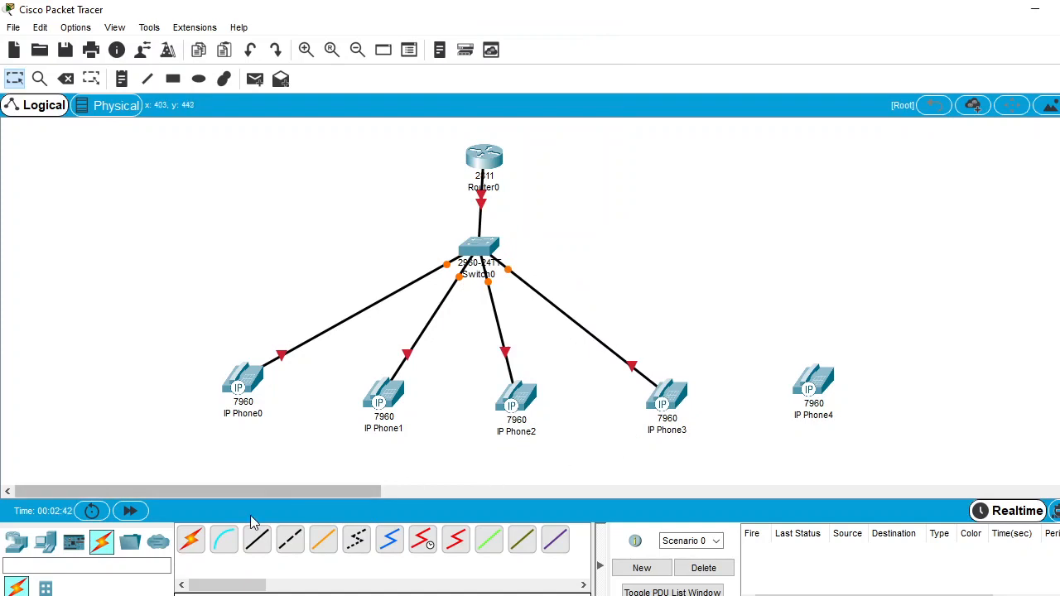
Connect Switch0's FastEthernet0/6 to the Switch port of IP Phone4 with a copper straight-through cable
left_click(255, 540)
left_click(480, 246)
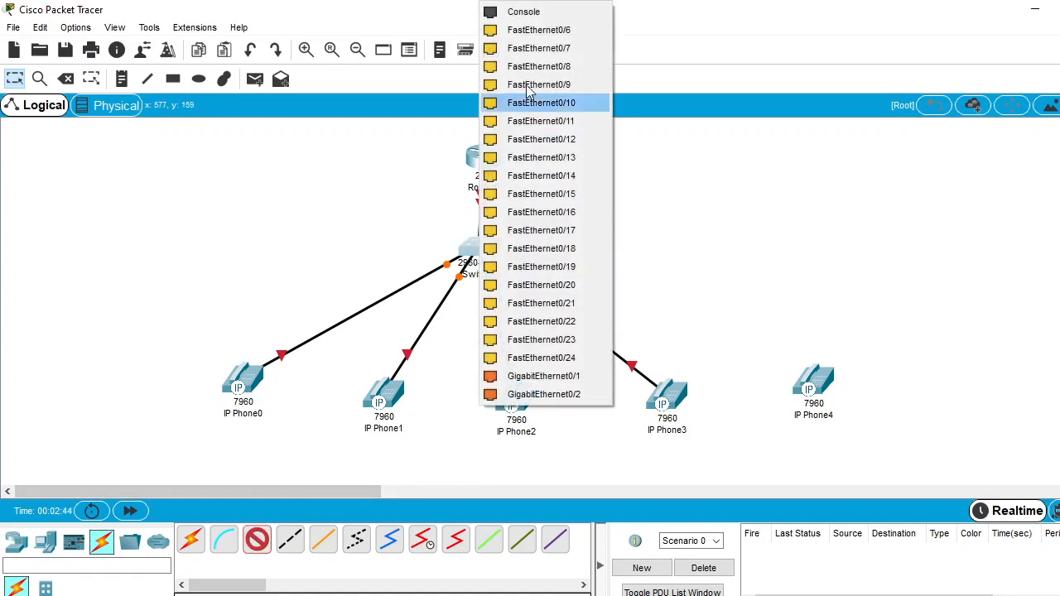
left_click(573, 33)
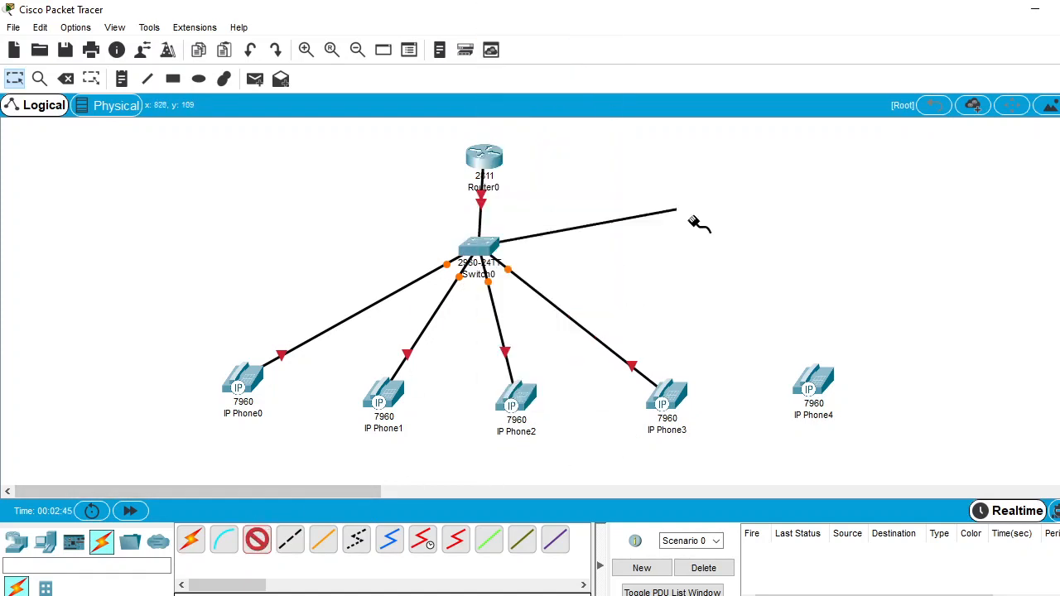
left_click(815, 381)
left_click(842, 384)
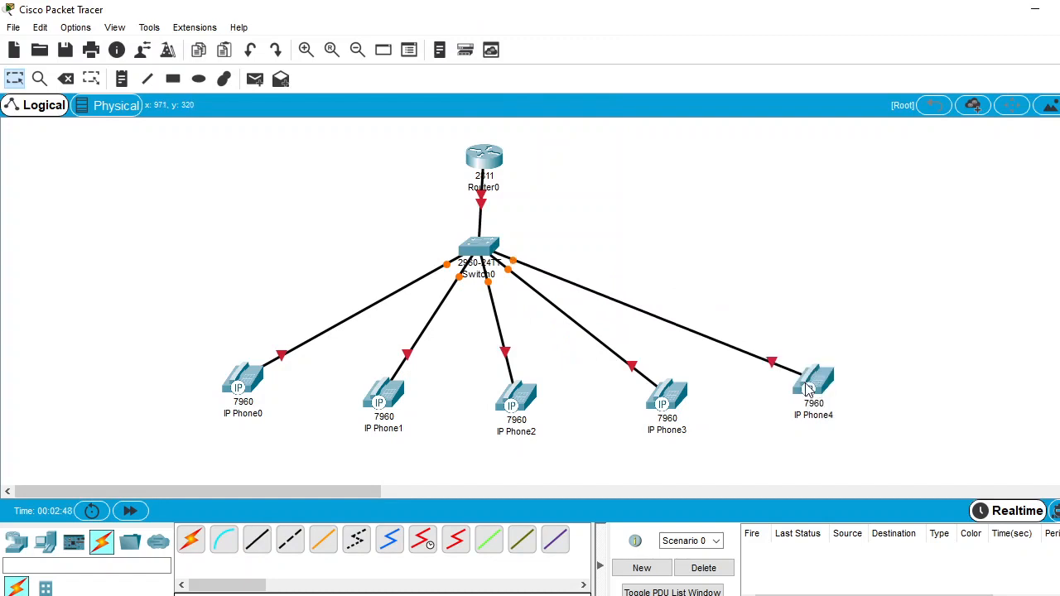
Set the IPv4 address of Router0's FastEthernet0/0 interface to 192.168.10.1
mouse_move(809, 389)
mouse_move(484, 160)
left_click(484, 158)
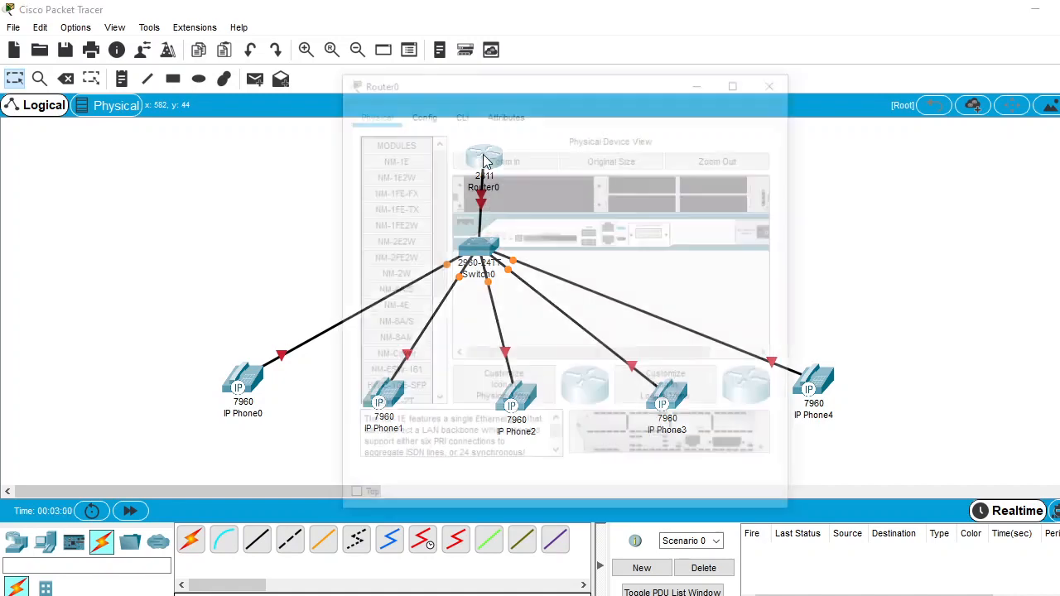
left_click(416, 115)
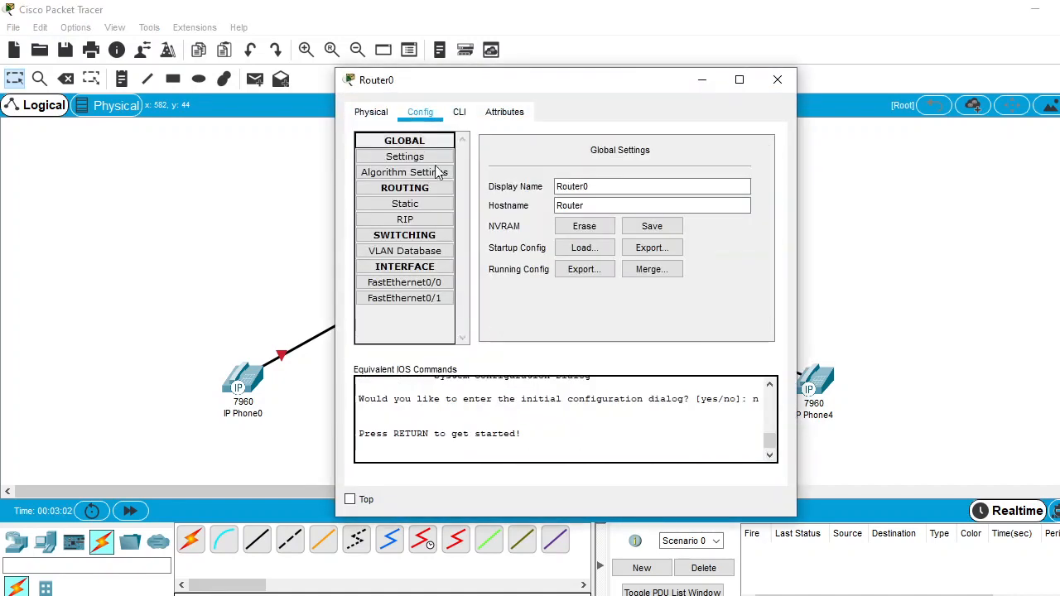
left_click(403, 282)
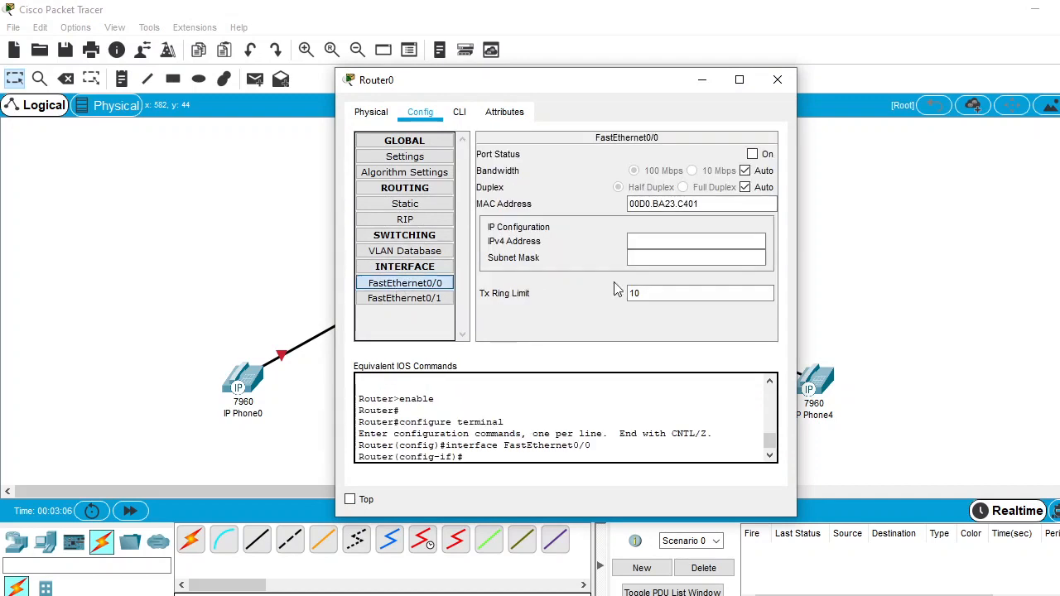
left_click(650, 241)
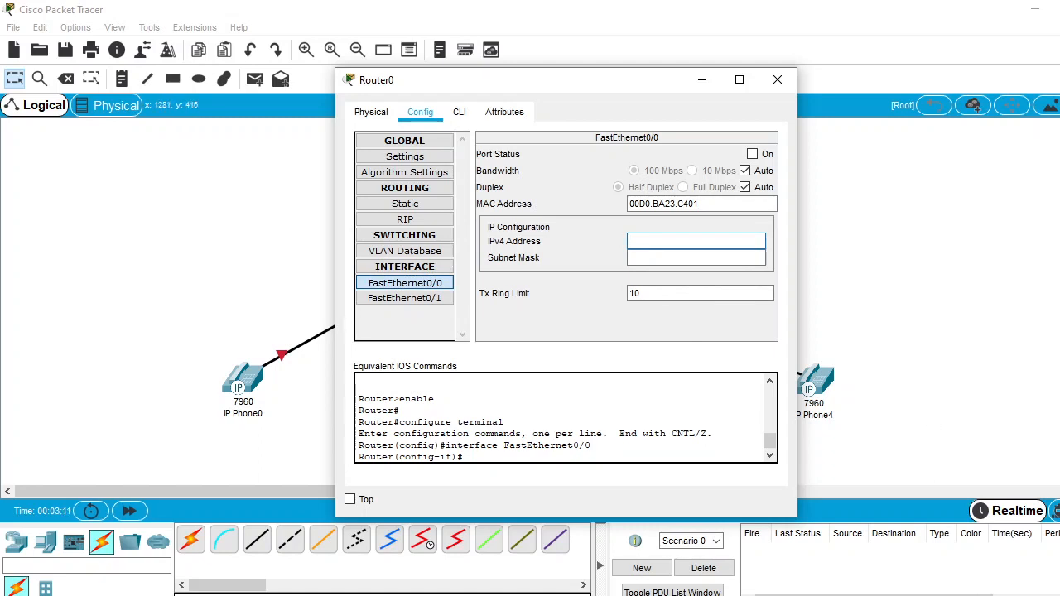
type("192.168.10.1")
key("Return")
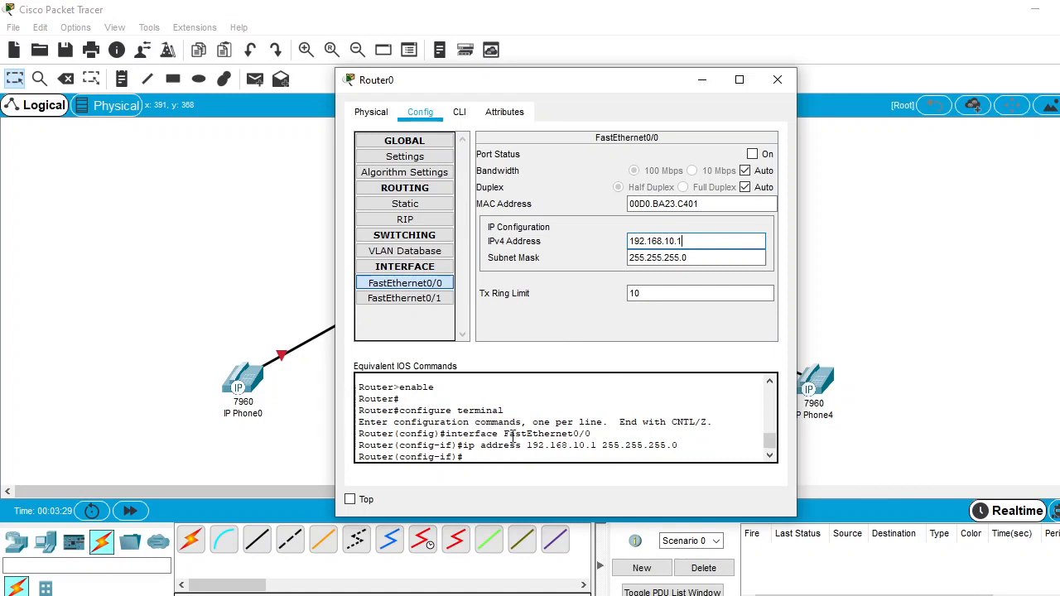
Enable Router0's FastEthernet0/0 interface from the command line with "no shutdown"
left_click(460, 111)
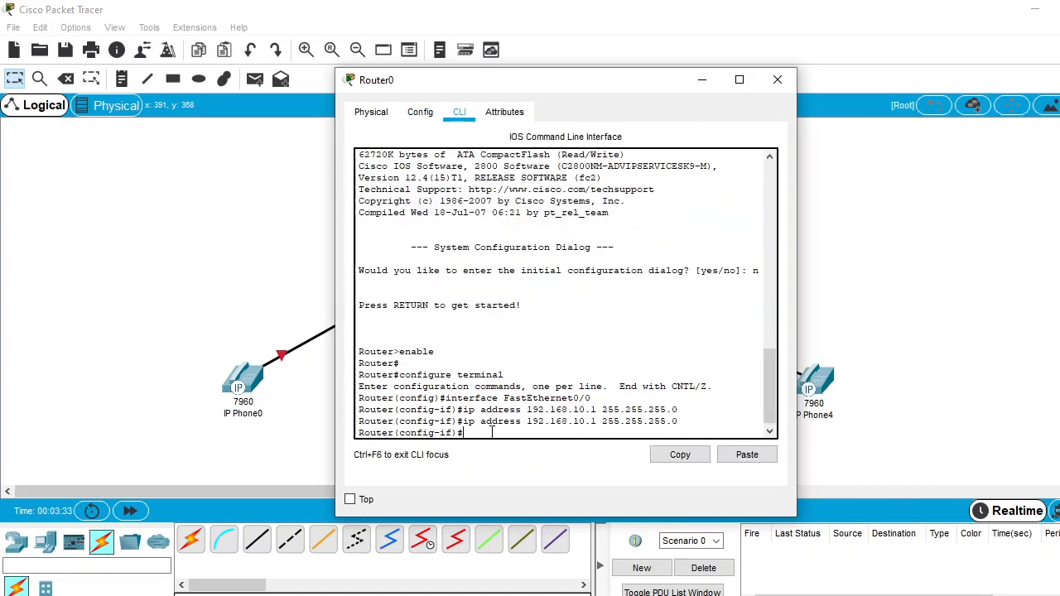
type("no shutdown")
key("Return")
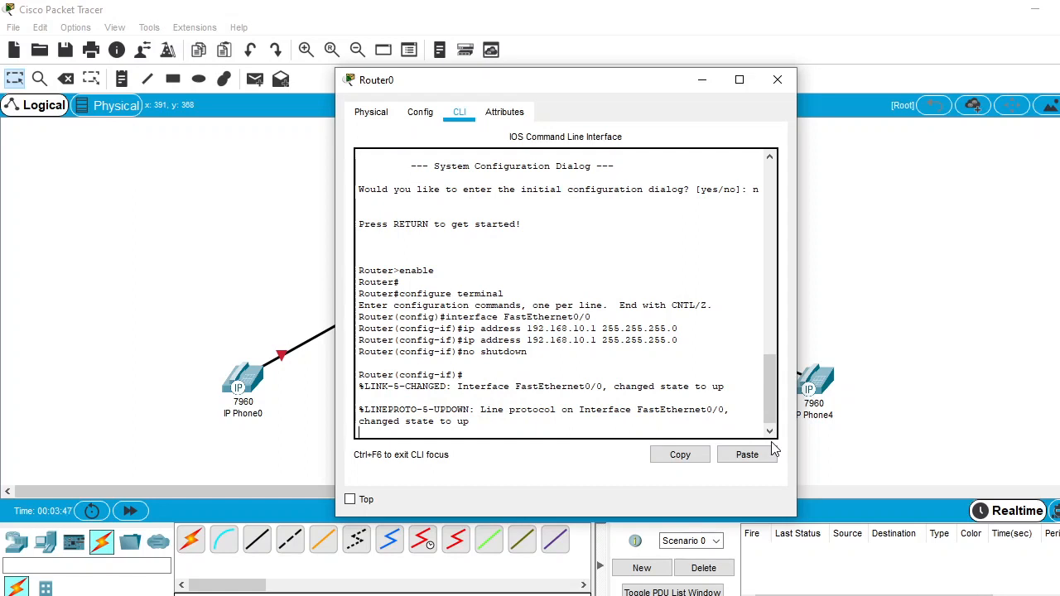
Leave Router0's interface configuration and create a DHCP pool named VOICE
key("Return")
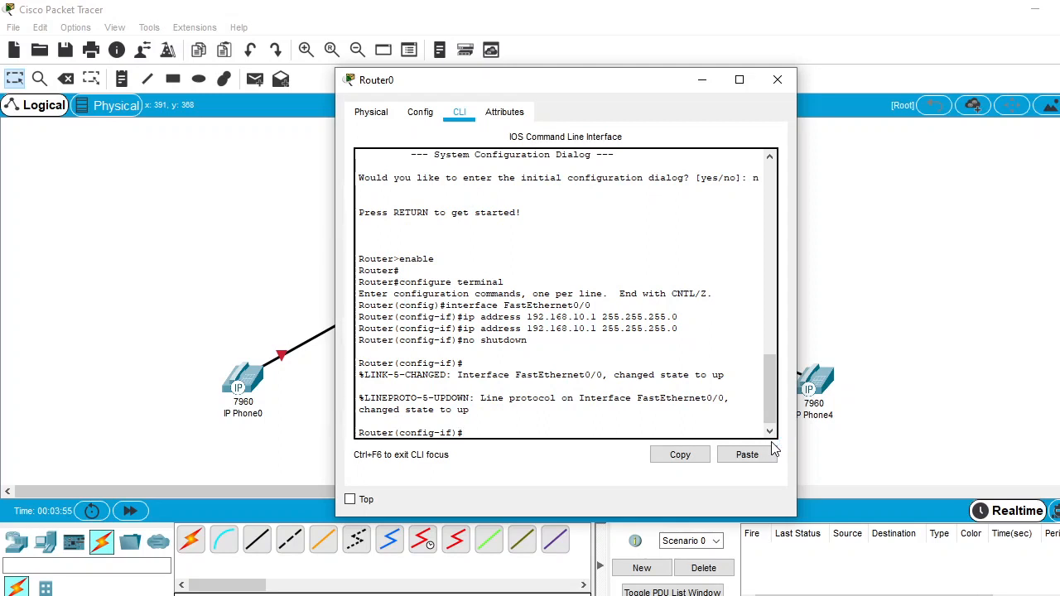
type("exit")
key("Return")
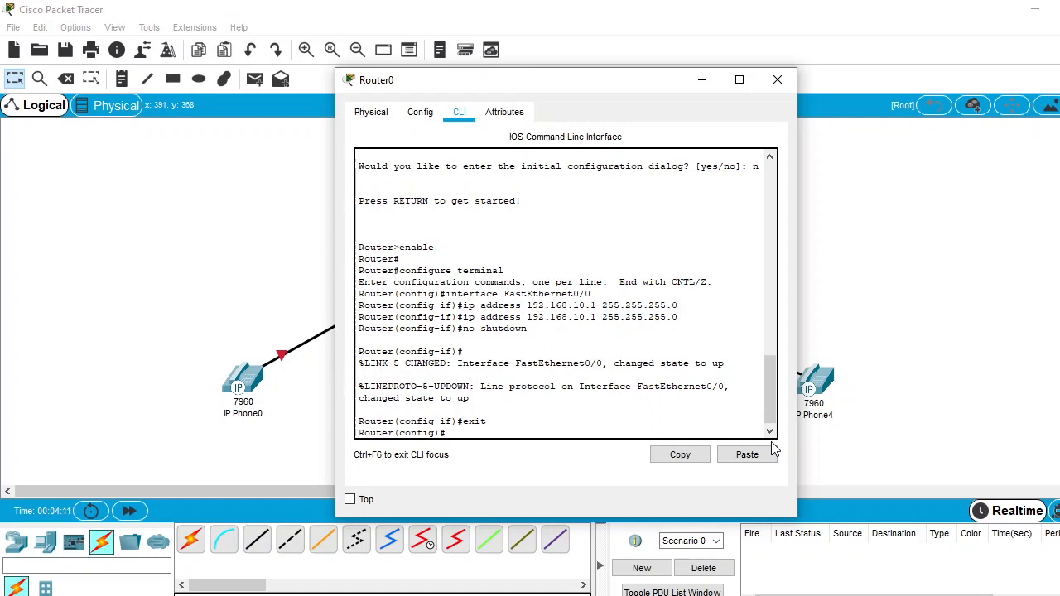
type("ip dhcp pool")
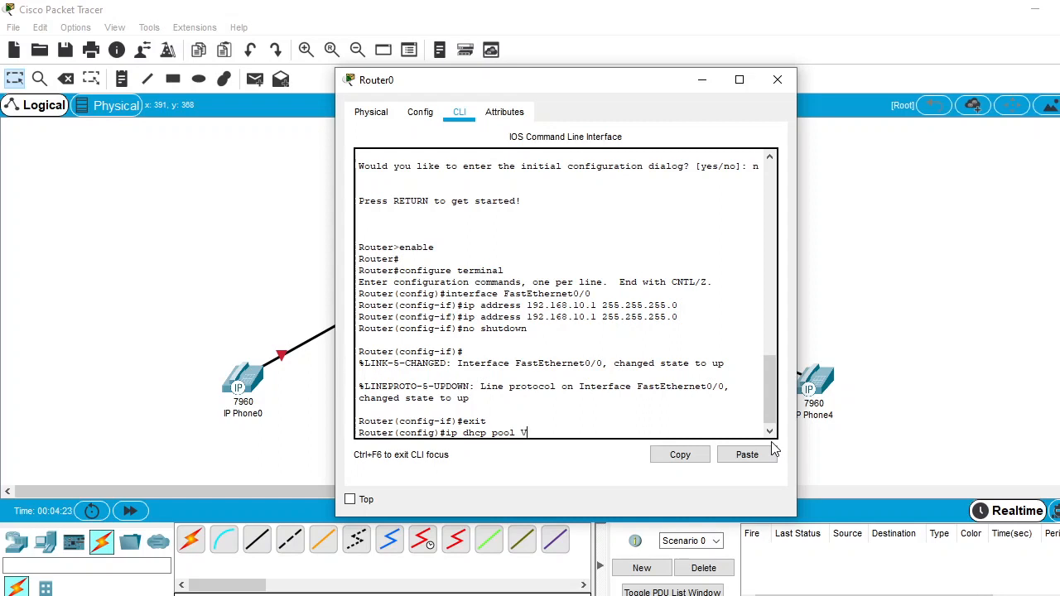
type("VOICE")
key("Return")
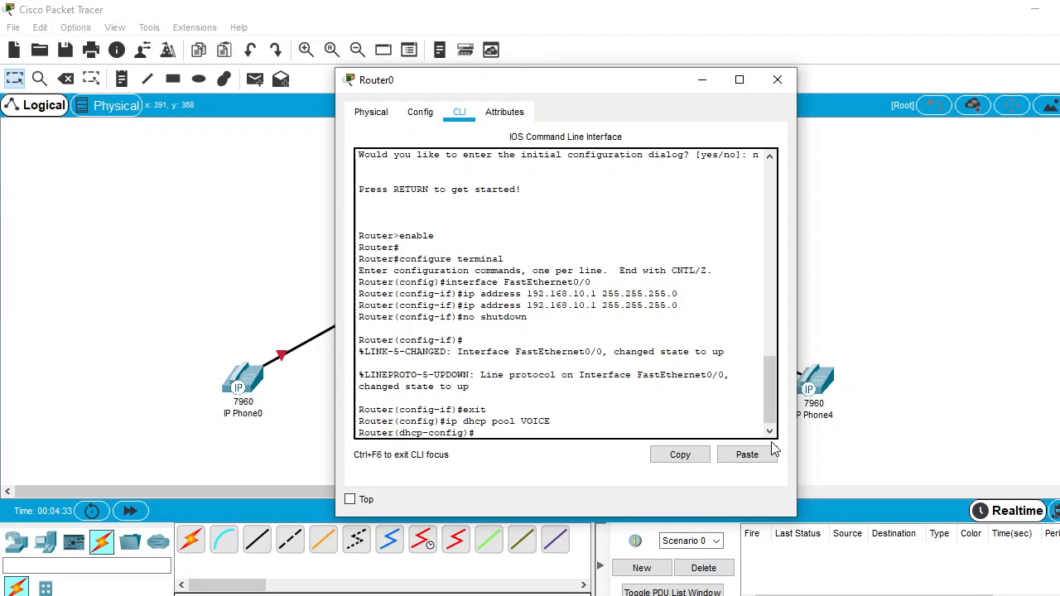
Set the VOICE pool's network to 192.168.10.0 with subnet mask 255.255.255.0
type("network 192.168.10.0 255.255")
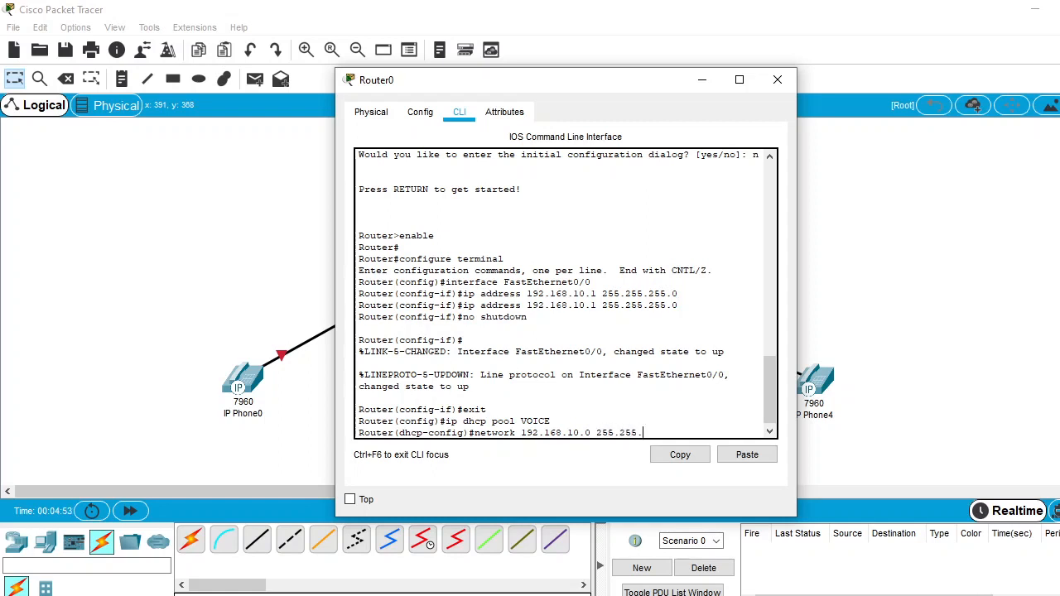
type(".255.0")
key("Return")
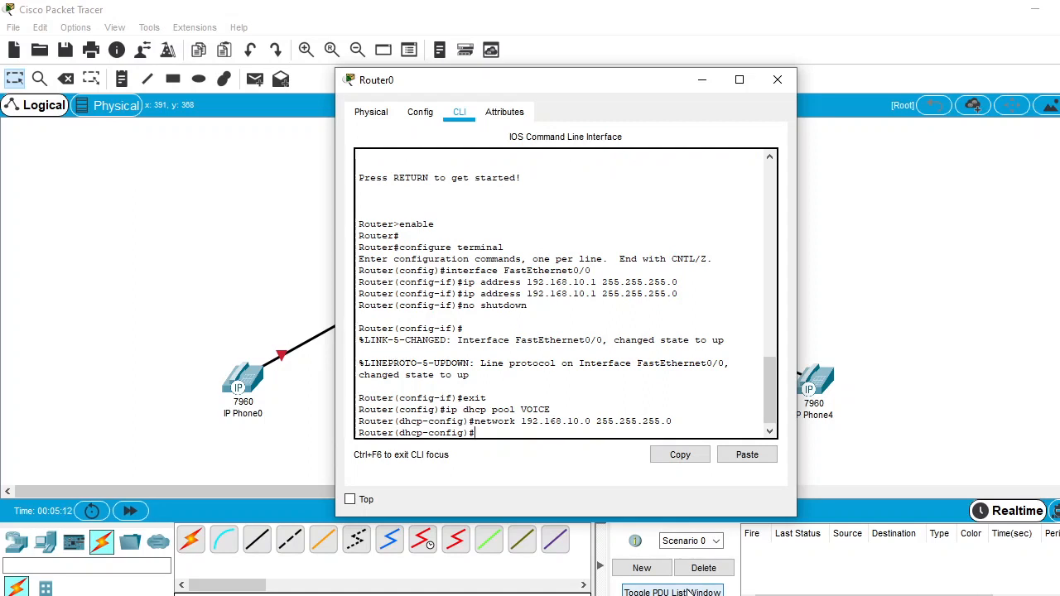
Set the VOICE pool's default router to 192.168.10.1
type("default-router")
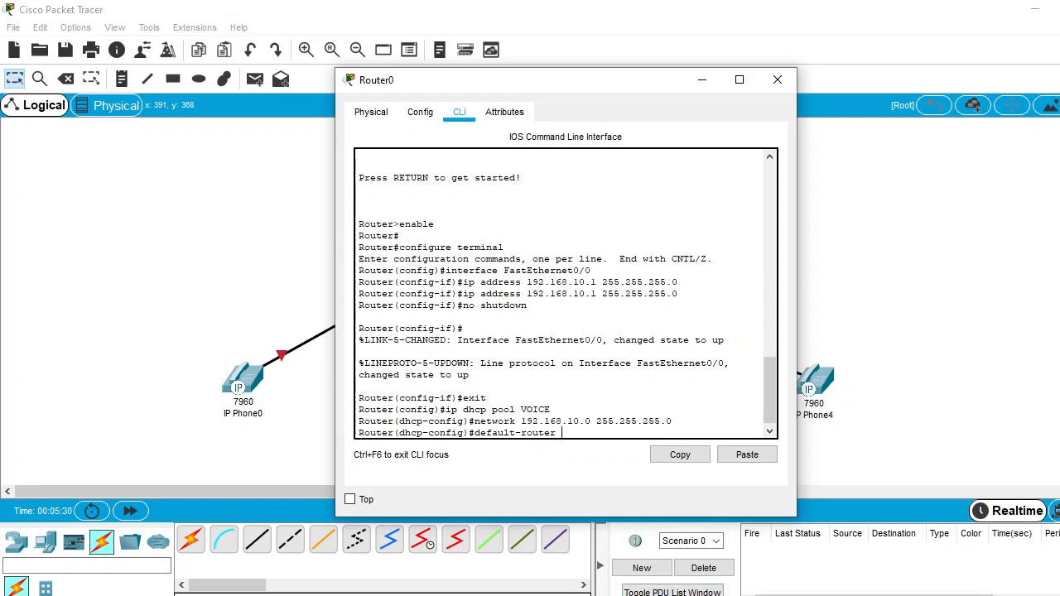
type("192.168.10.1")
key("Return")
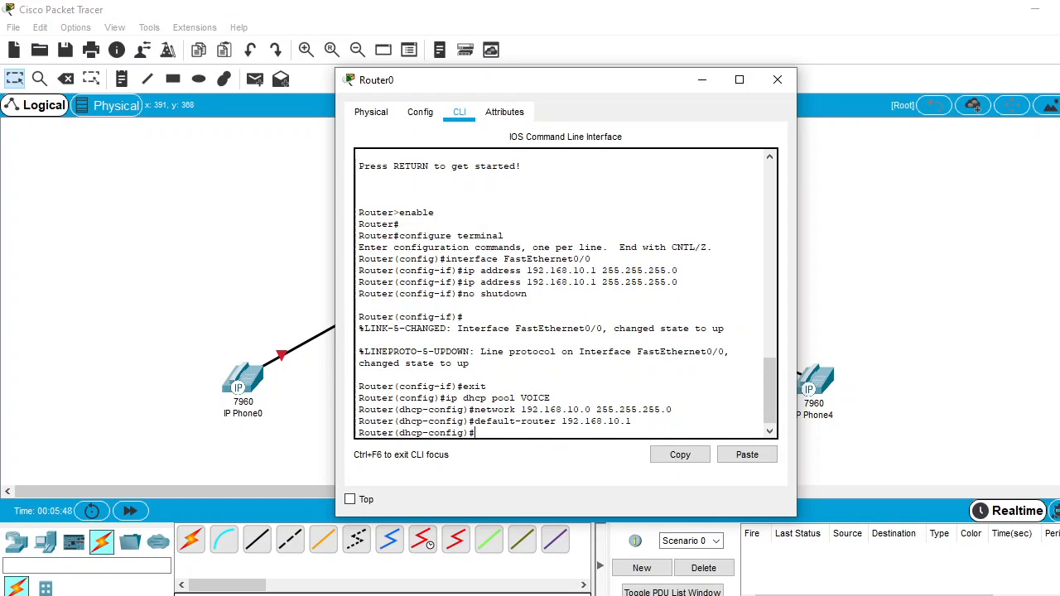
Try to run "option 150 ip 192" in the VOICE DHCP pool
type("option 150 ip 192")
key("Return")
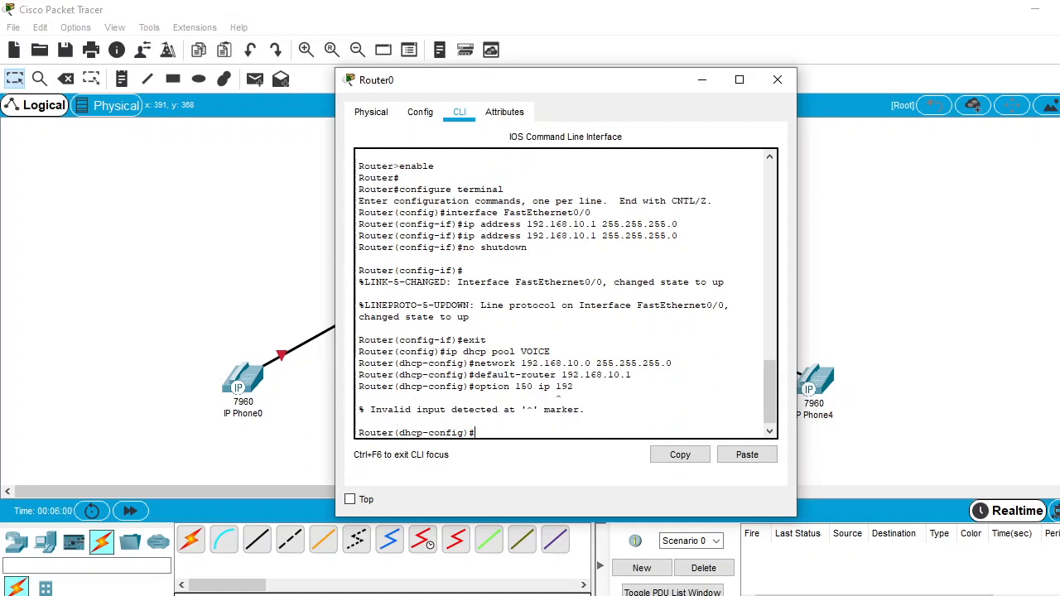
Set DHCP option 150 of the VOICE pool to IP 192.168.10.1 and leave the pool configuration
type("option 150 ip 192.168.10.1")
key("Return")
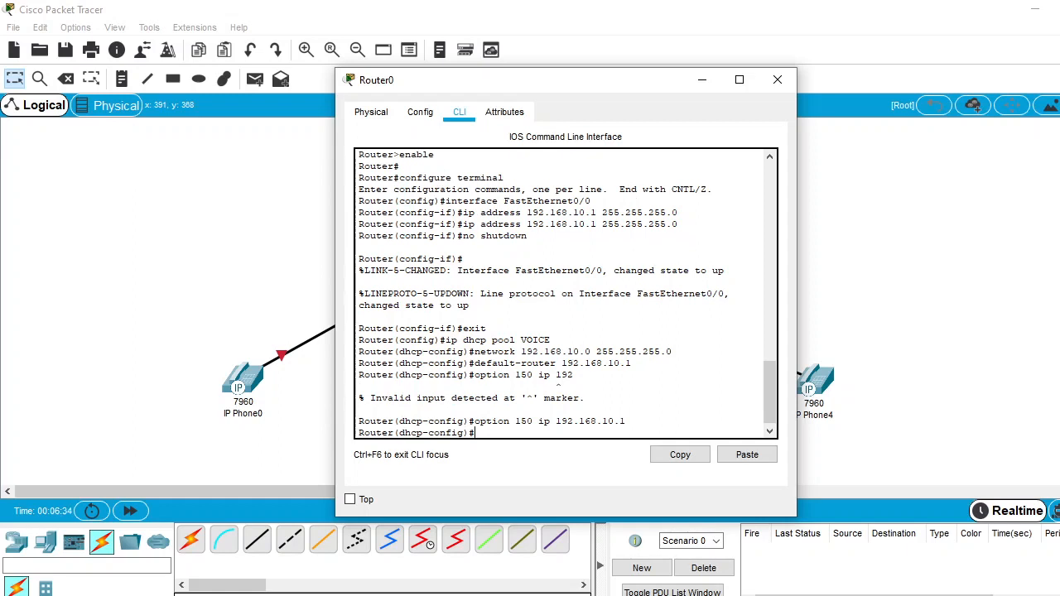
type("exit")
key("Return")
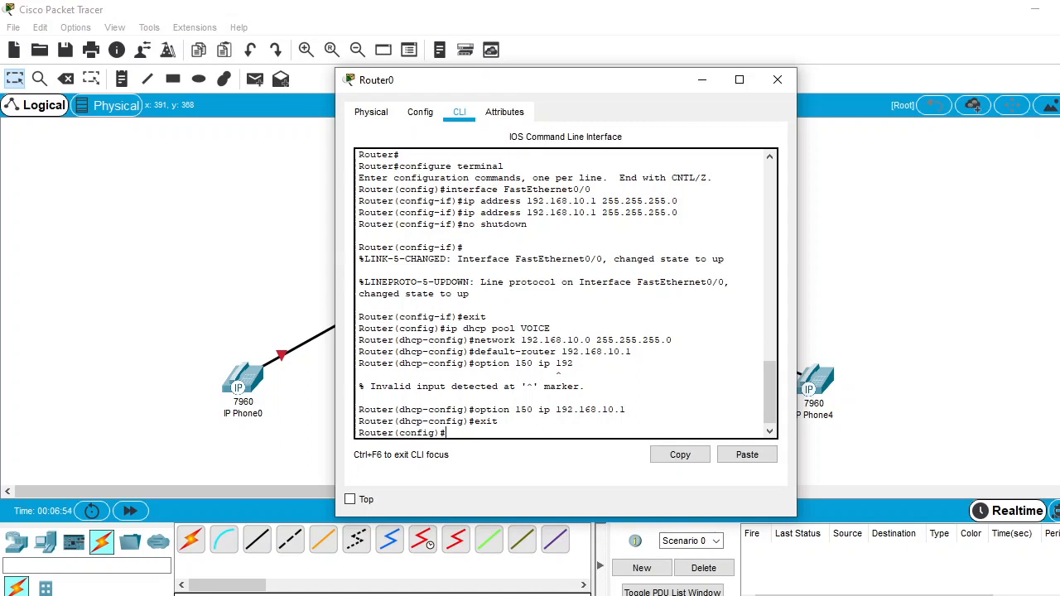
Enter Router0's telephony-service configuration and set the maximum number of directory numbers (max-dn) to 5
type("telep")
key("Tab")
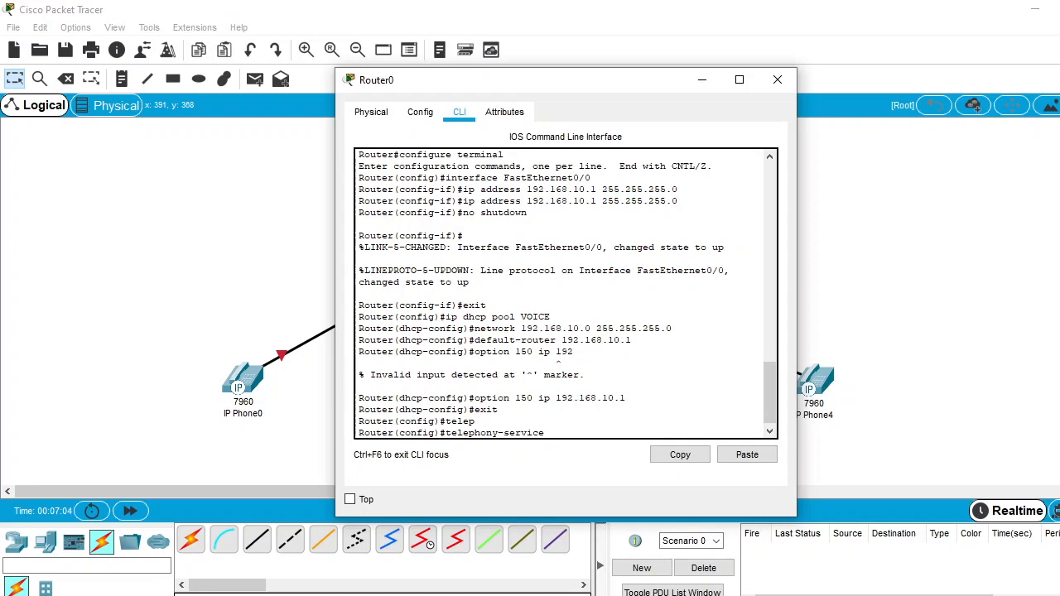
key("Return")
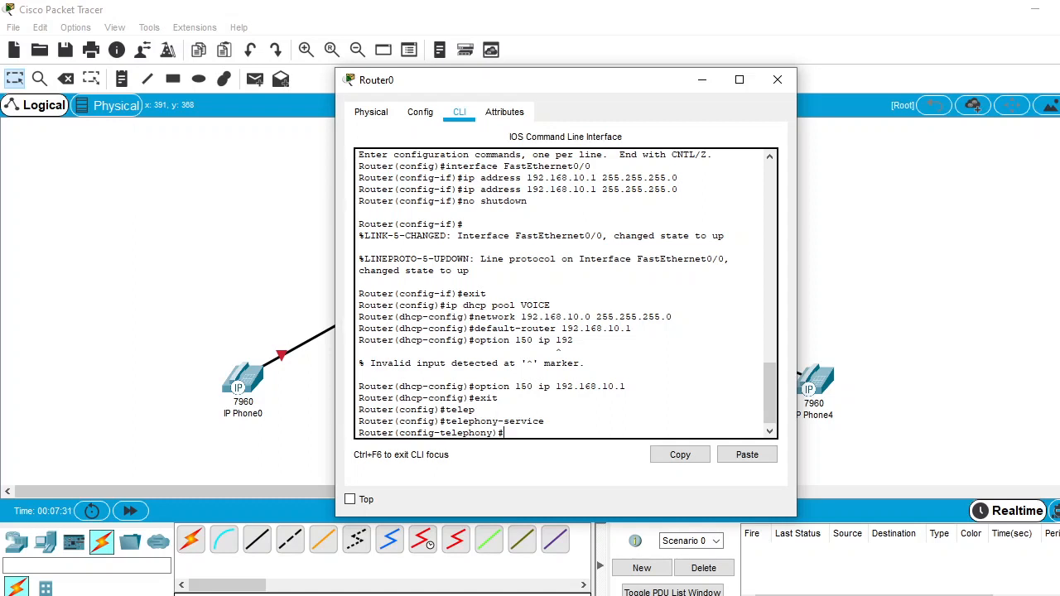
type("max-dn 5")
key("Return")
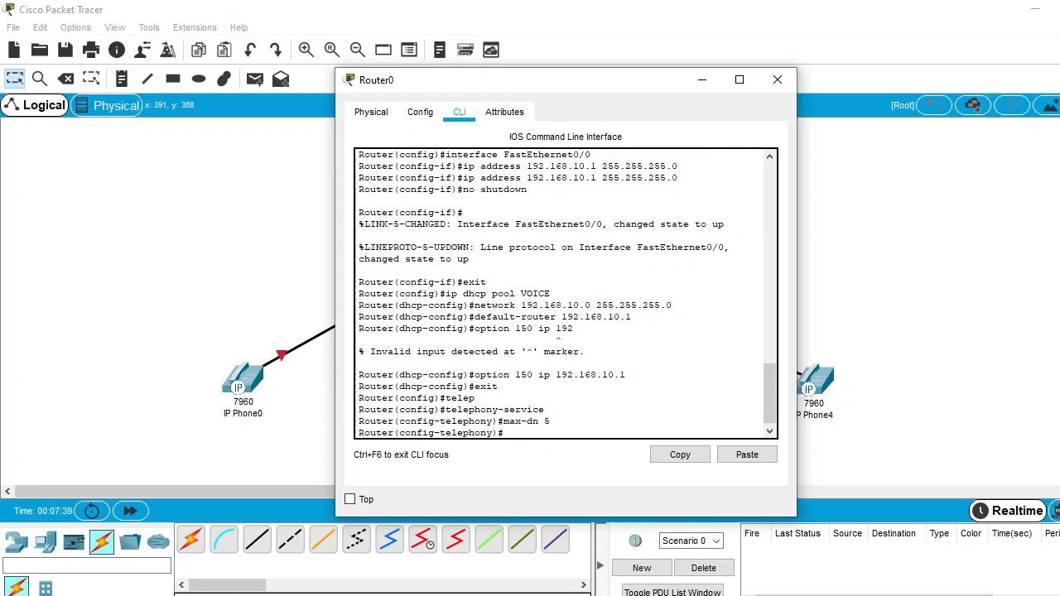
Set the telephony service's maximum number of phones (max-ephones) to 5
type("max-ephones")
type("5")
key("Return")
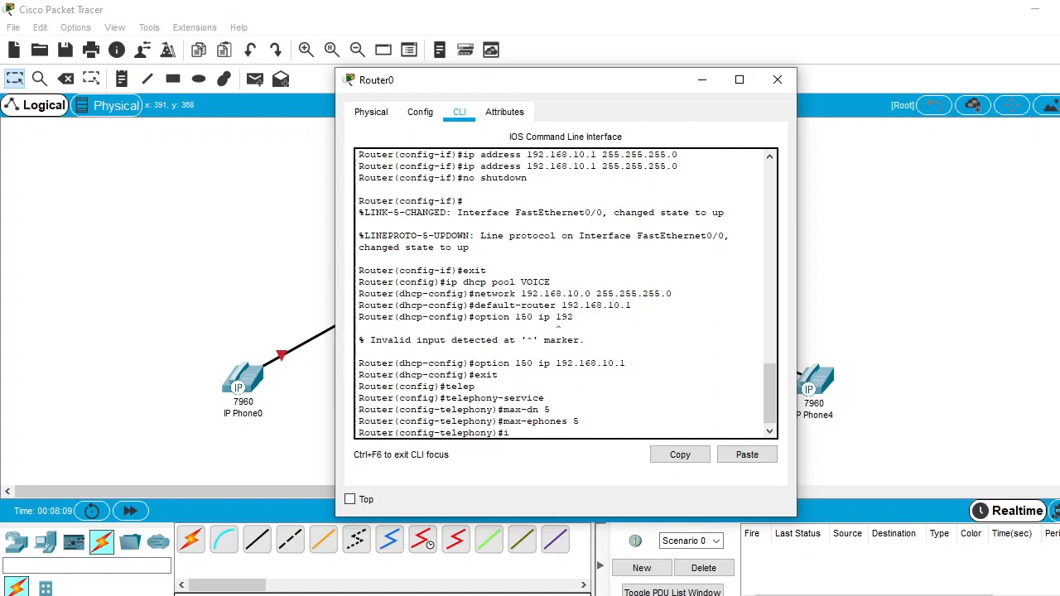
Set the telephony service's IP source address to 192.168.10.1 with port 2000
type("p sp")
key("BackSpace")
type("ource-")
type("address 192.168.10.1 port 2000")
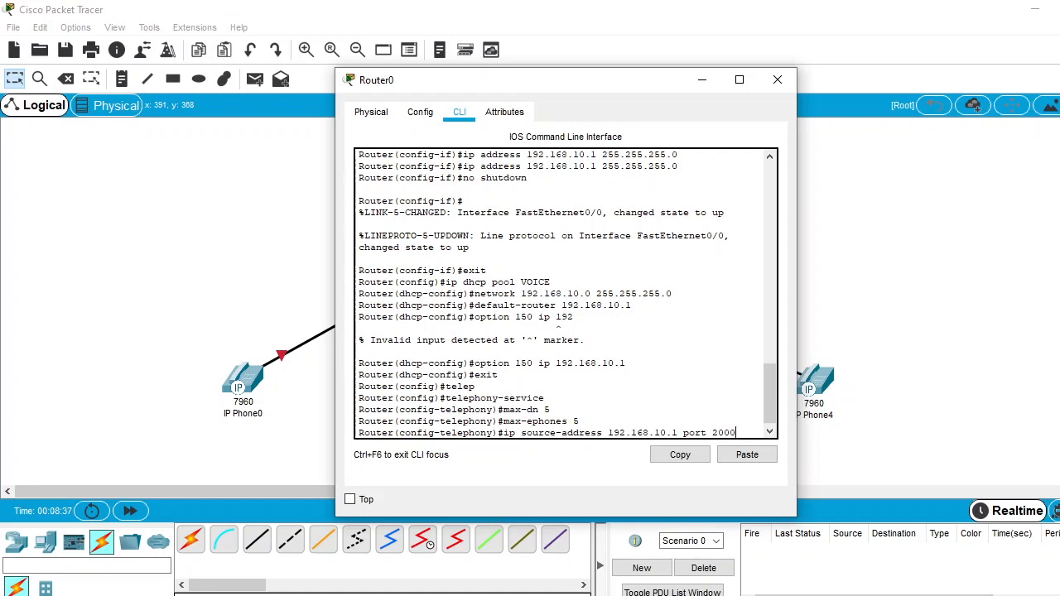
key("Return")
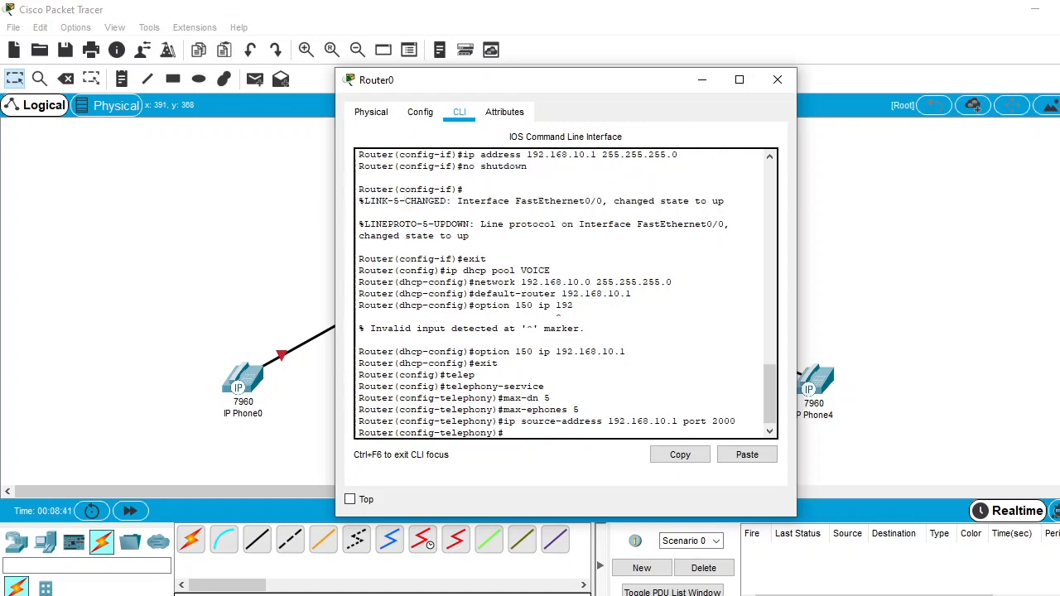
Add the automatic line assignment "auto assign 4 to 6" to the telephony service
type("auto assign 4 to 6")
key("Return")
Add "auto assign 1 to 5" to the telephony service, then exit its configuration and close Router0's window
type("auto a")
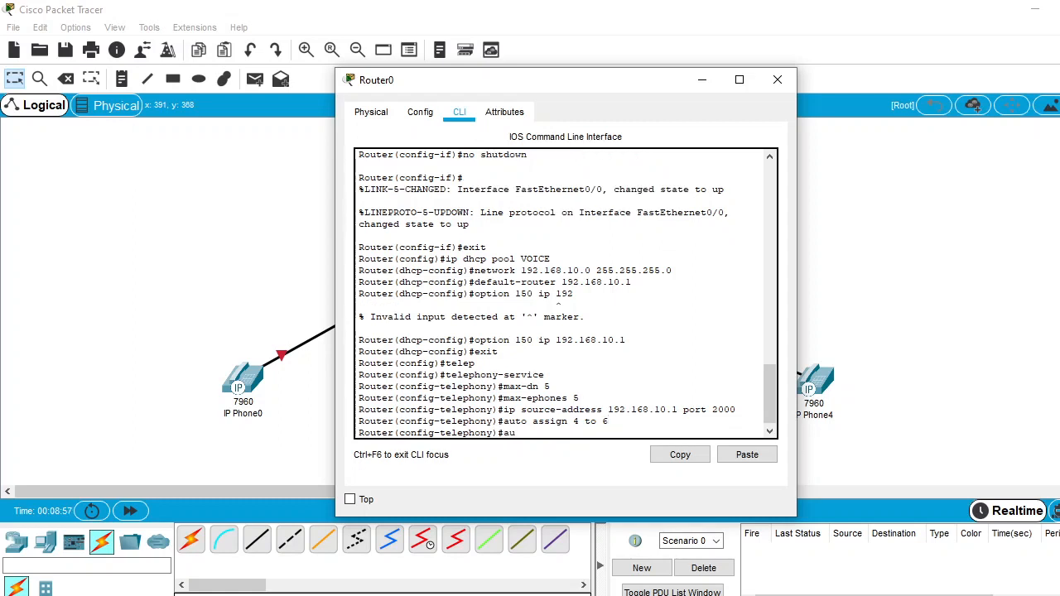
type("ssign 5")
key("BackSpace")
type("1 to 5")
key("Return")
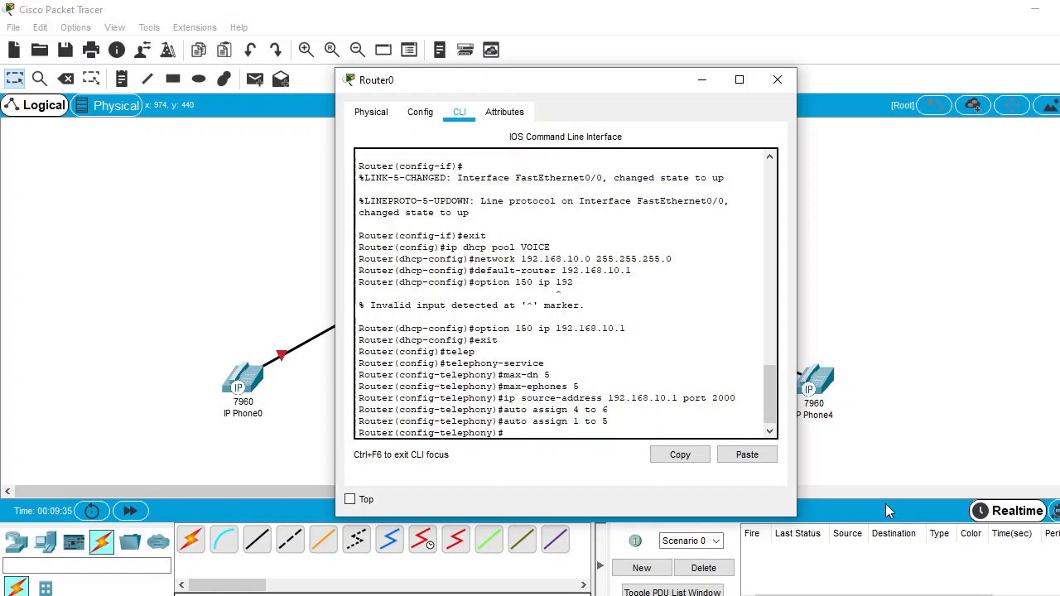
type("exit")
key("Return")
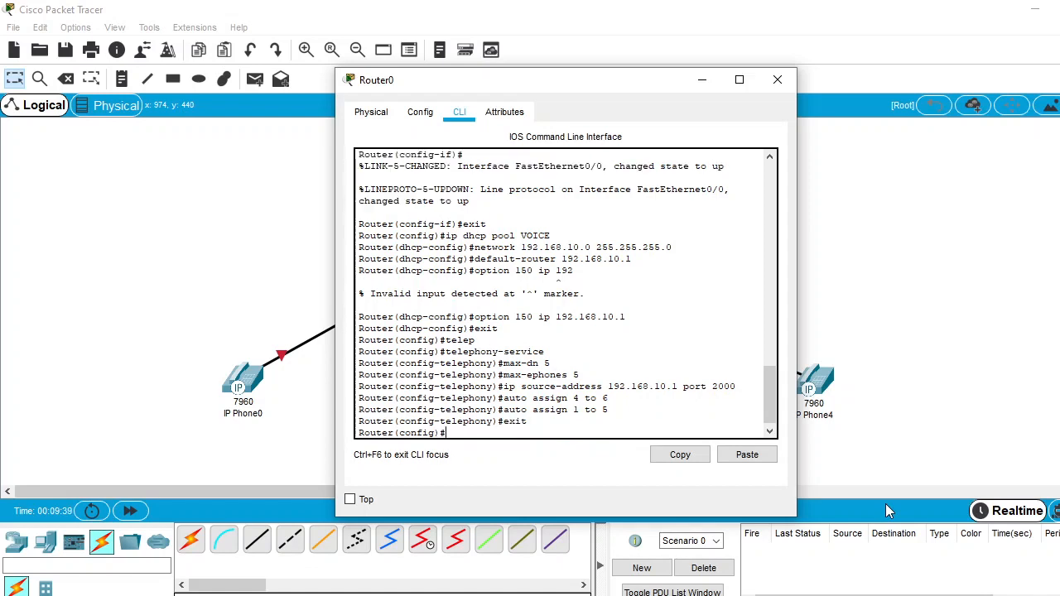
left_click(778, 80)
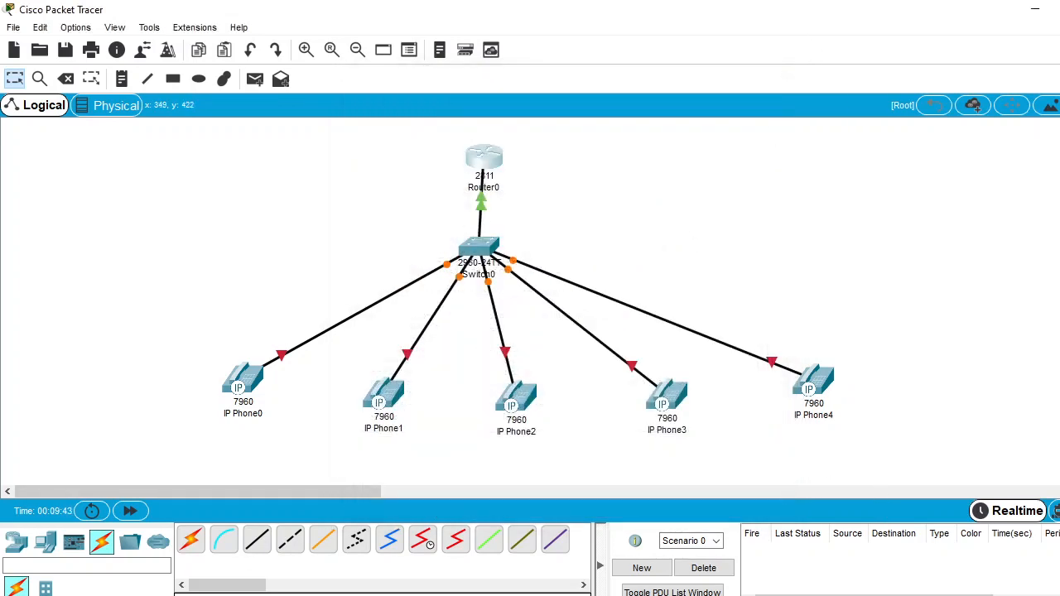
Open Switch0's command line and enter global configuration mode
left_click(479, 259)
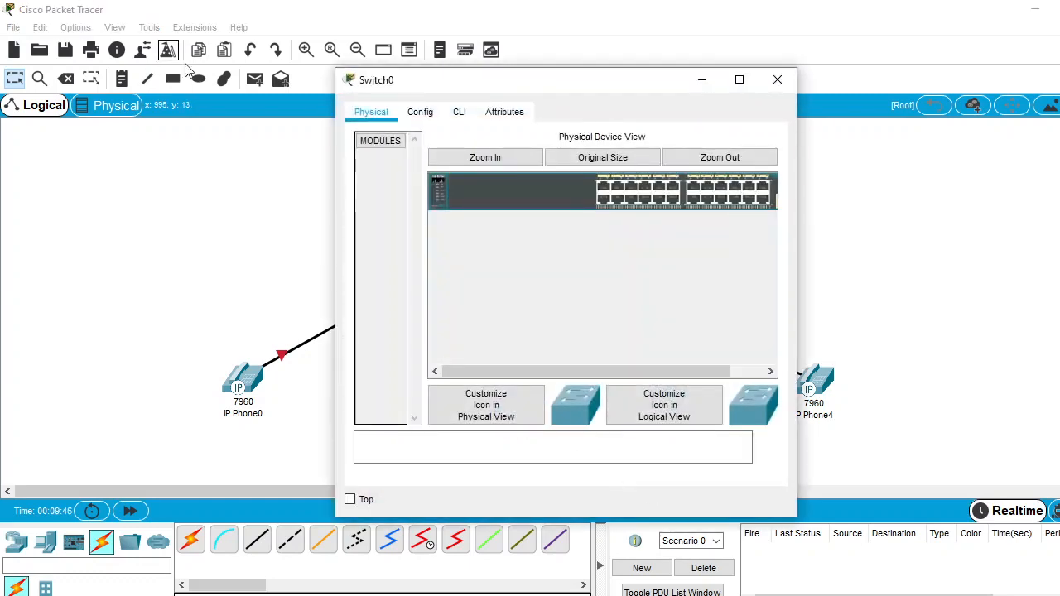
left_click(420, 113)
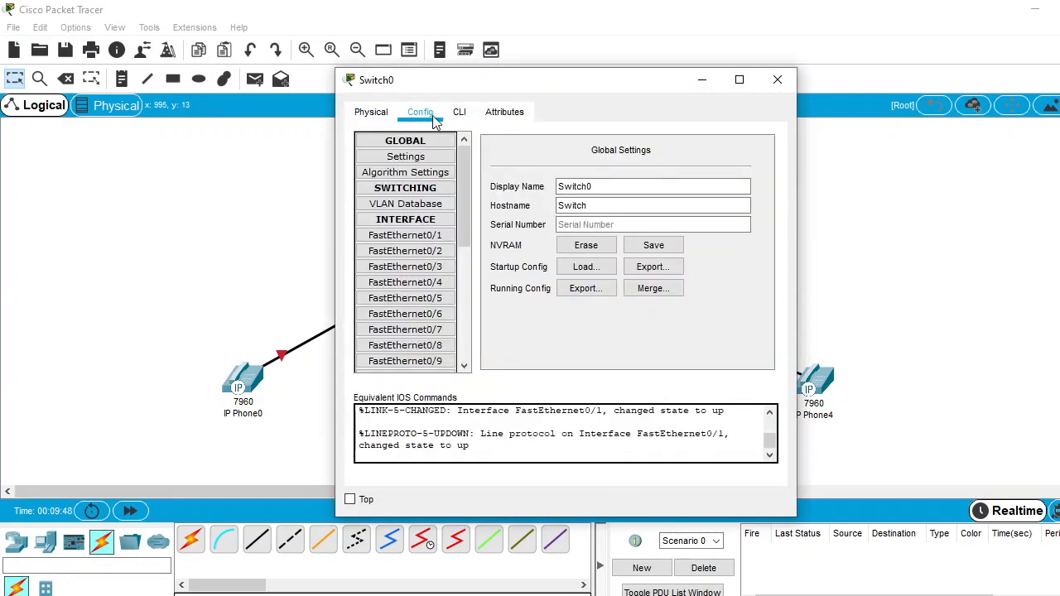
left_click(458, 113)
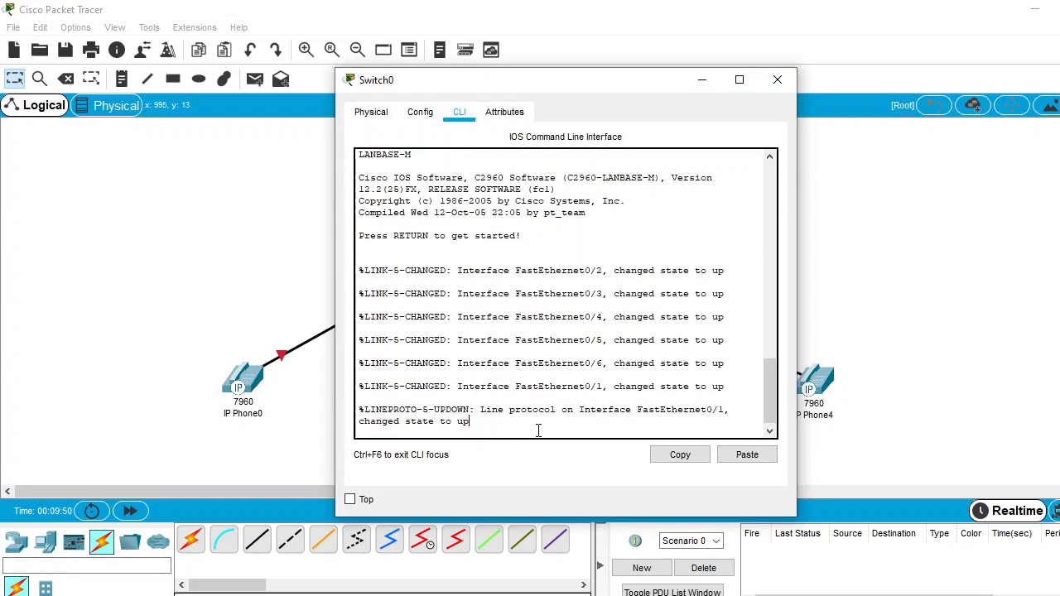
key("Return")
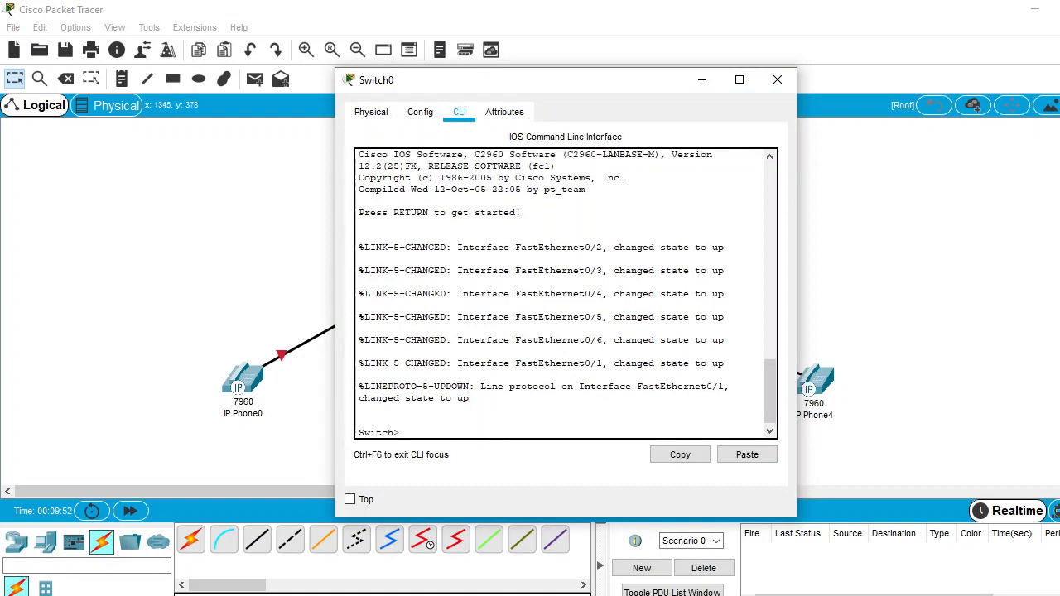
type("enable")
key("Return")
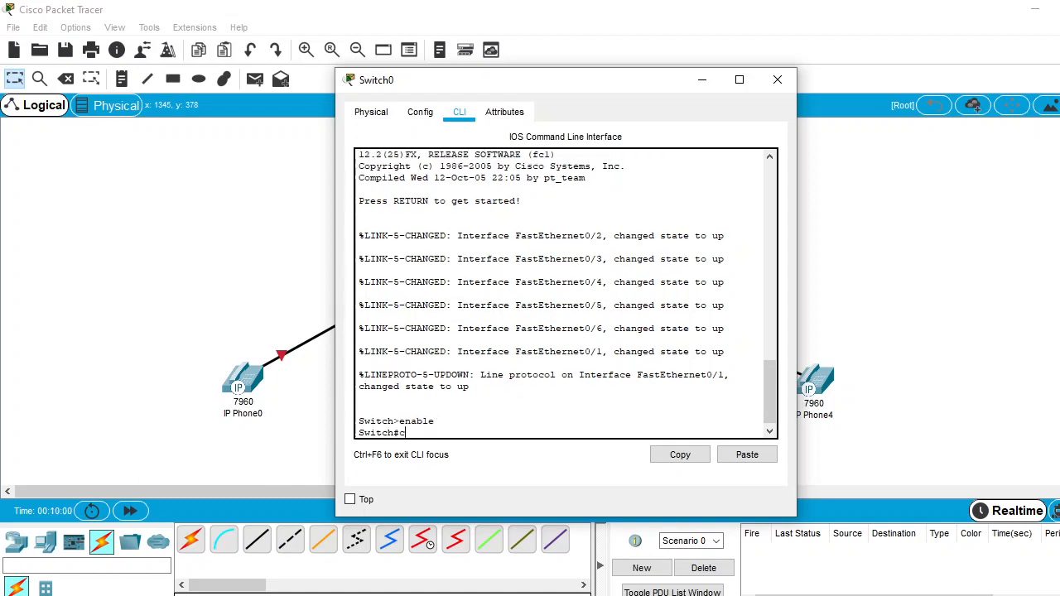
type("config t")
key("Return")
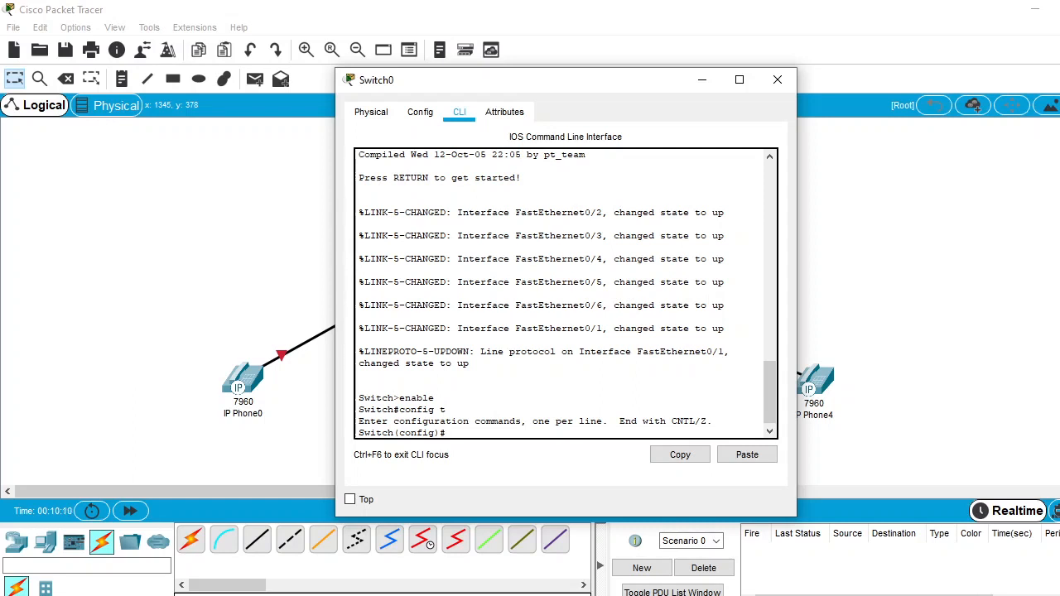
Set Switch0's interface range fa0/1 - 5 to switchport access mode
type("interface range fa")
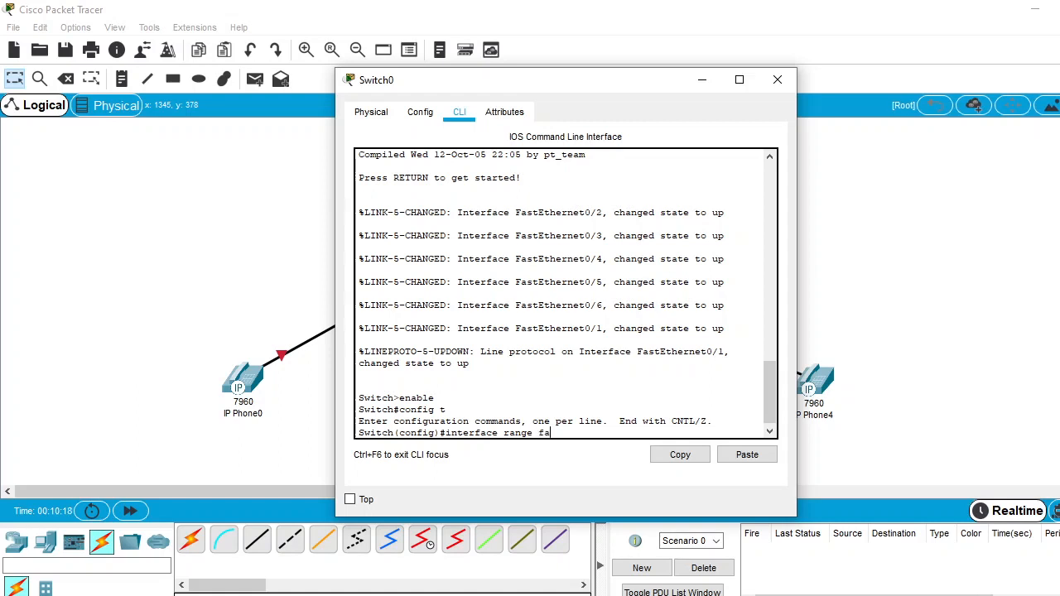
type("0/1 -1")
key("BackSpace")
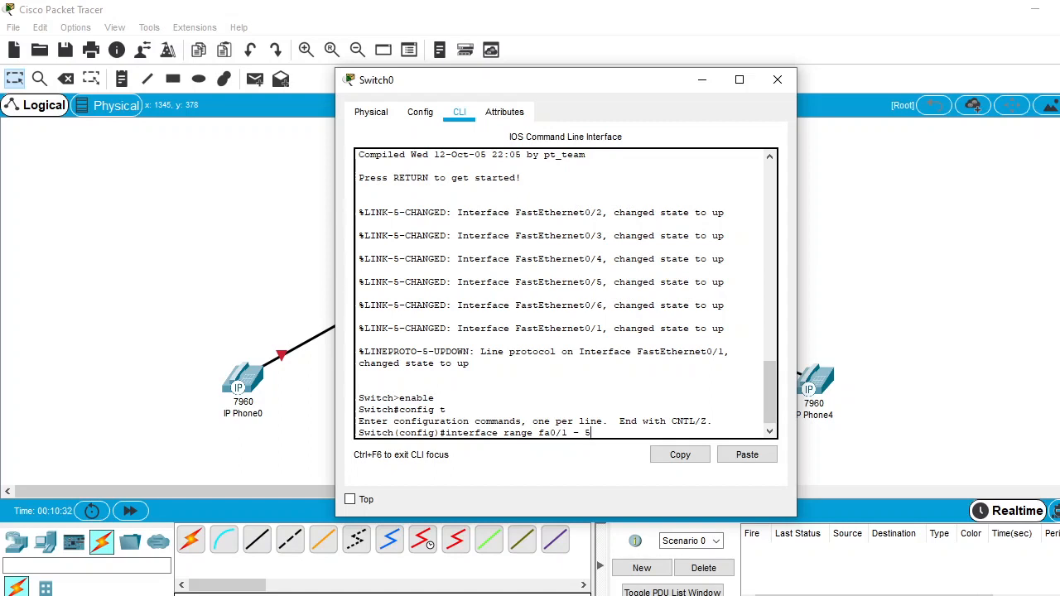
key("Return")
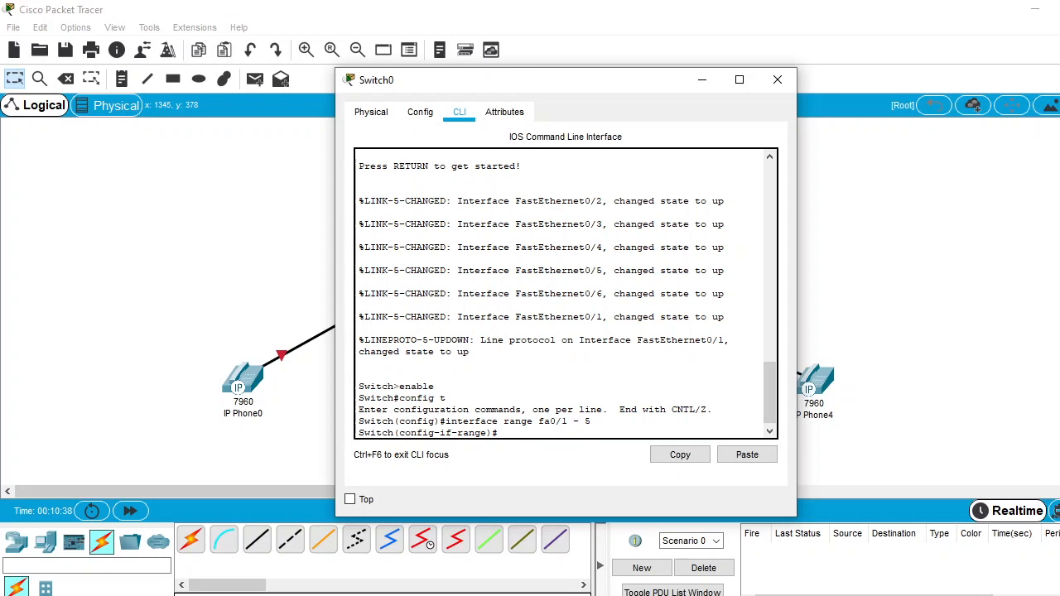
type("switch")
key("Tab")
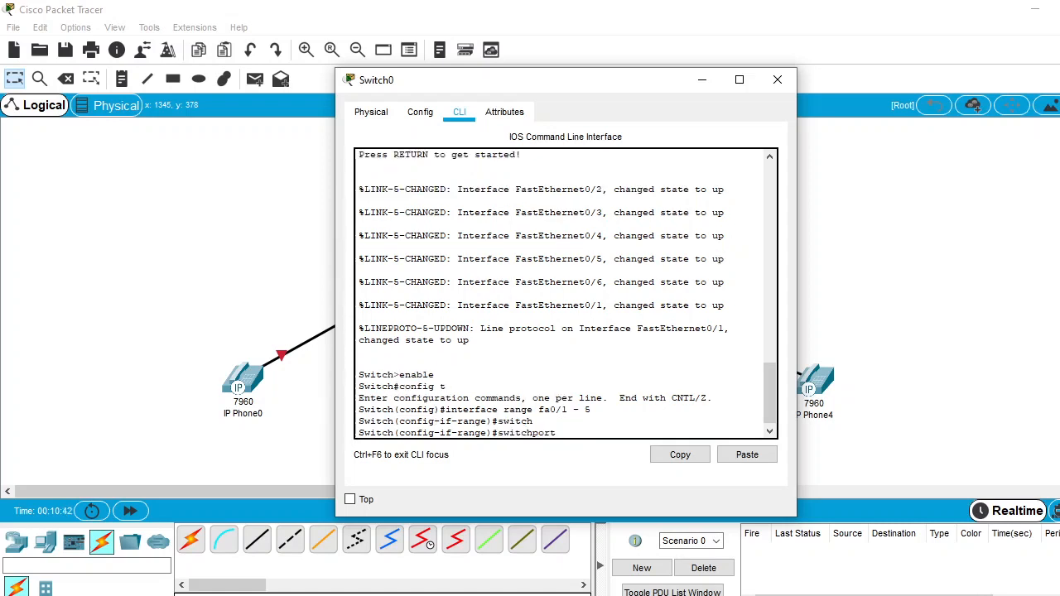
type("mode access")
key("Return")
Assign voice VLAN 1 to Switch0's interface range fa0/1 - 5
type("switch")
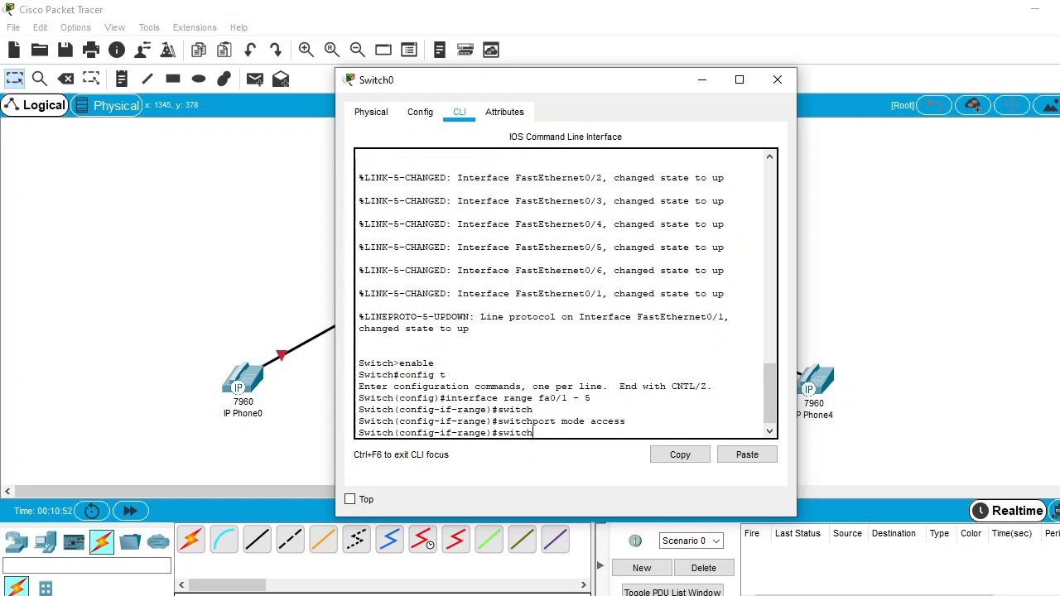
key("Tab")
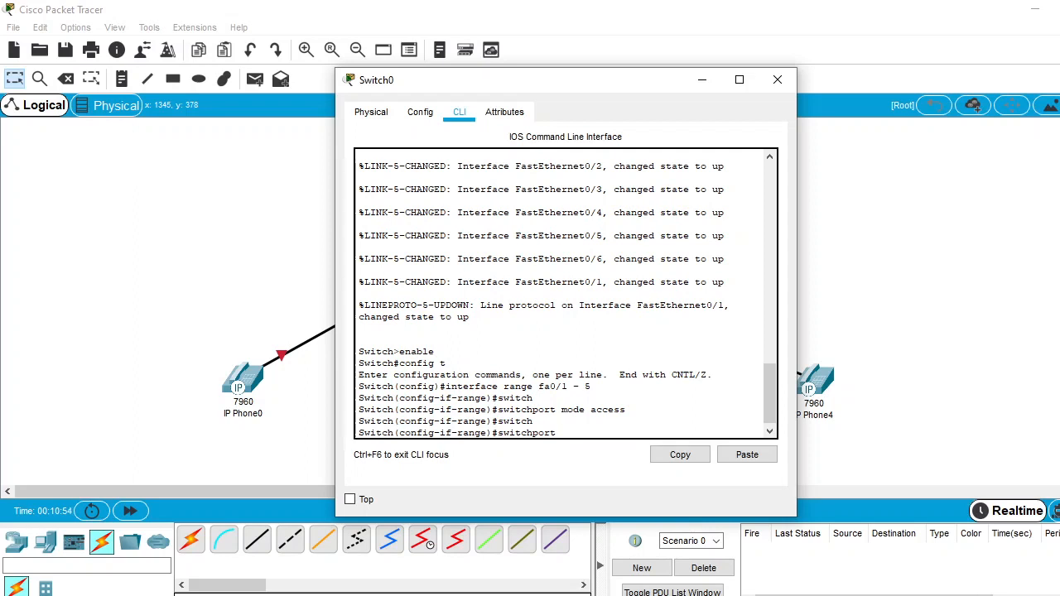
type("voice vlan 1")
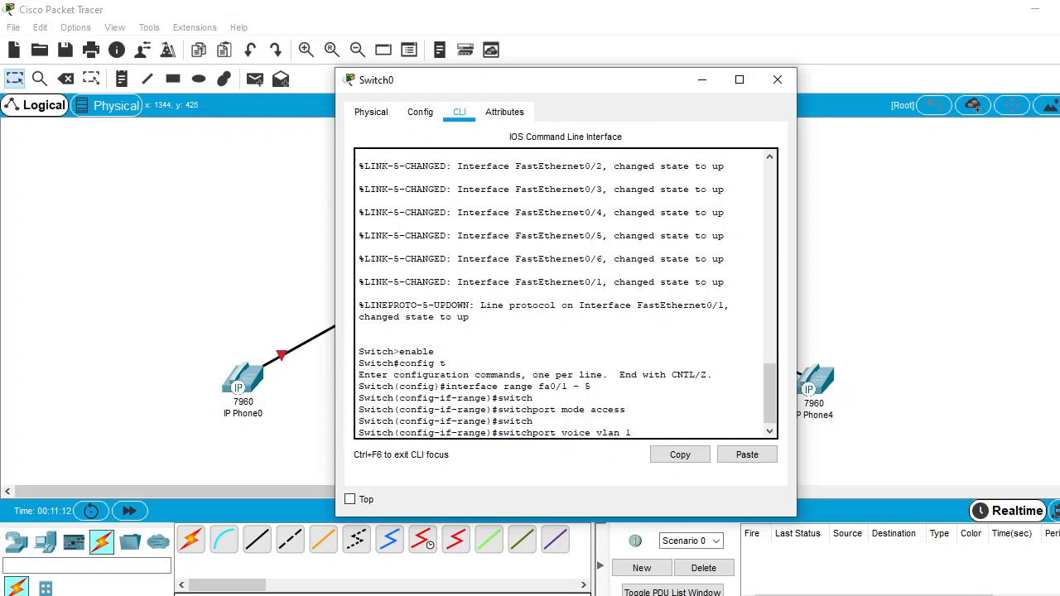
key("Return")
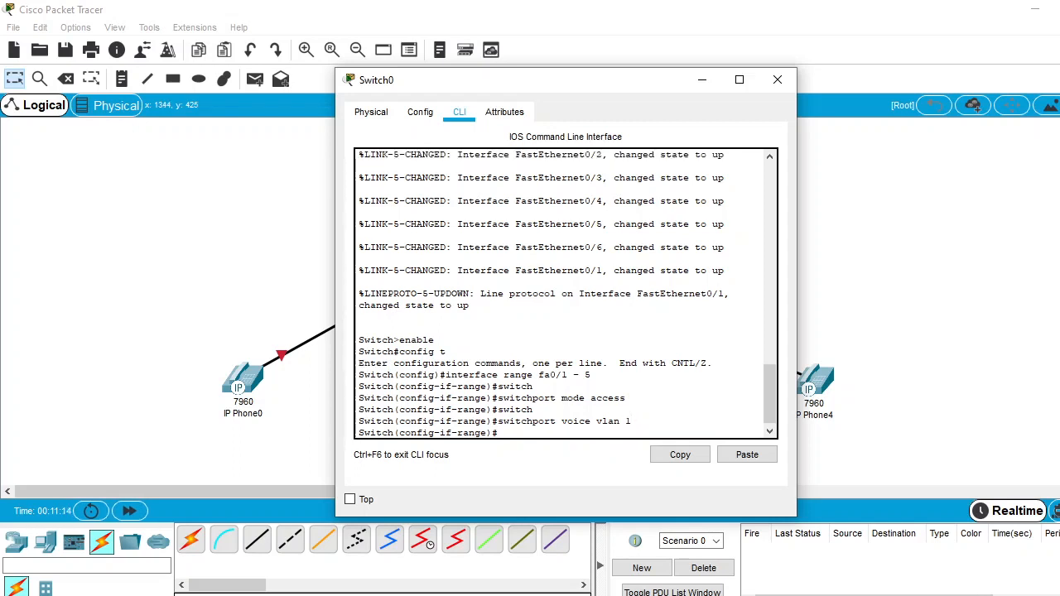
Exit Switch0's interface range configuration and close the switch's window
type("exit")
key("Return")
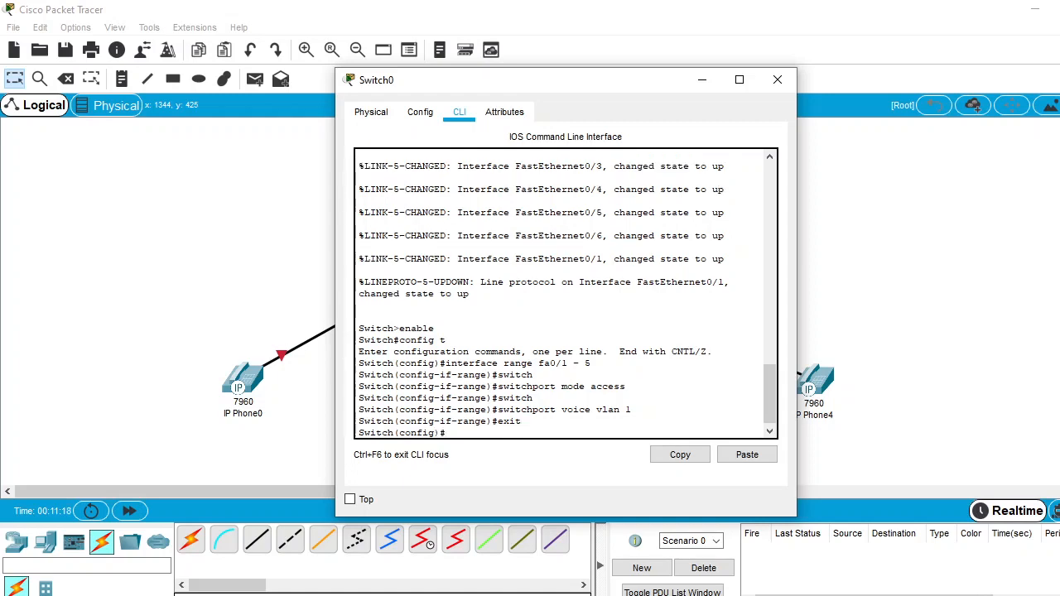
left_click(777, 79)
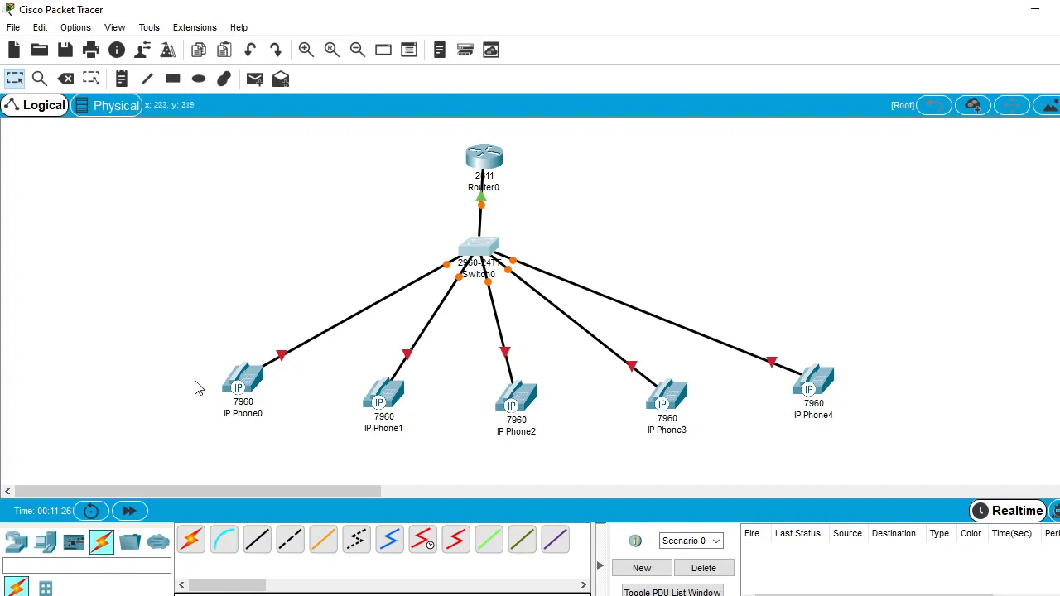
Plug the IP_PHONE_POWER_ADAPTER into IP Phone0's power port and close the phone's window
left_click(247, 383)
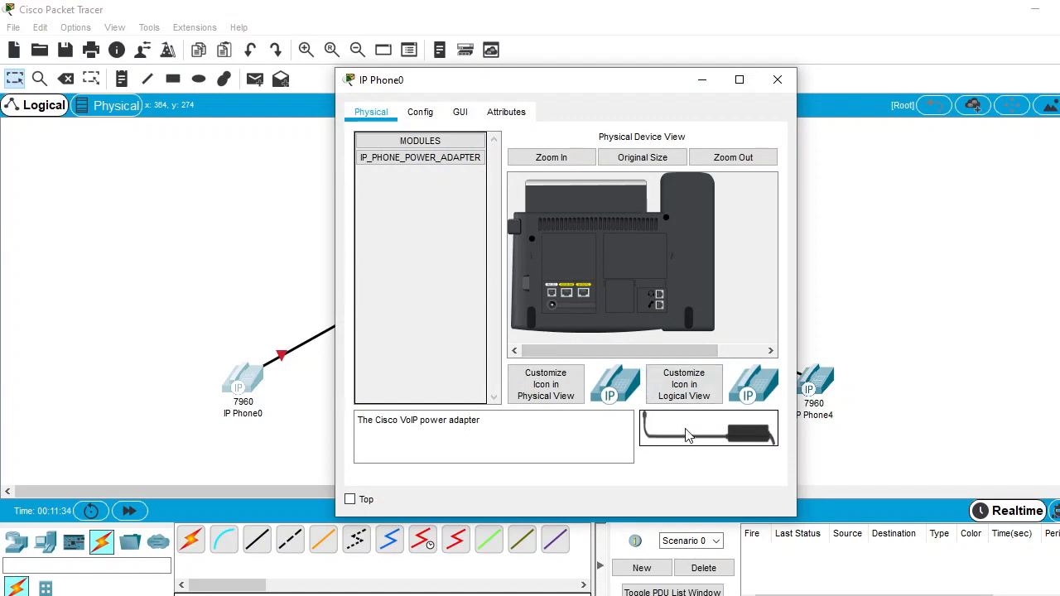
left_click_drag(686, 437, 552, 307)
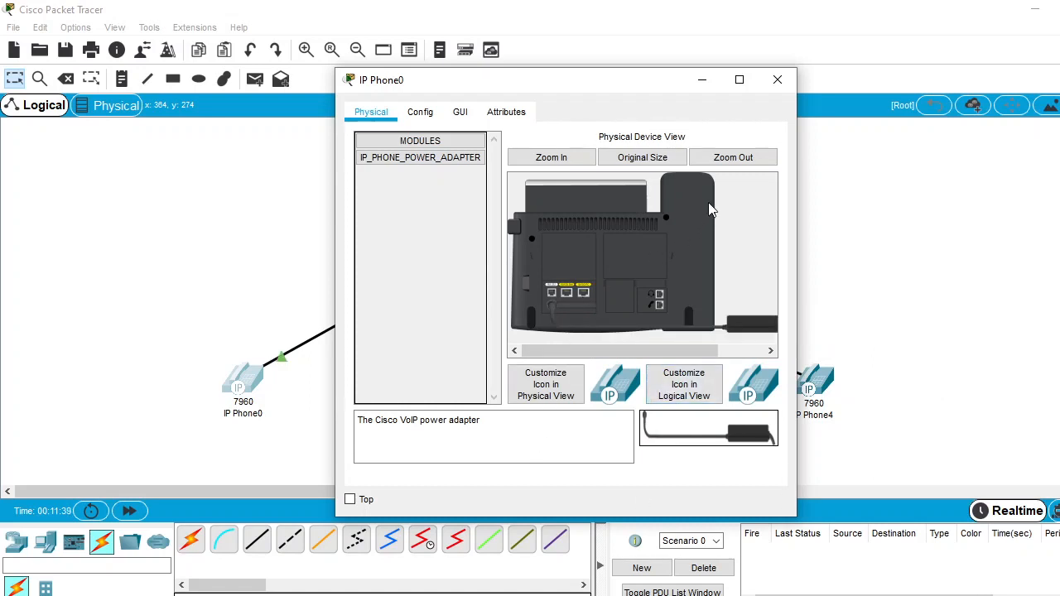
left_click(777, 80)
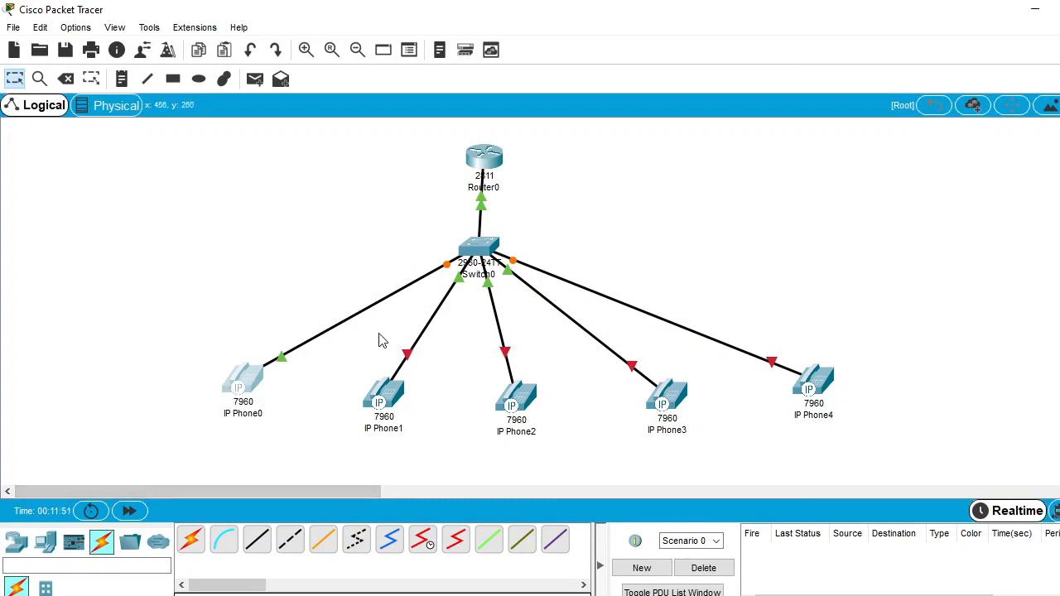
Create ephone-dn 1 in Router0's command line
left_click(482, 159)
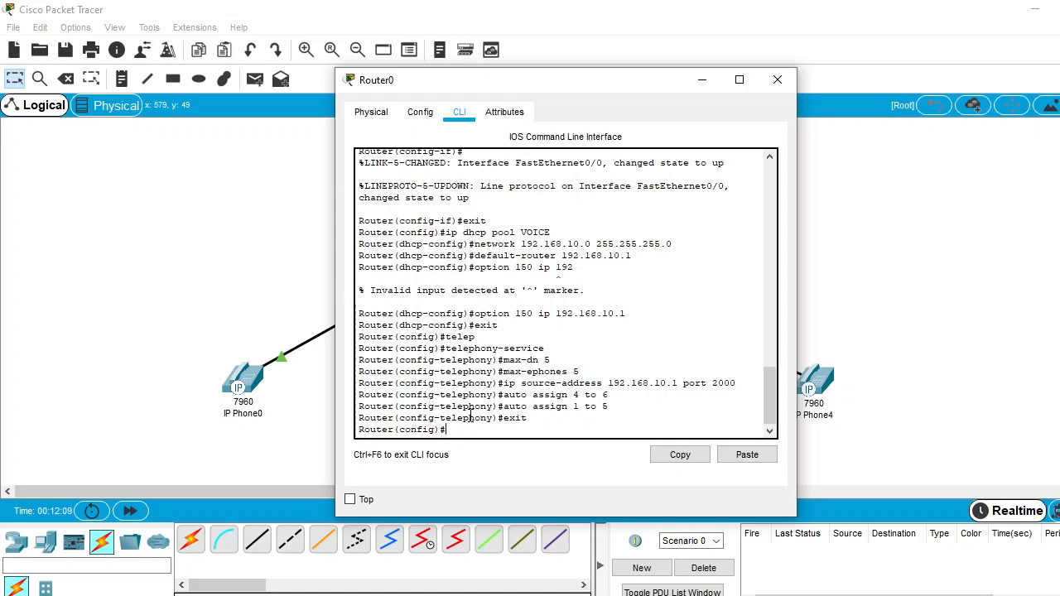
type("ephone")
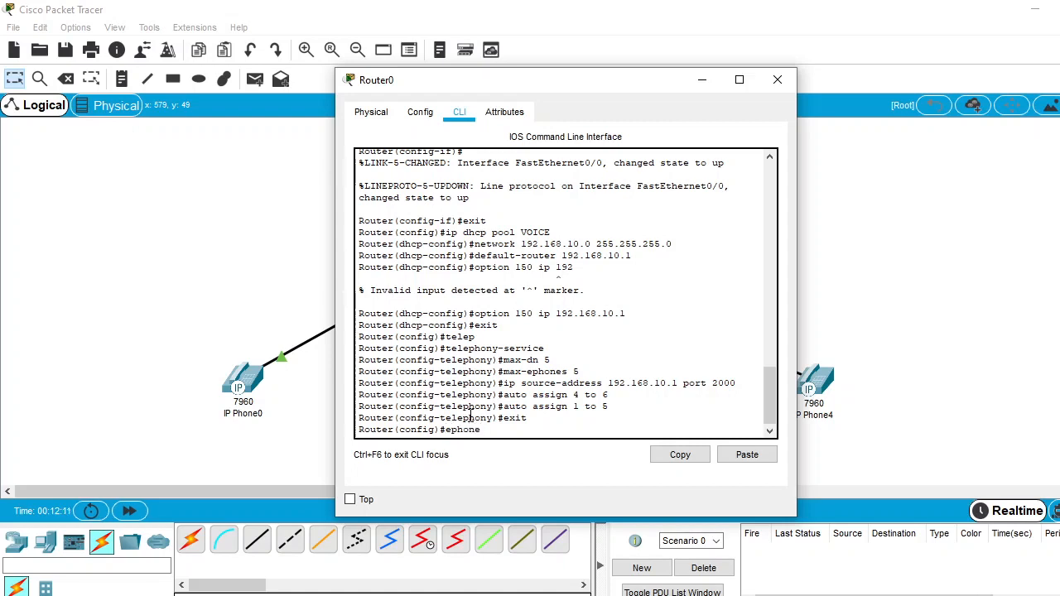
type("-dn 1")
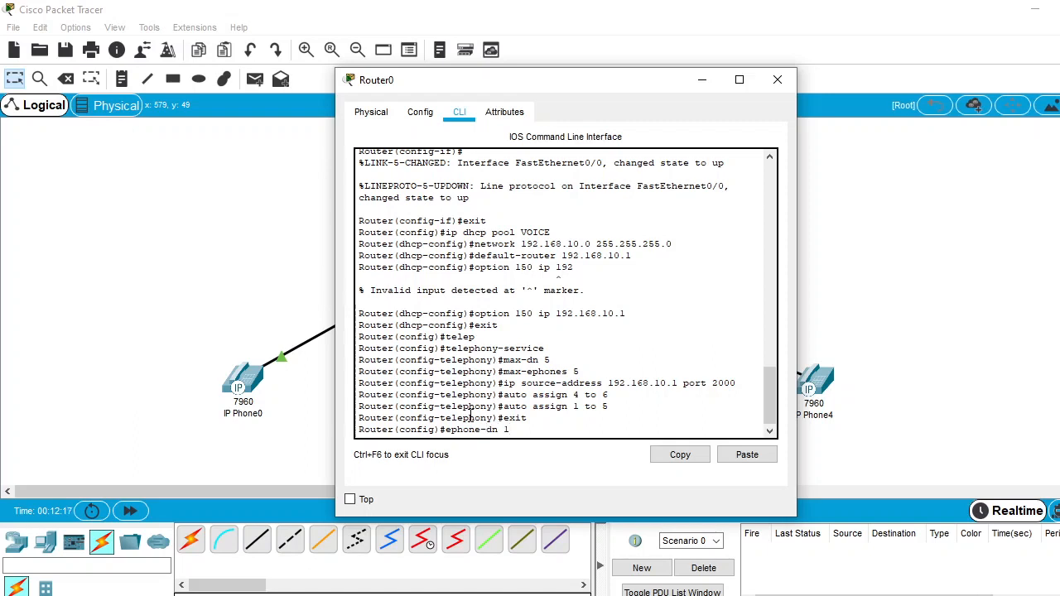
key("Return")
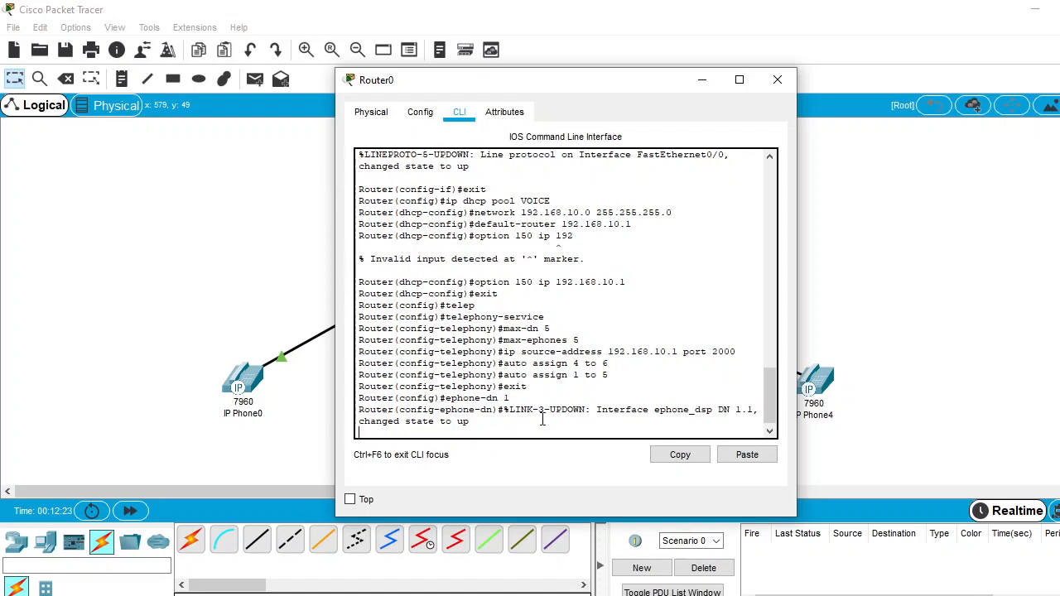
key("Return")
Assign number 50 to ephone-dn 1, then return to the network topology
type("nfig-ephone-dn)#n")
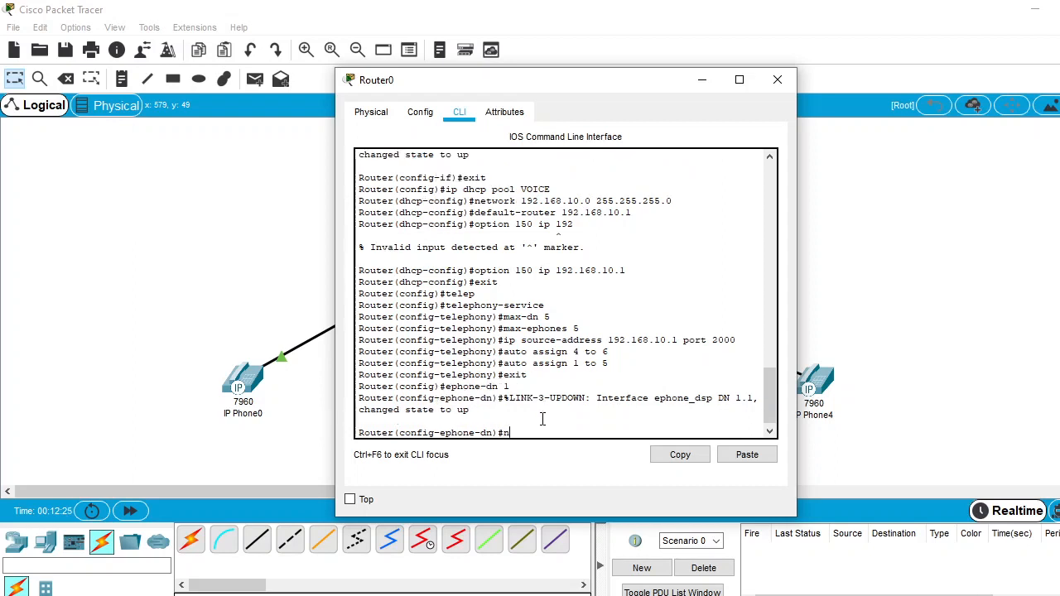
type("umber %DHCPD-4-PING_CONFLICT: DHCP address")
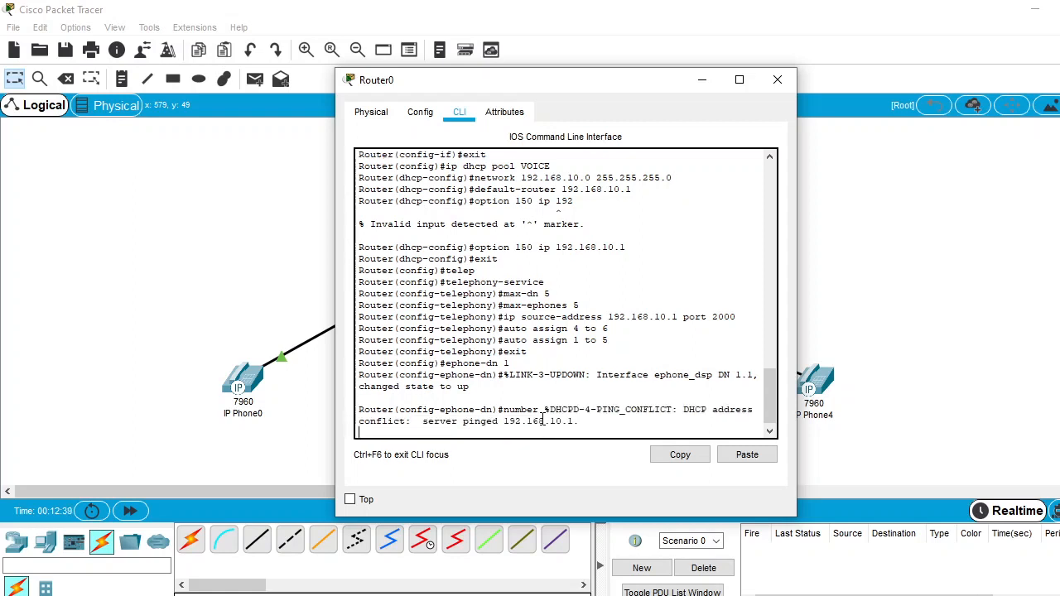
key("Return")
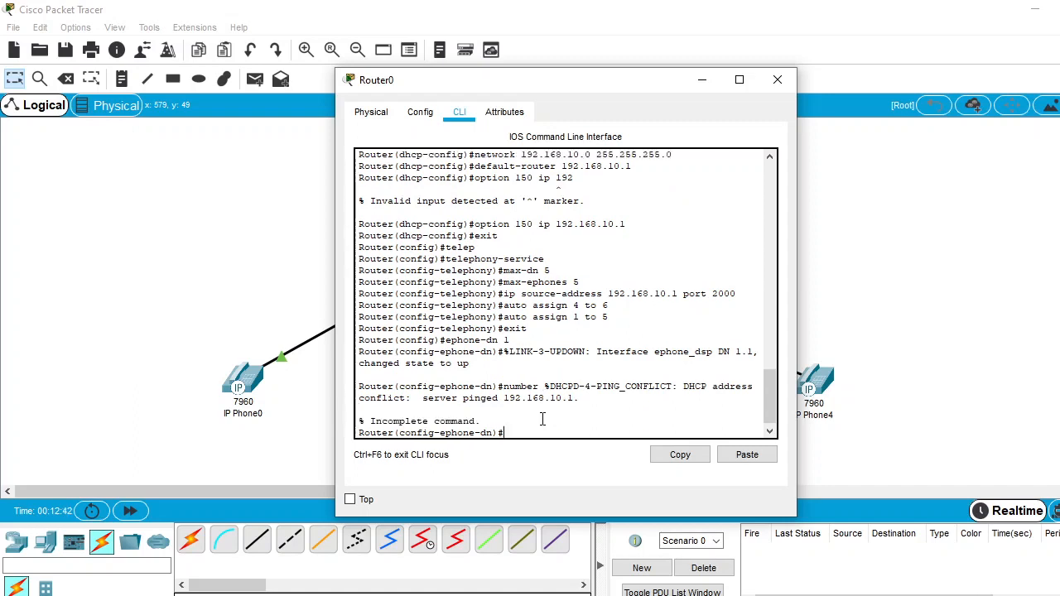
type("number 50")
key("Return")
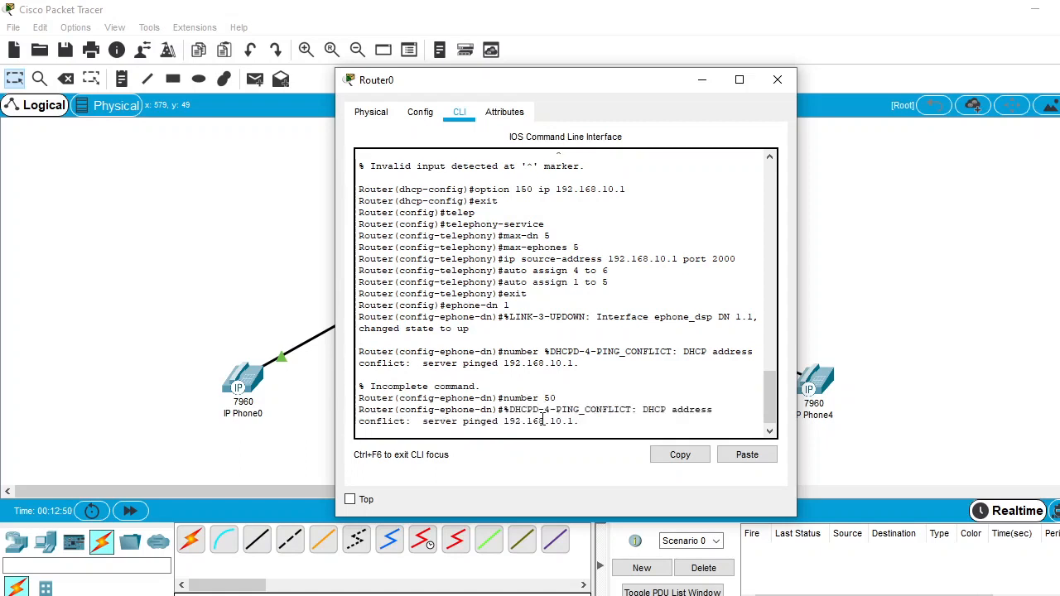
left_click(207, 273)
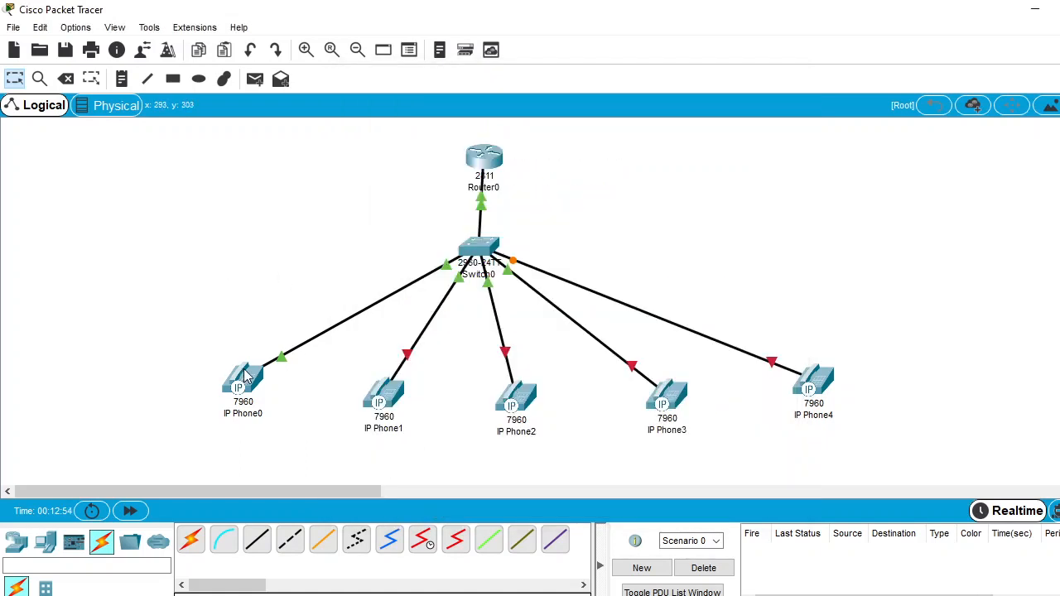
Plug the power adapter into IP Phone1's power port and close the phone's window
mouse_move(246, 387)
mouse_move(380, 403)
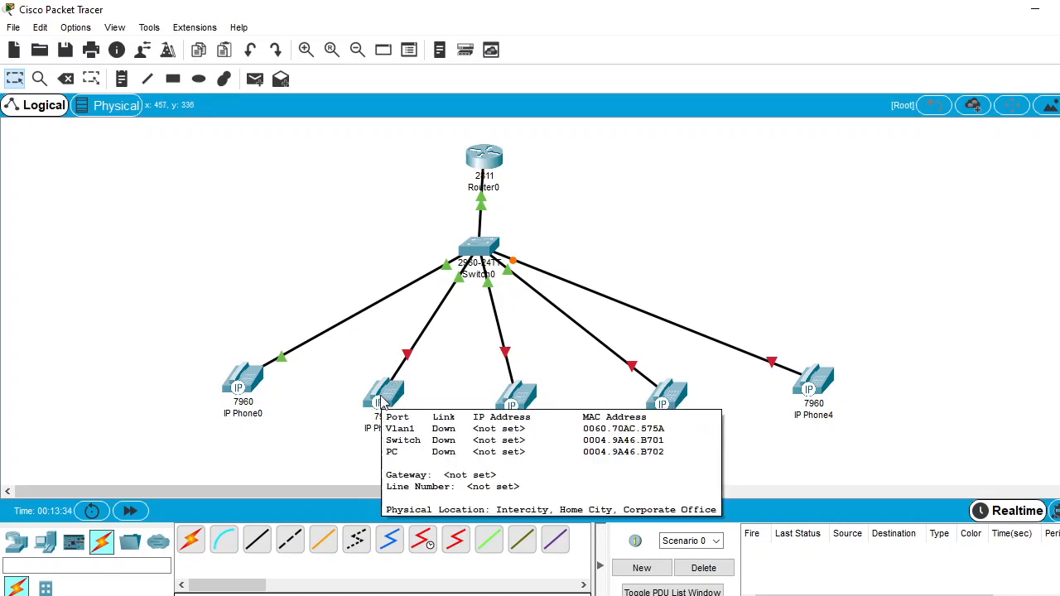
left_click(383, 399)
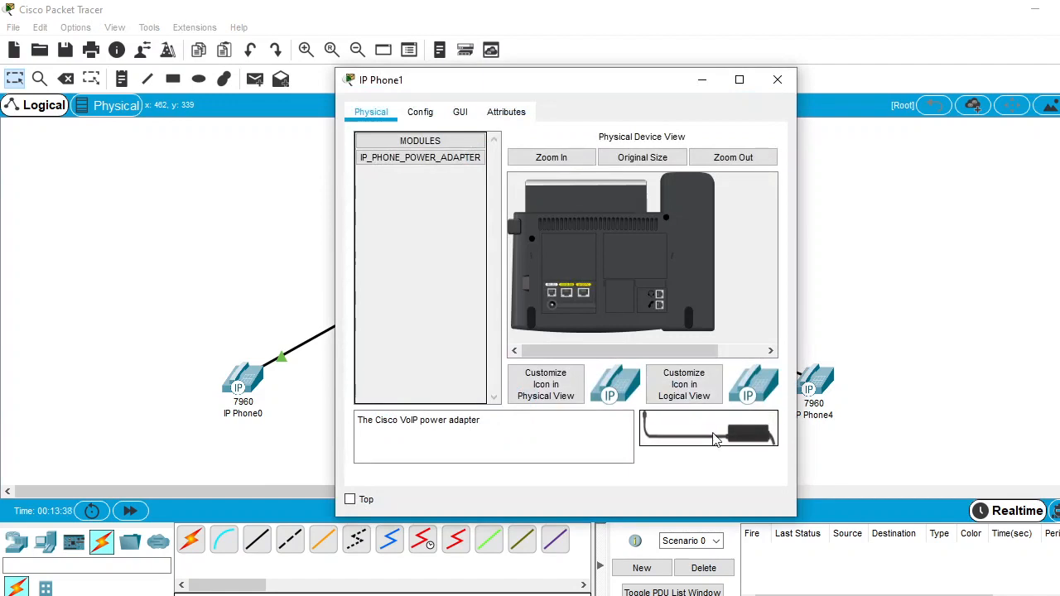
left_click_drag(714, 439, 551, 306)
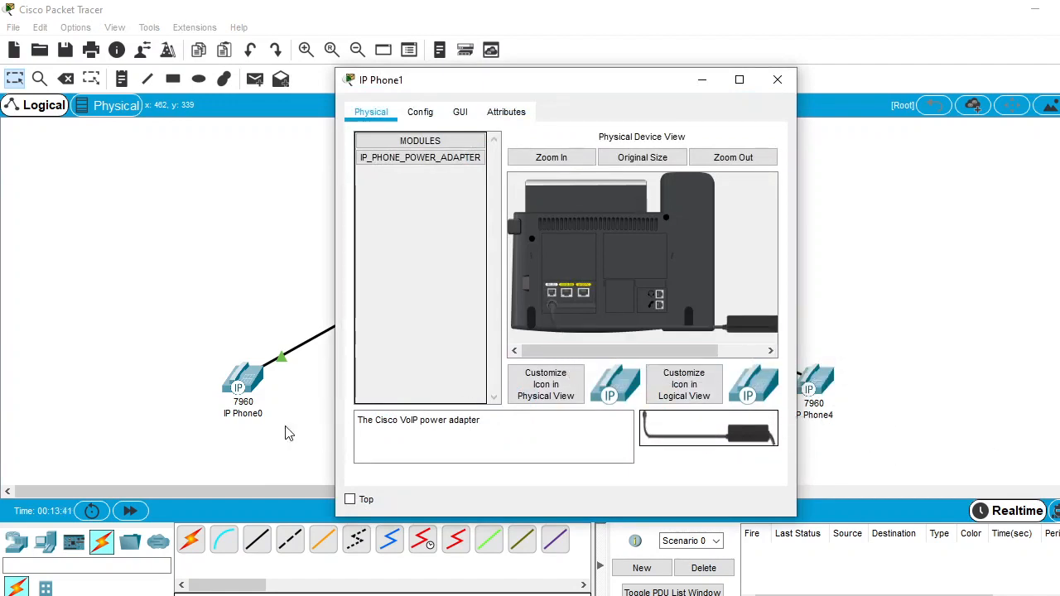
left_click(777, 82)
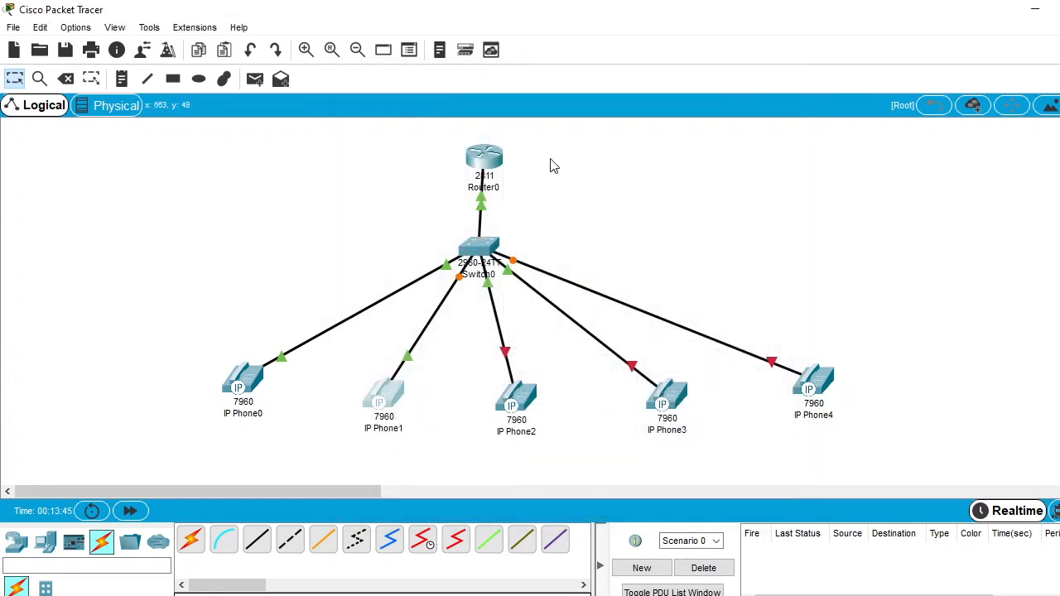
Create ephone-dn 2 in Router0's command line
left_click(486, 161)
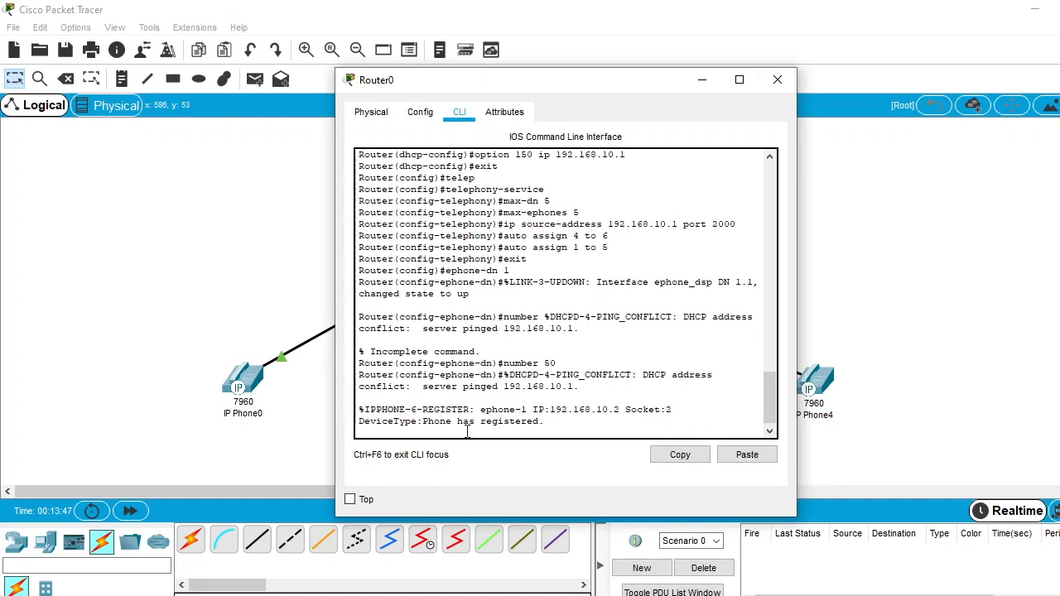
key("Return")
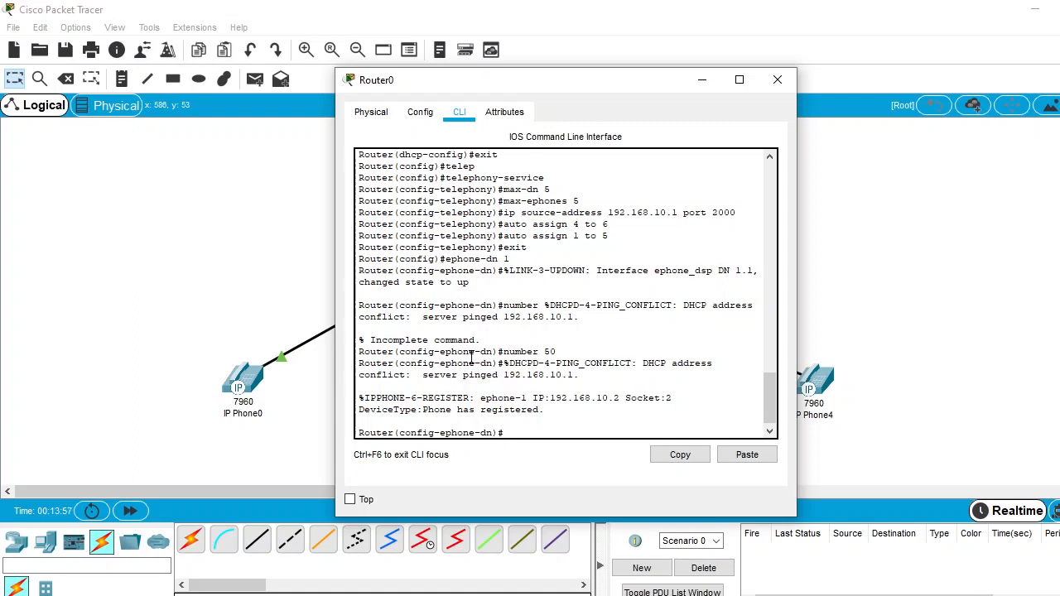
type("ephone-dn 2")
key("Return")
Assign number 100 to ephone-dn 2, then return to the network topology
key("Return")
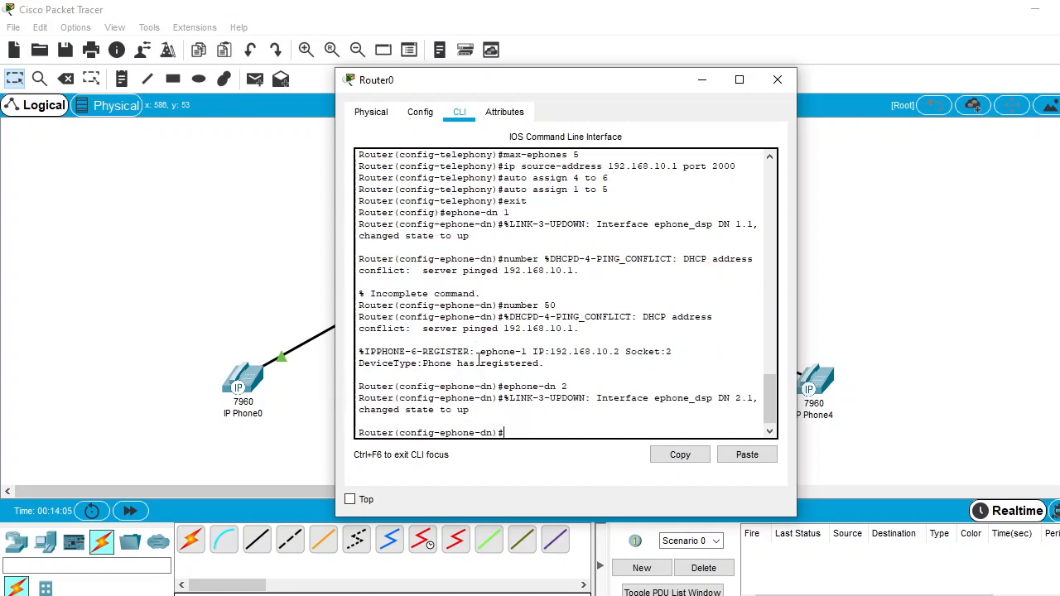
type("number 100")
key("Return")
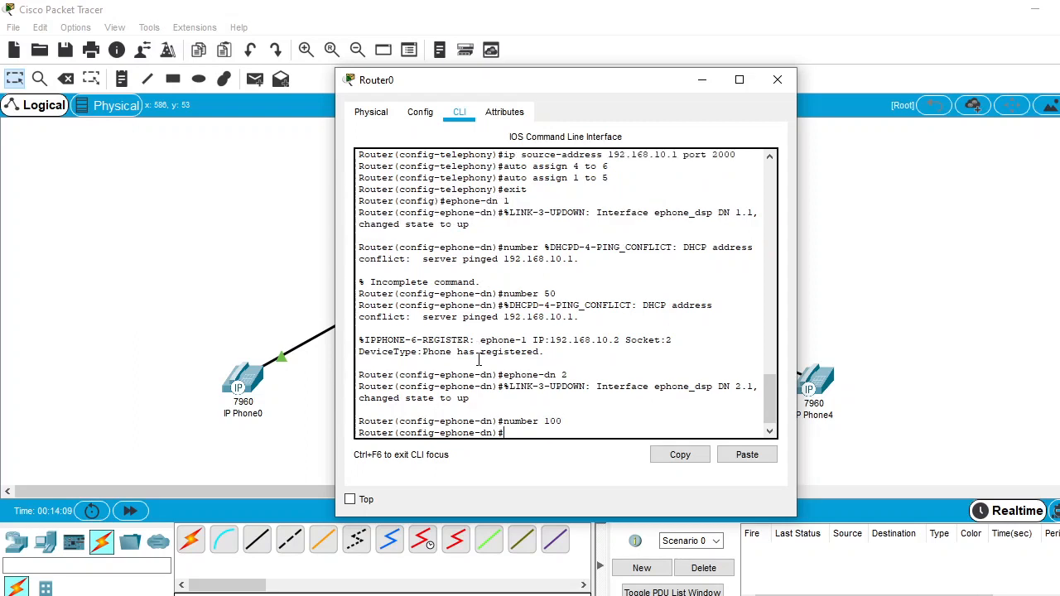
left_click(48, 254)
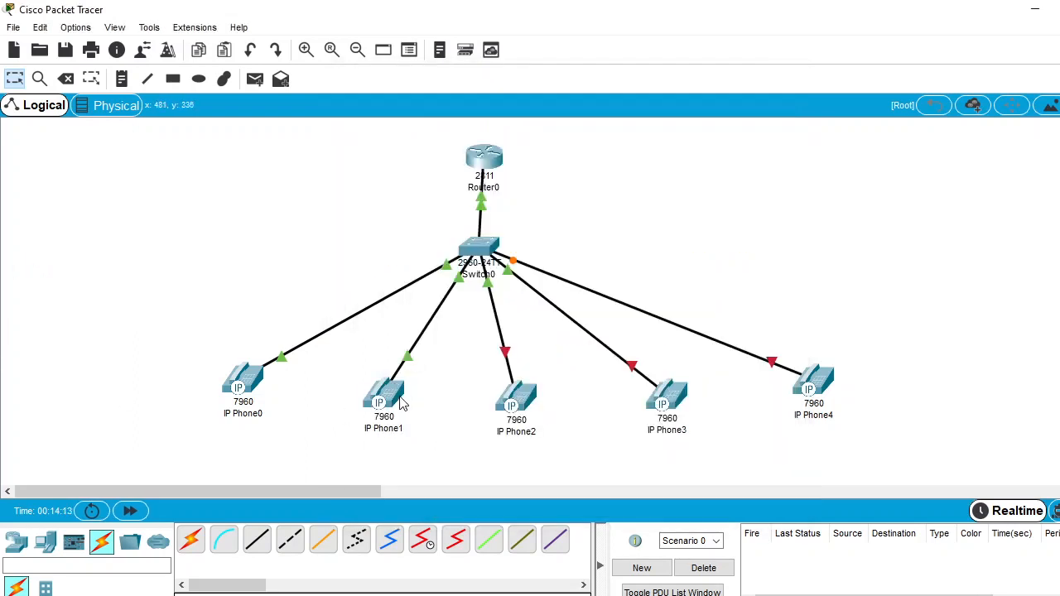
Plug the power adapter into IP Phone2's power port and close the phone's window
mouse_move(386, 395)
mouse_move(392, 398)
left_click(521, 401)
left_click_drag(708, 428, 550, 304)
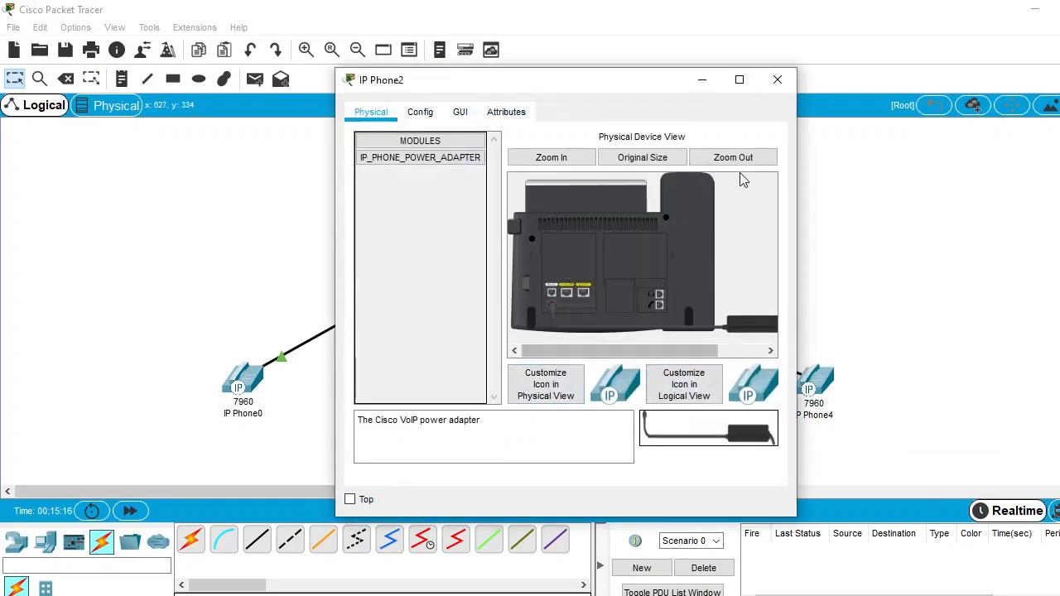
left_click(777, 79)
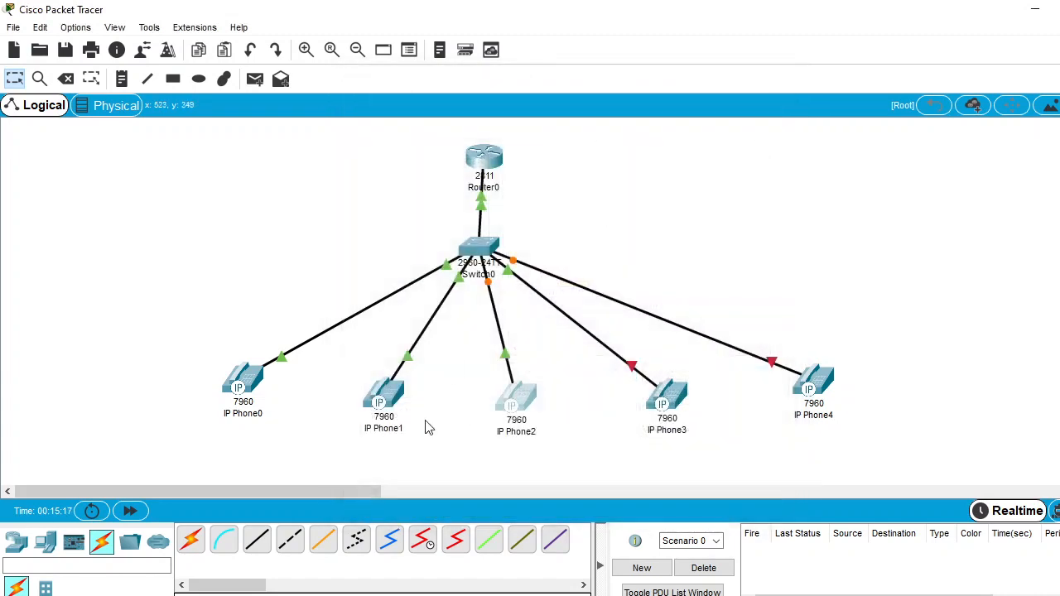
Create ephone-dn 3 in Router0's command line
left_click(485, 157)
key("Return")
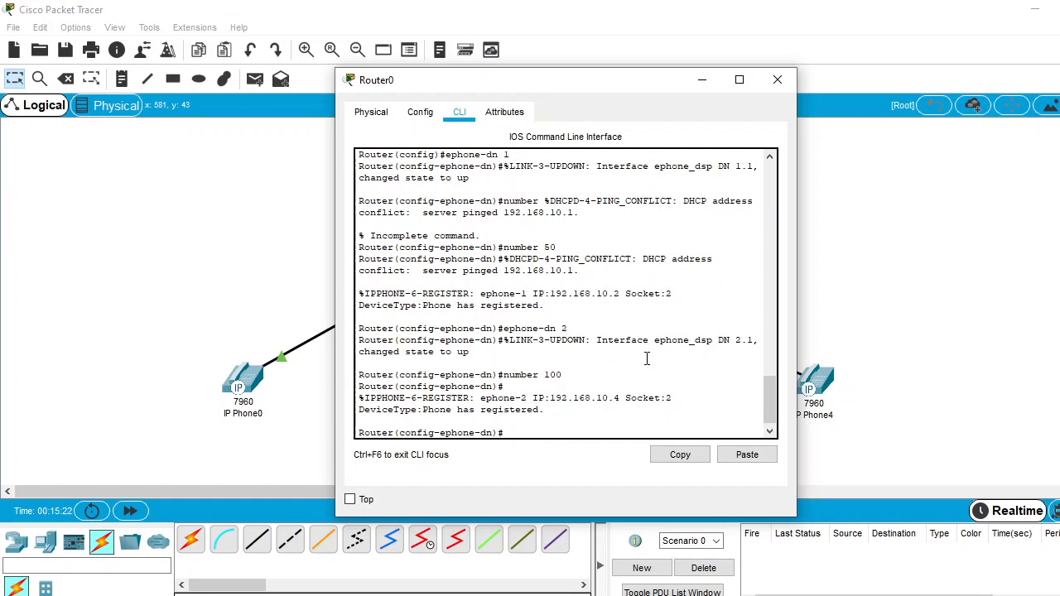
type("ephone-dn 3")
key("Return")
Assign number 150 to ephone-dn 3, then return to the network topology
type("nu")
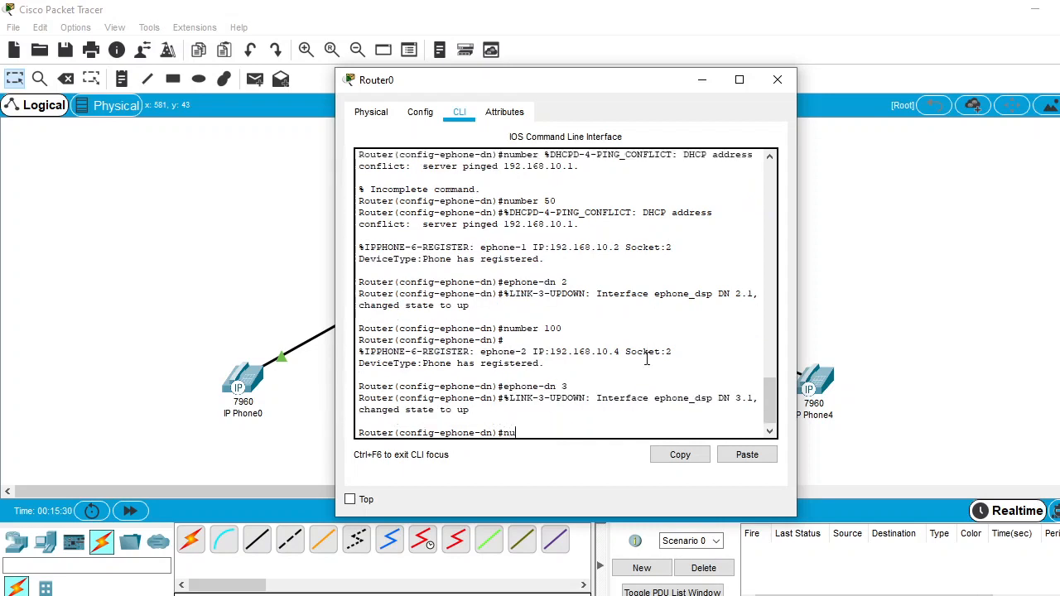
type("mber 150")
key("Return")
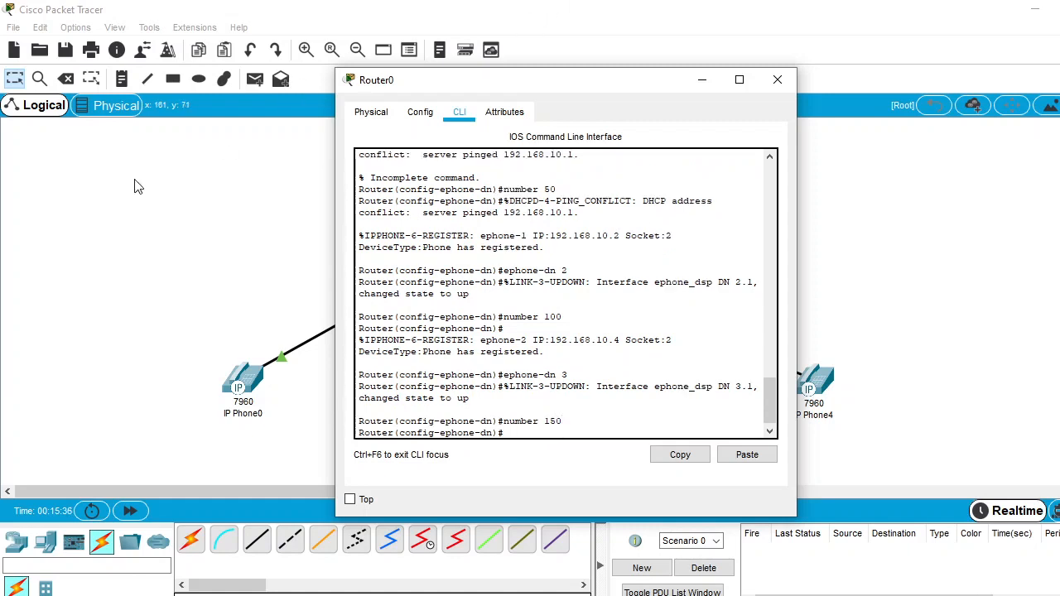
left_click(165, 239)
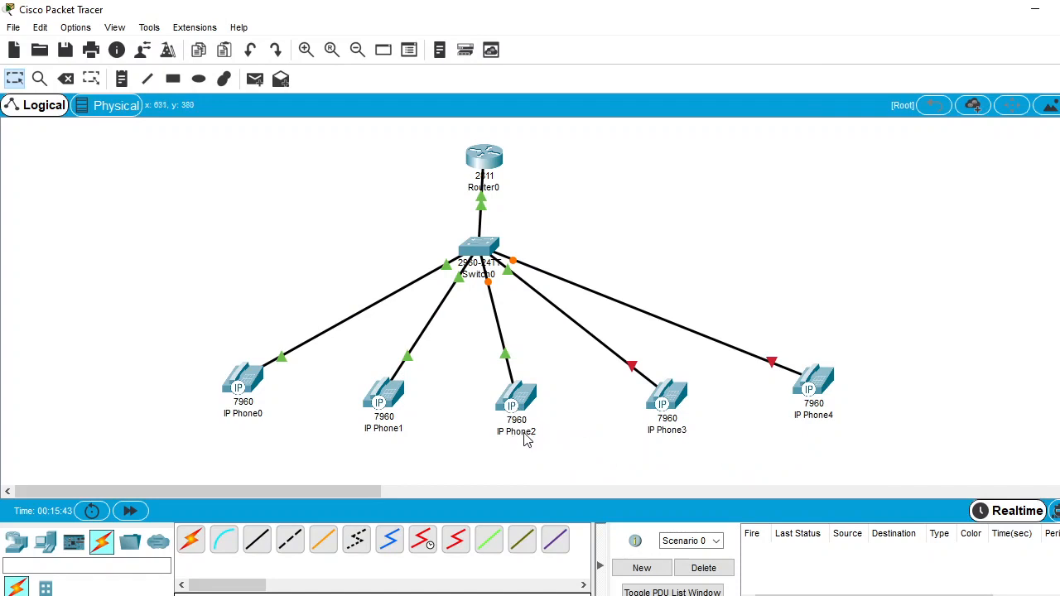
Create ephone-dn 4 in Router0's command line
mouse_move(521, 405)
left_click(485, 159)
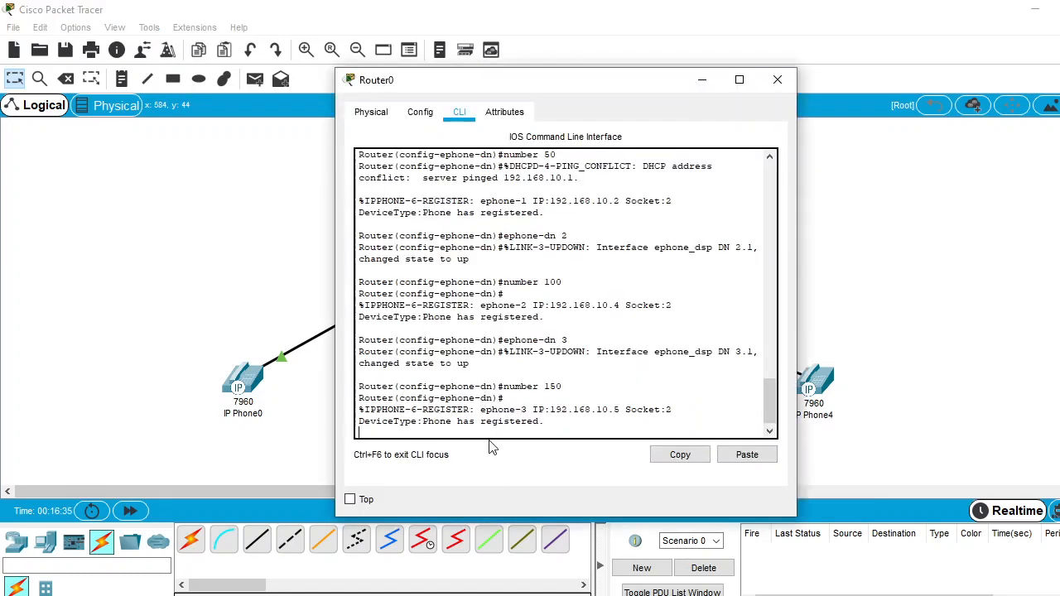
key("Return")
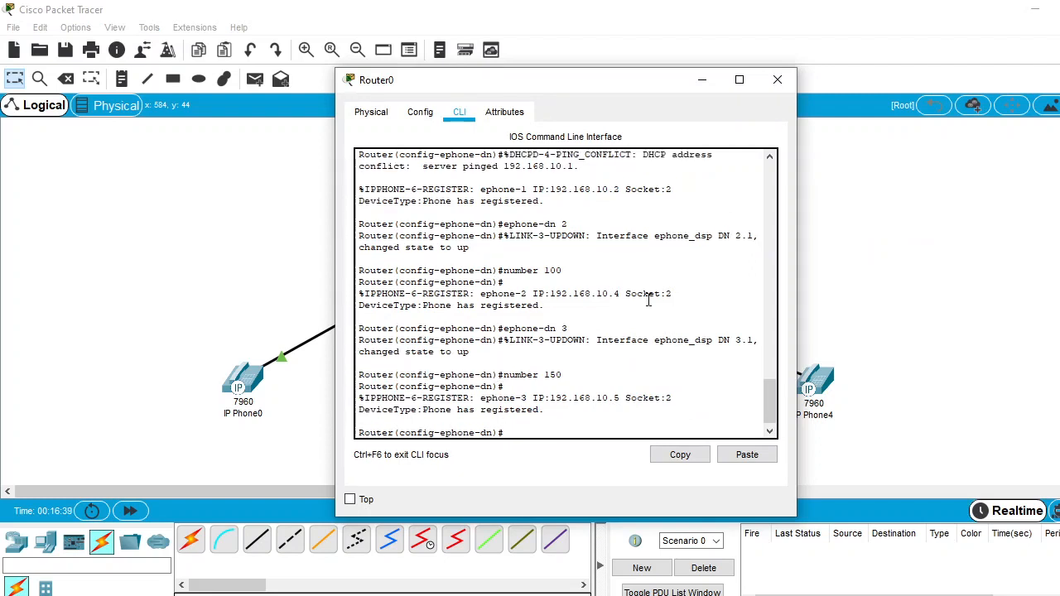
type("ephone-dn 4")
key("Return")
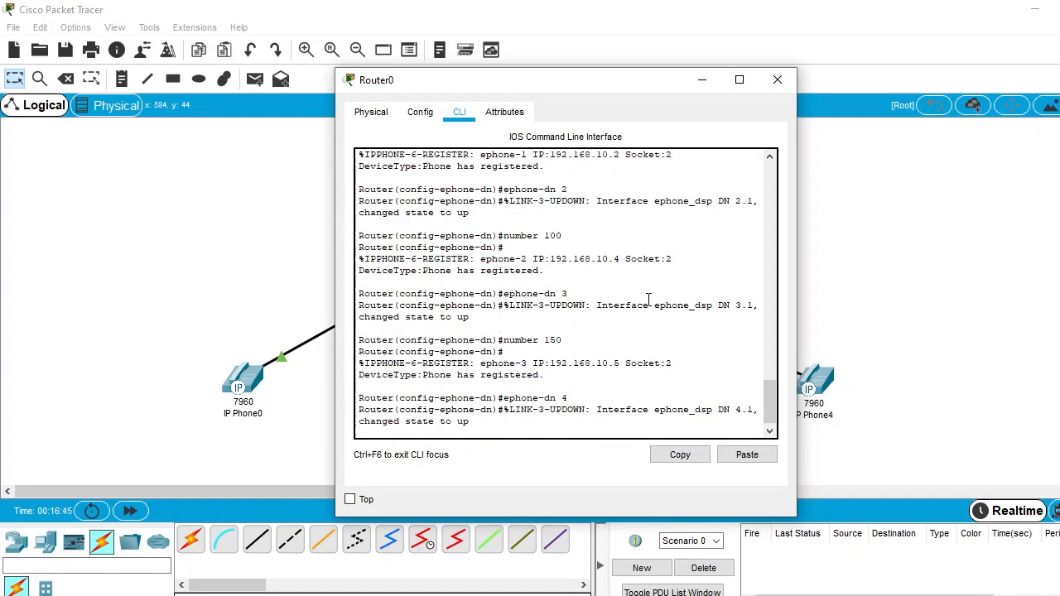
Assign number 200 to ephone-dn 4, then return to the network topology
type("number")
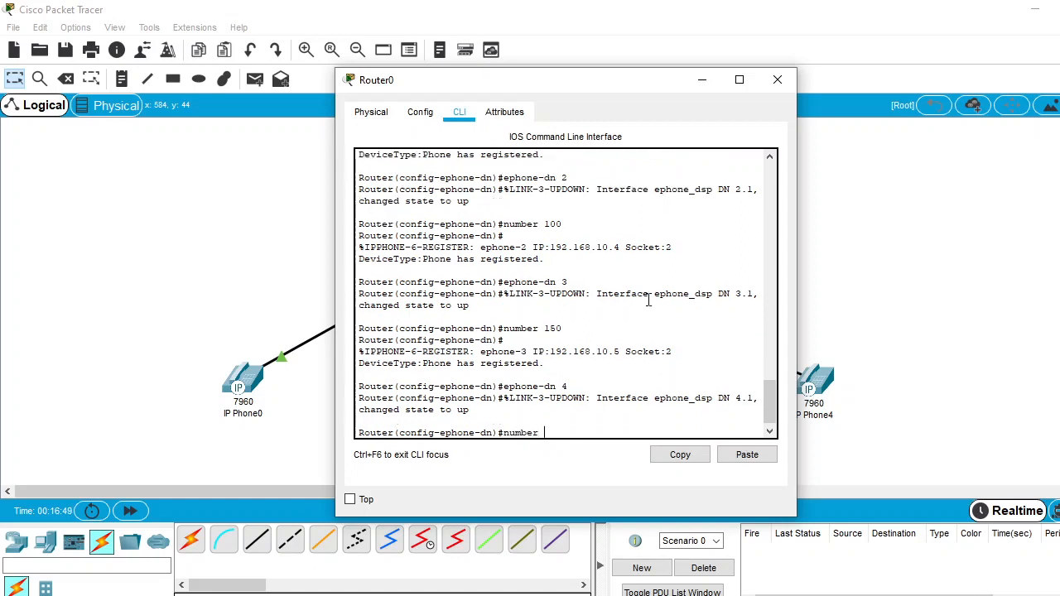
type(" 200")
key("Return")
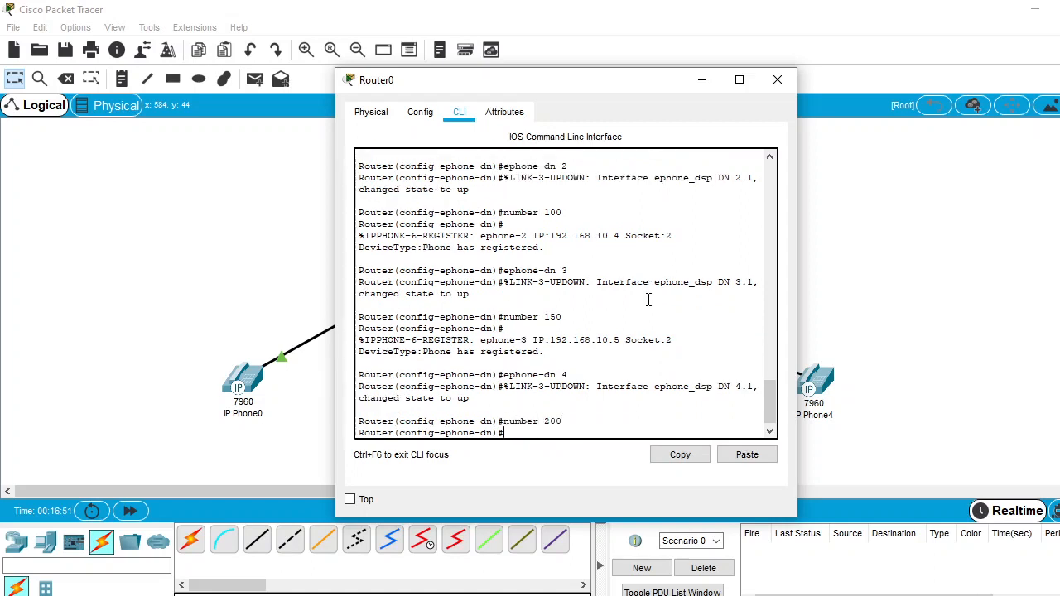
left_click(196, 300)
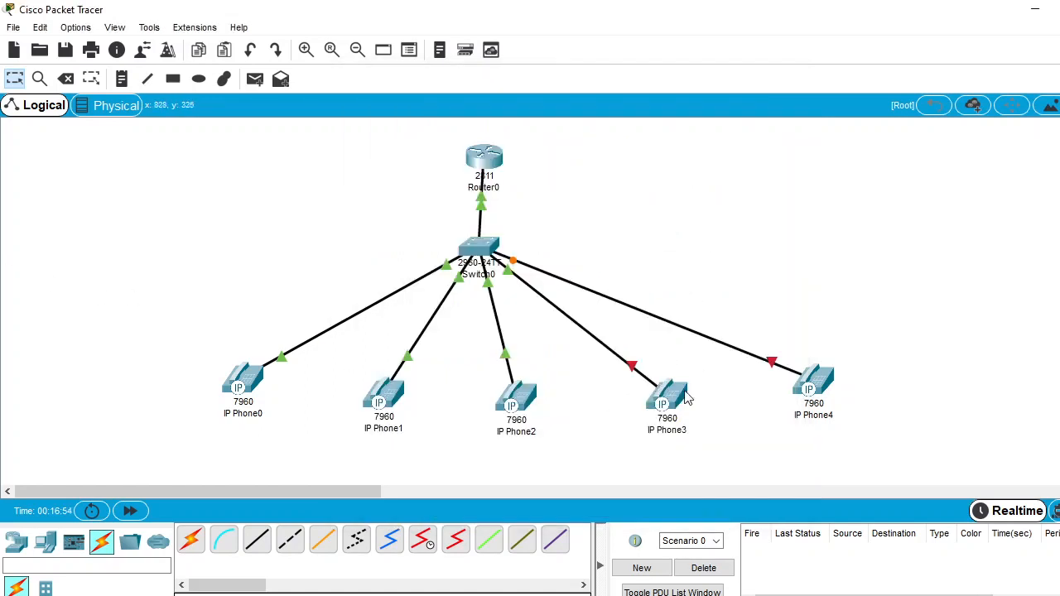
Connect the power adapter to IP Phone3 and close its device window
left_click(674, 400)
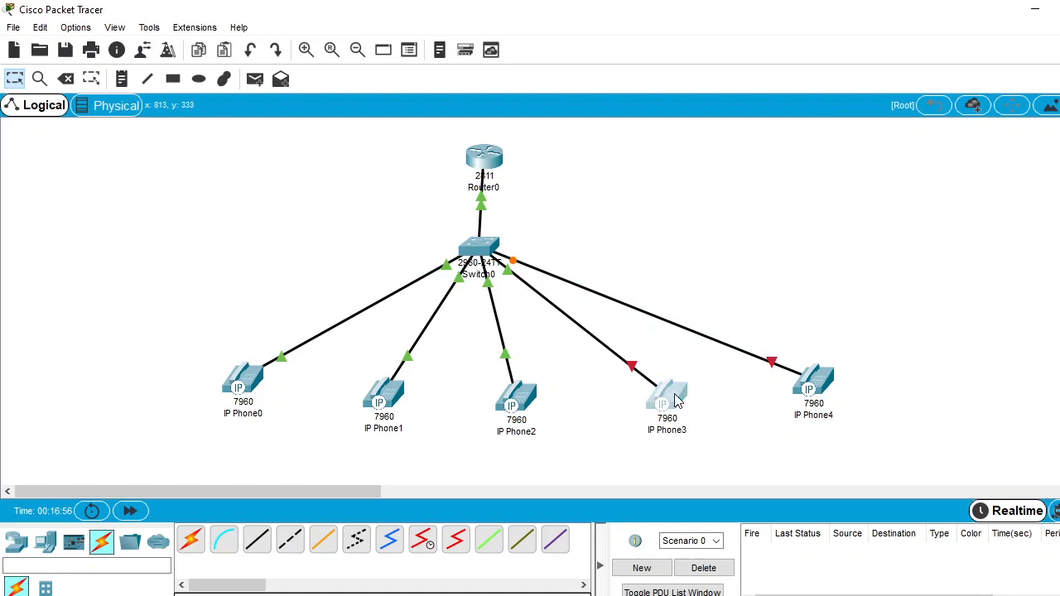
left_click_drag(696, 432, 554, 307)
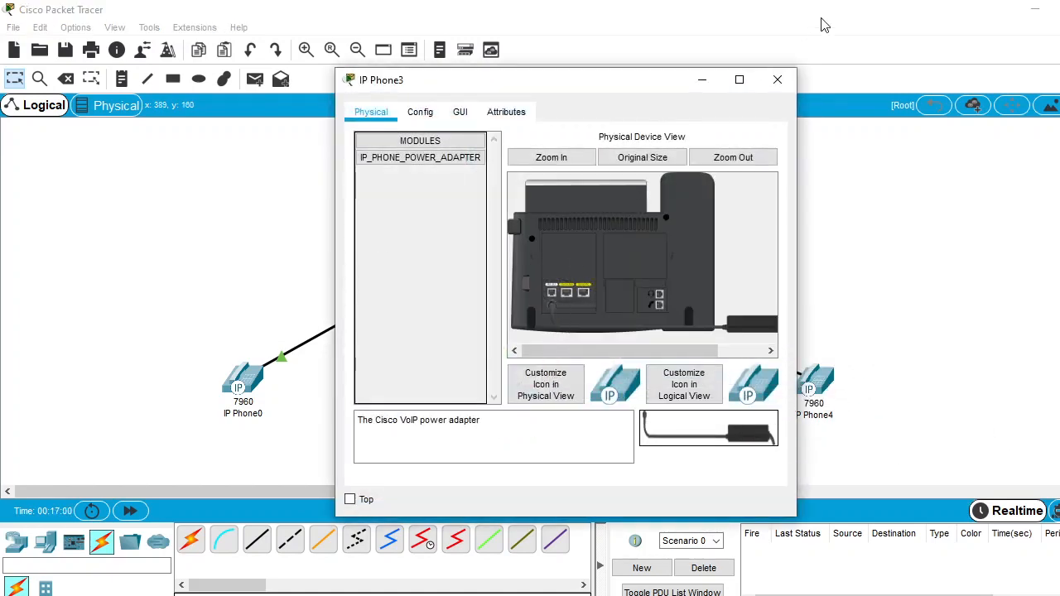
left_click(777, 80)
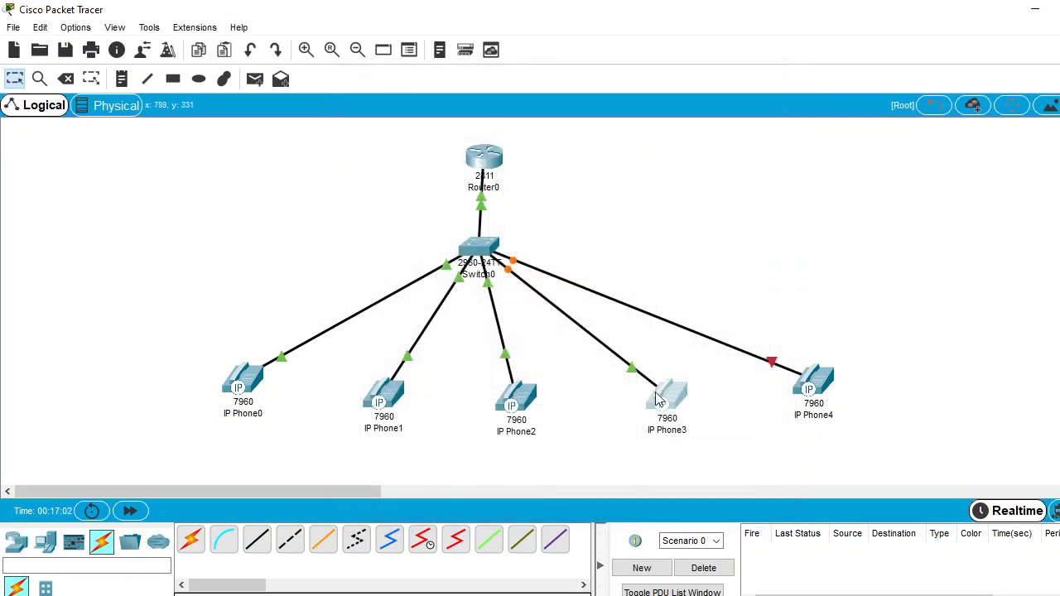
Connect the power adapter to IP Phone4 and close its device window
mouse_move(665, 399)
mouse_move(668, 407)
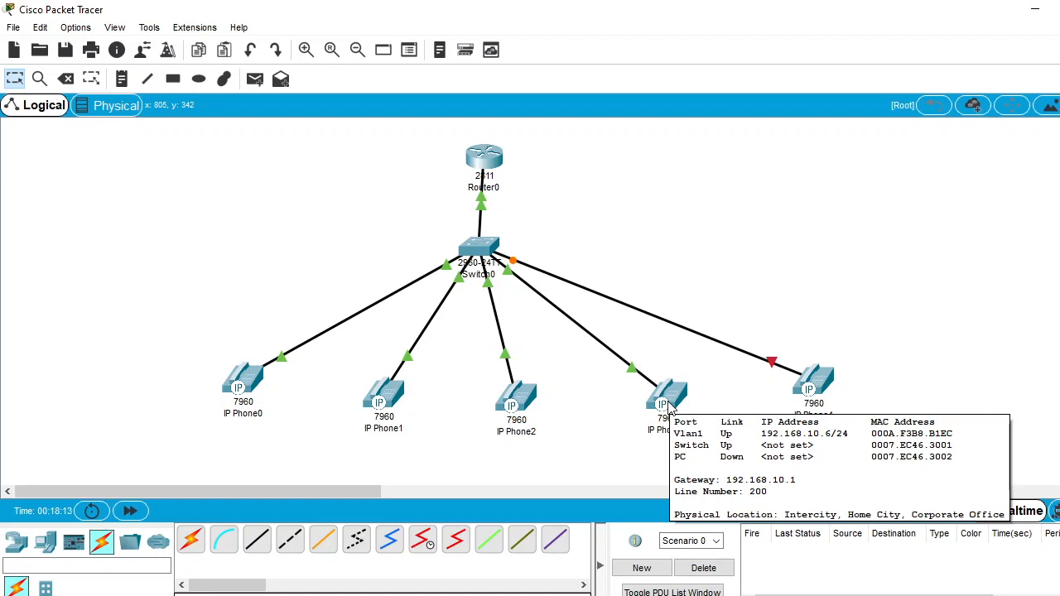
left_click(815, 384)
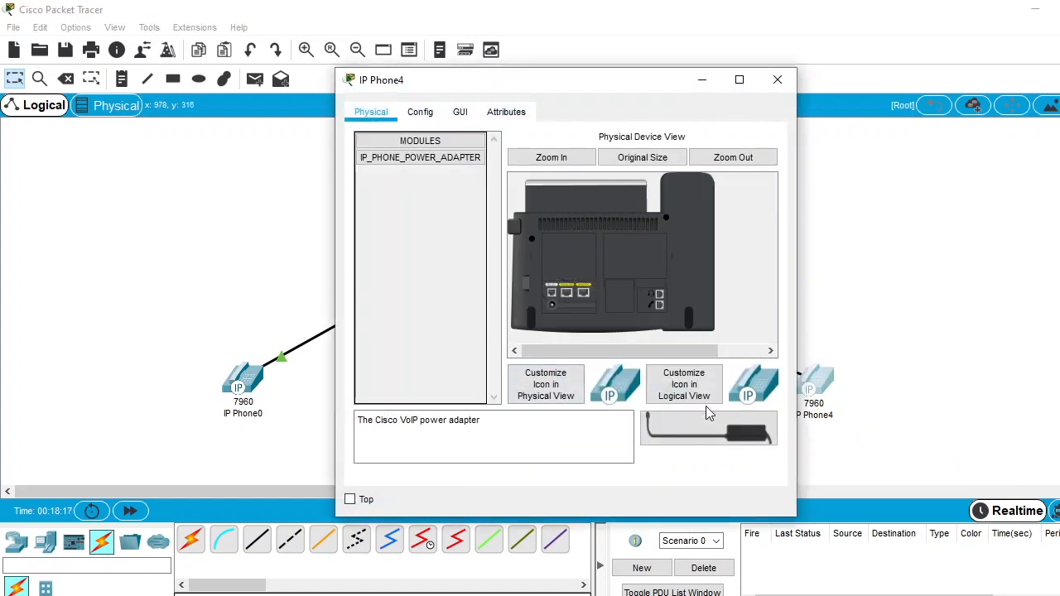
left_click_drag(709, 439, 553, 310)
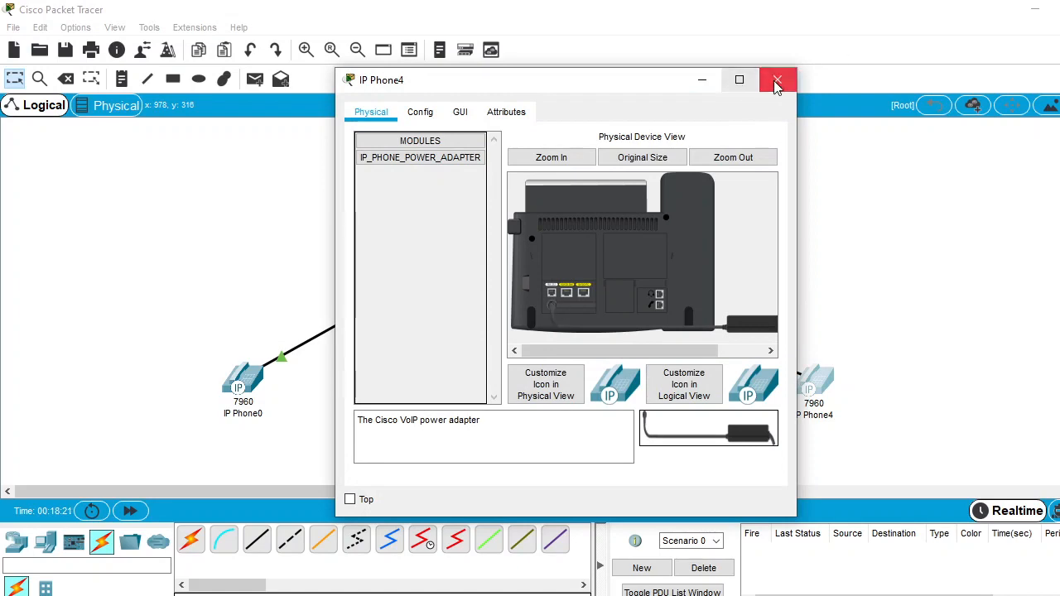
left_click(777, 79)
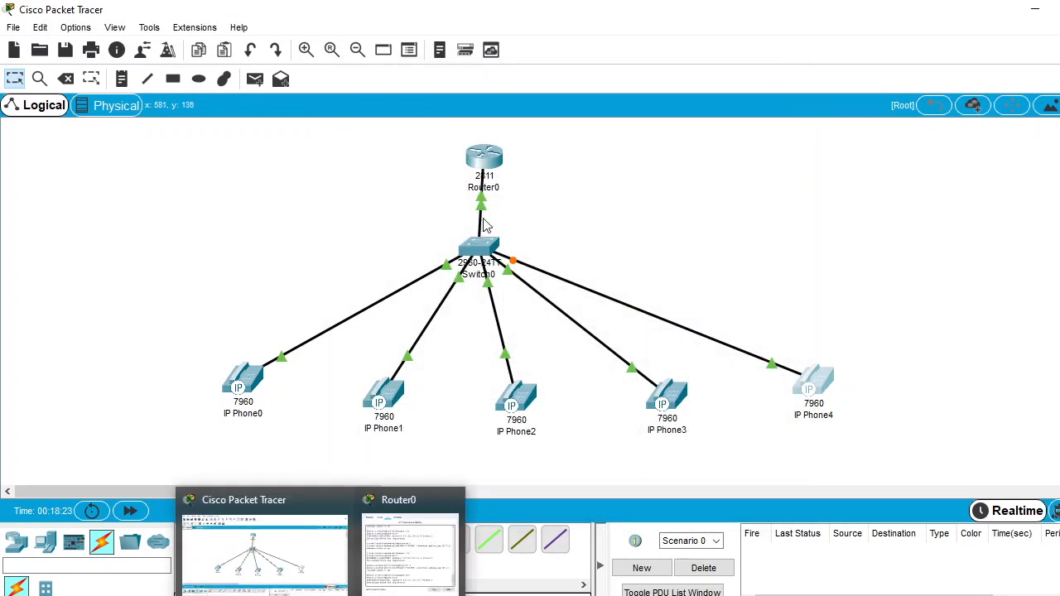
Try to create ephone-dn 250 in Router0's command line
left_click(485, 159)
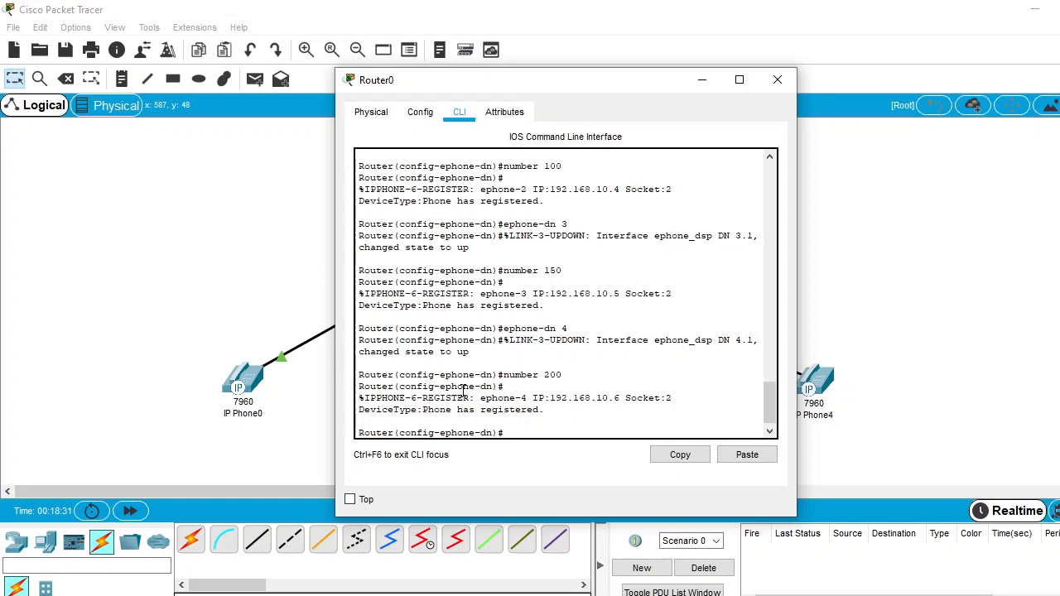
type("ep")
type("hone-dn 250")
key("Return")
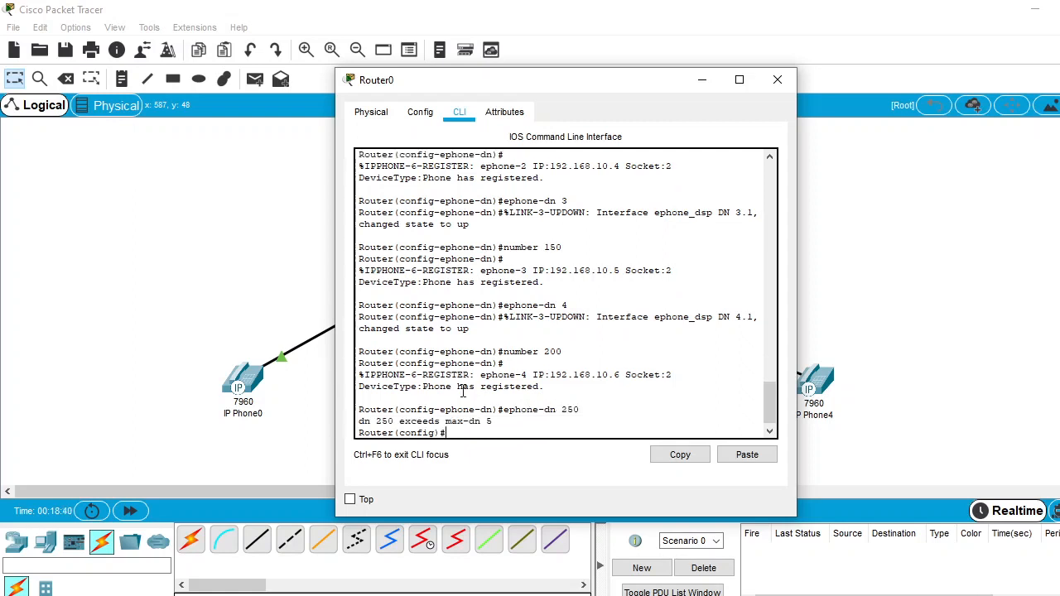
key("Return")
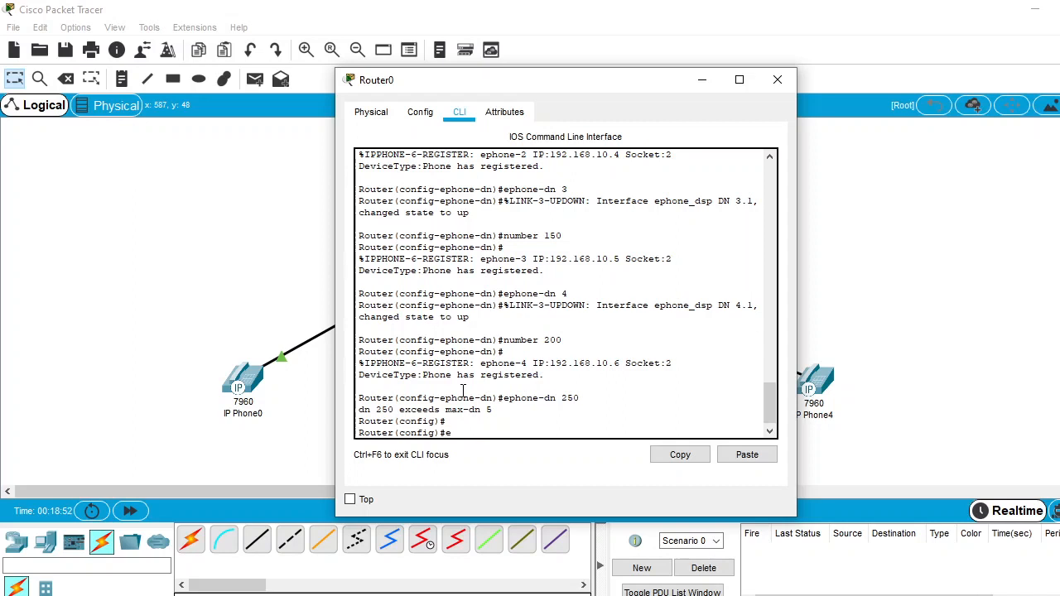
Create ephone-dn 5 in Router0's command line, assign it number 250, and return to the network topology
type("hone-dn 5")
key("Return")
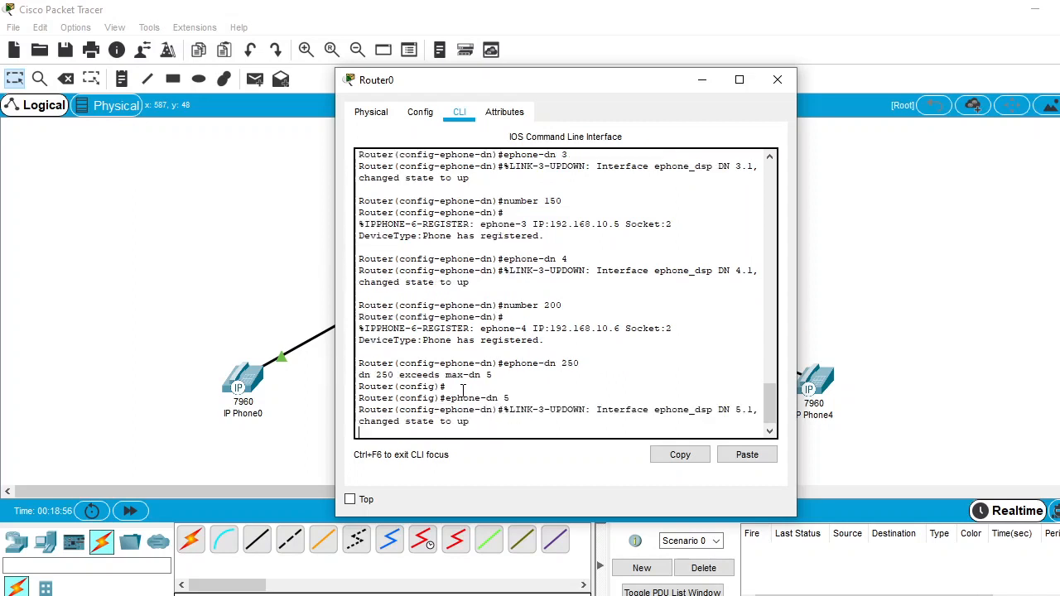
type("nu")
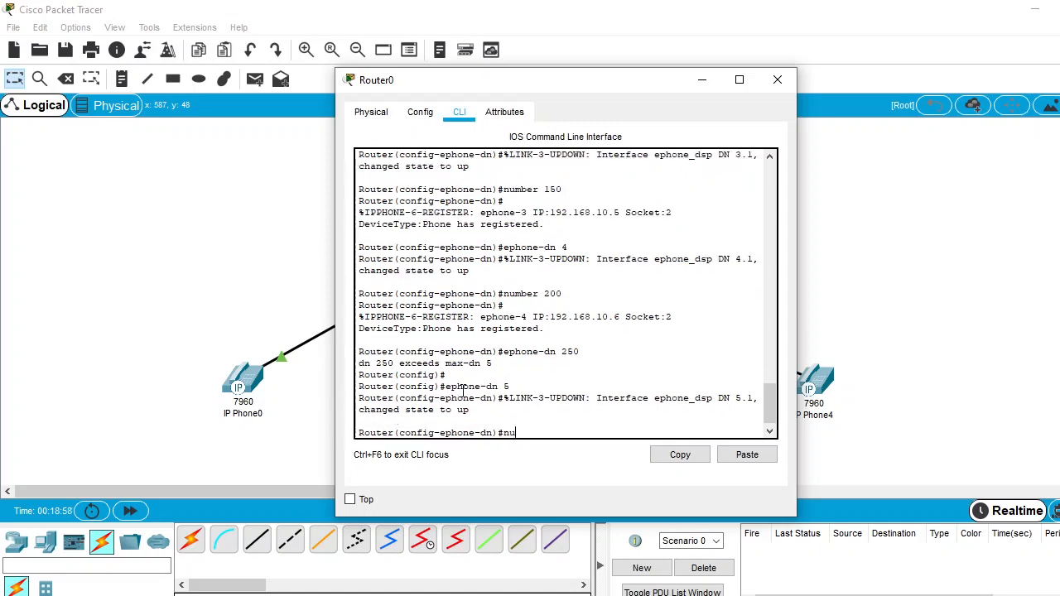
type("mber 250")
key("Return")
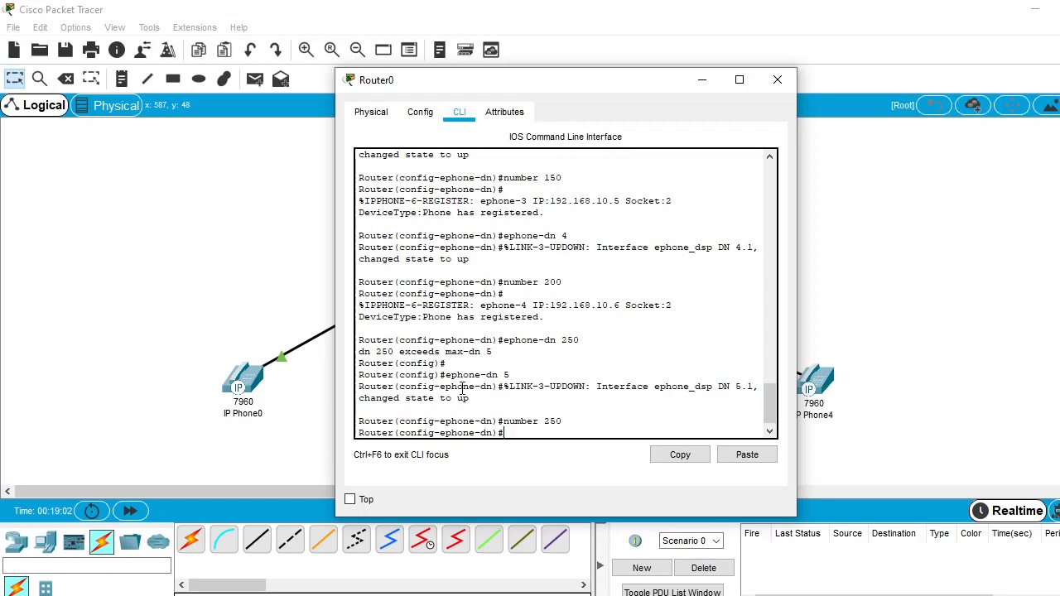
left_click(177, 223)
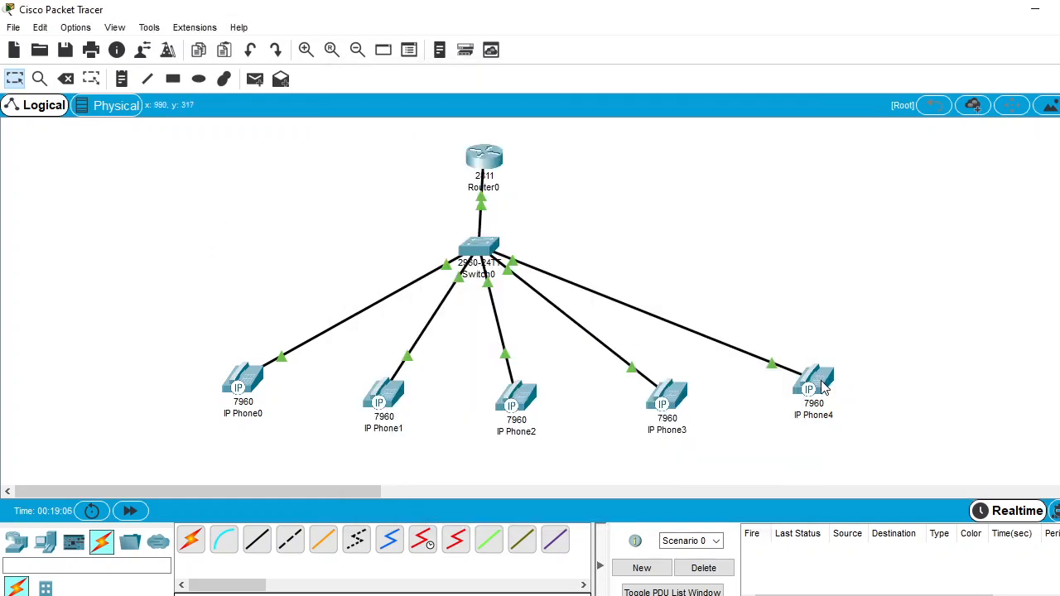
Rename the label of IP Phone0 in the topology as 50
mouse_move(822, 388)
left_click(260, 415)
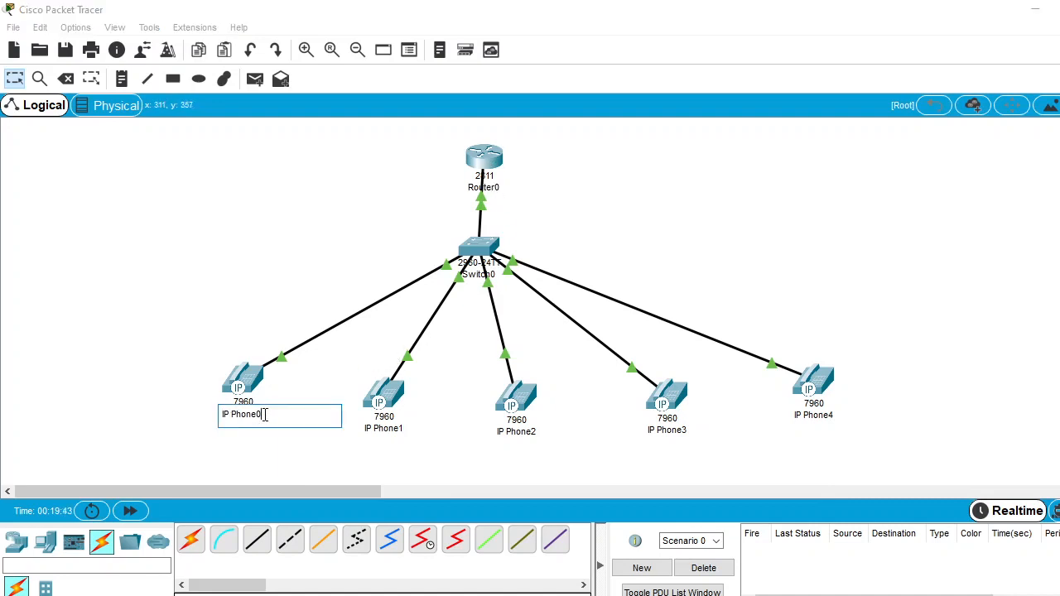
left_click_drag(265, 415, 210, 414)
type("50")
Rename the label of IP Phone1 in the topology as 100
left_click(373, 426)
left_click(372, 427)
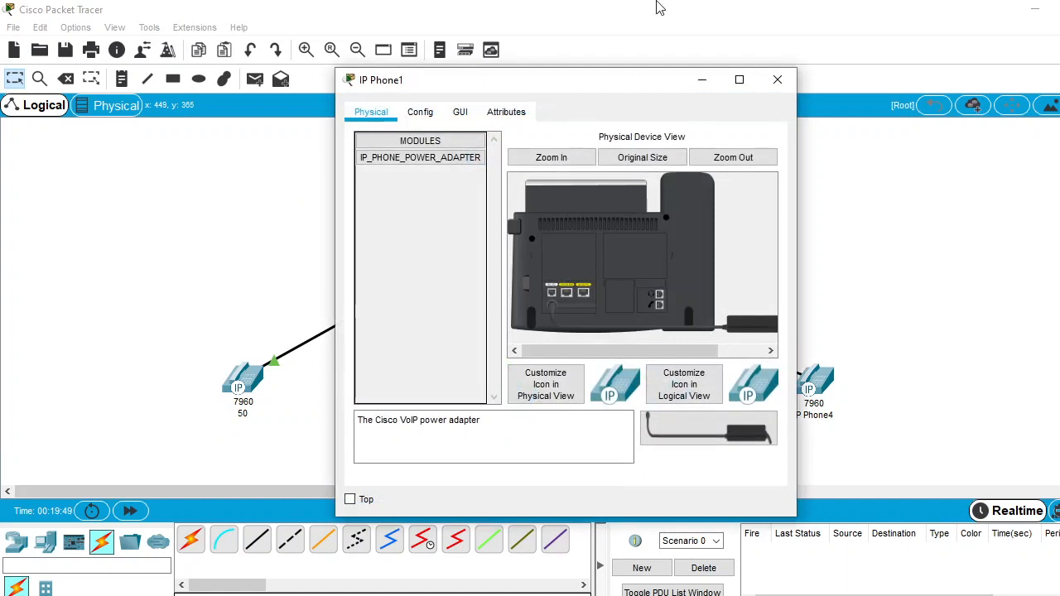
left_click(776, 76)
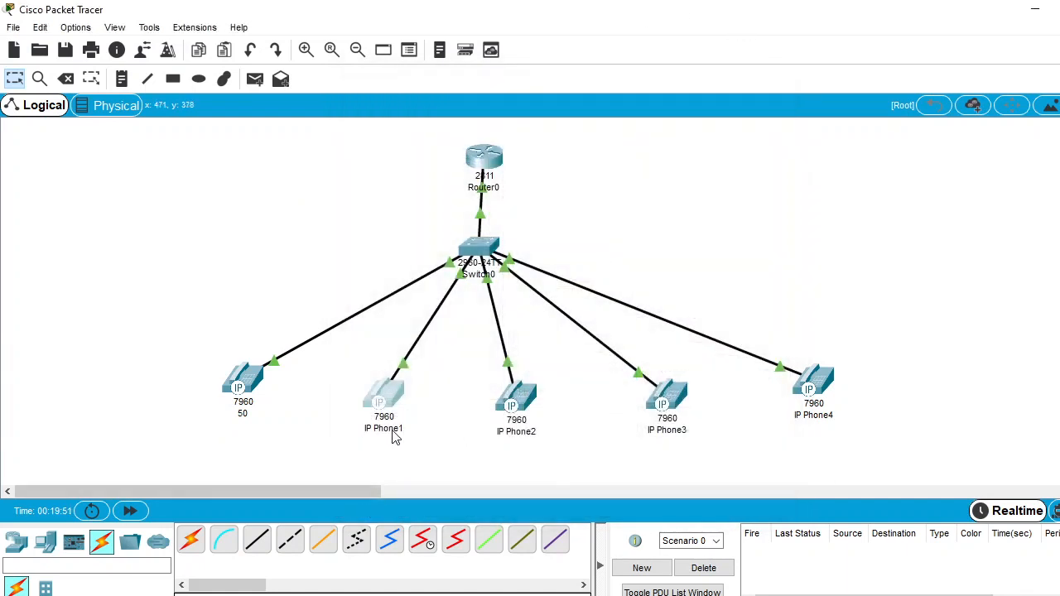
left_click(397, 429)
double_click(403, 429)
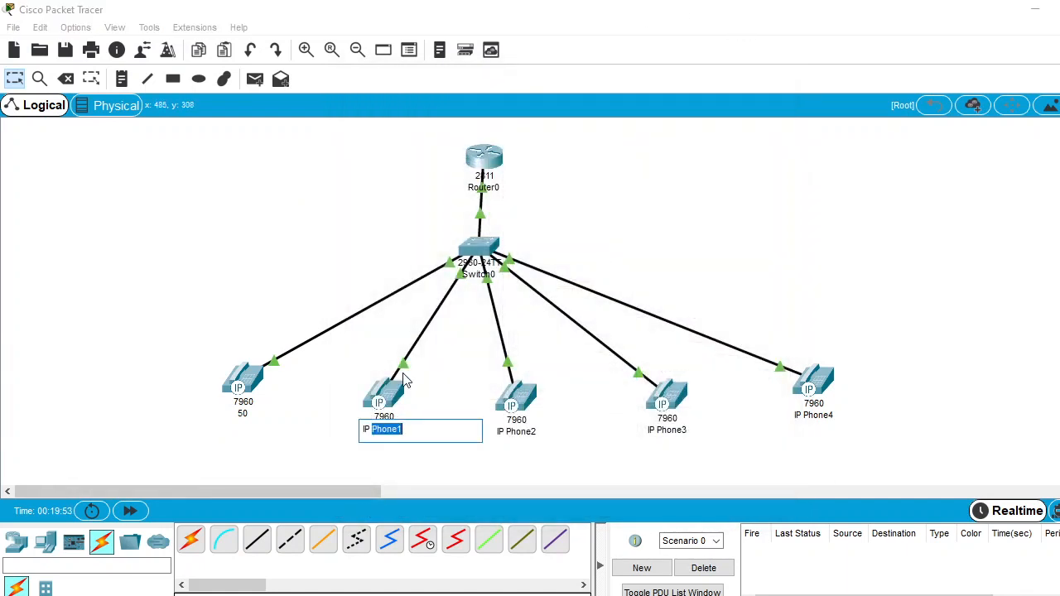
key("BackSpace")
key("BackSpace")
key("BackSpace")
key("BackSpace")
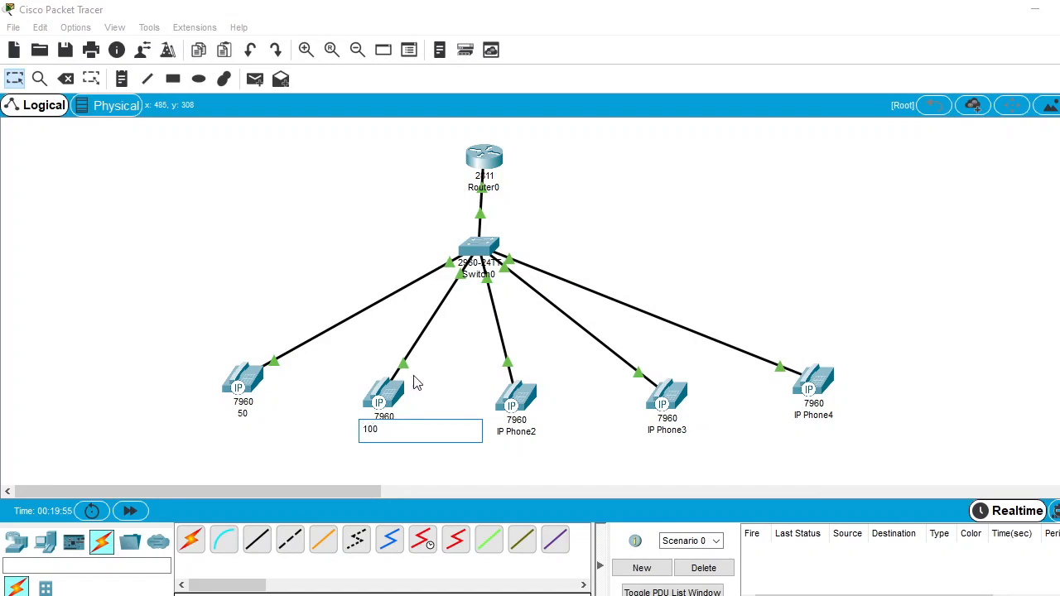
Rename the label of IP Phone2 in the topology as 150
left_click(536, 432)
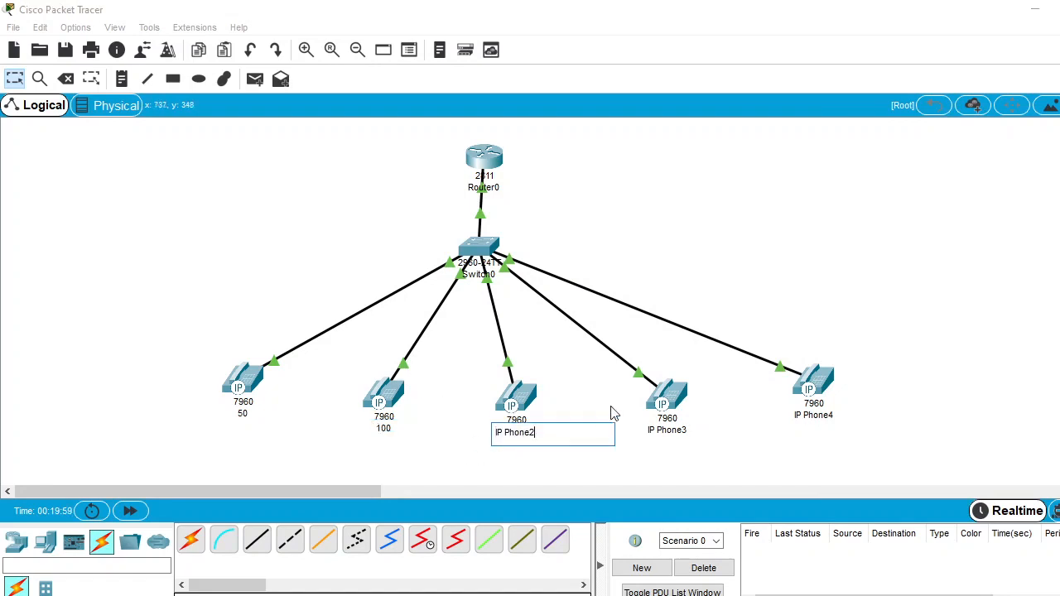
left_click_drag(538, 432, 489, 435)
key("BackSpace")
key("BackSpace")
key("BackSpace")
key("BackSpace")
key("BackSpace")
key("BackSpace")
key("BackSpace")
key("BackSpace")
Rename the label of IP Phone3 in the topology as 200
left_click(682, 432)
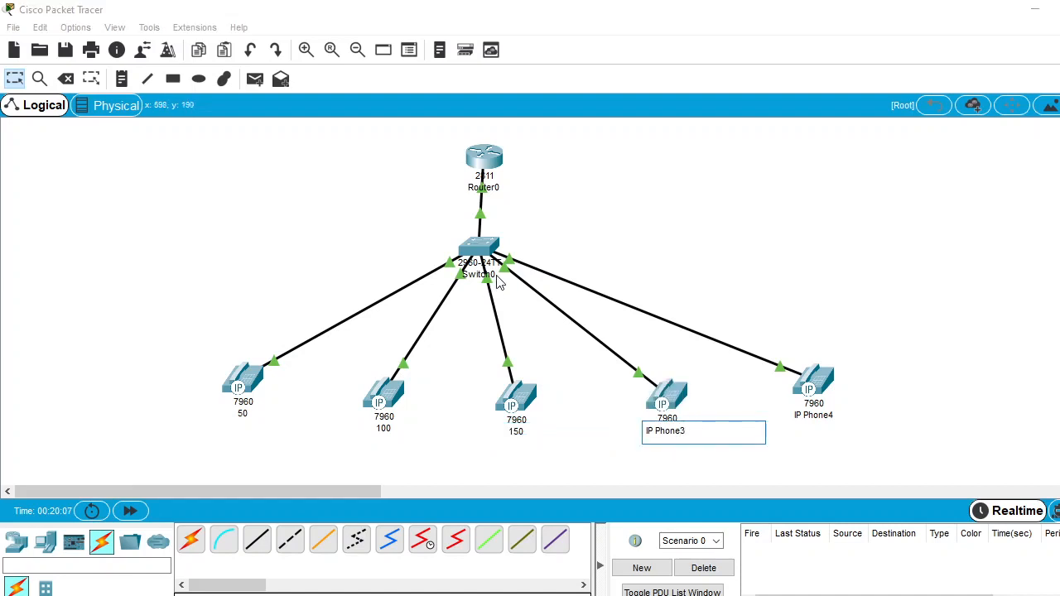
key("BackSpace")
key("BackSpace")
key("BackSpace")
key("BackSpace")
key("BackSpace")
key("BackSpace")
key("BackSpace")
key("BackSpace")
key("BackSpace")
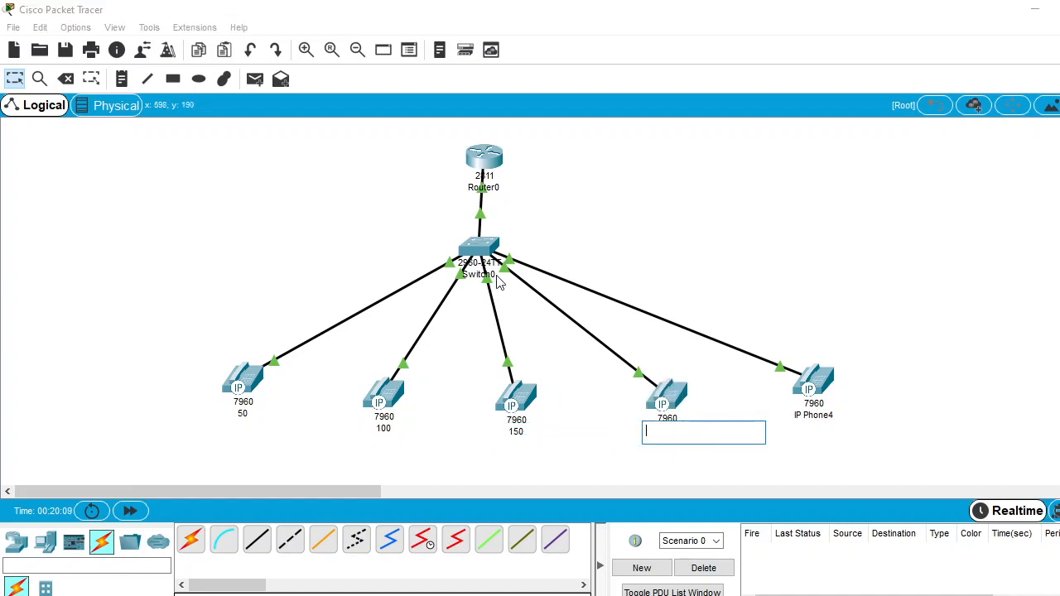
type("200")
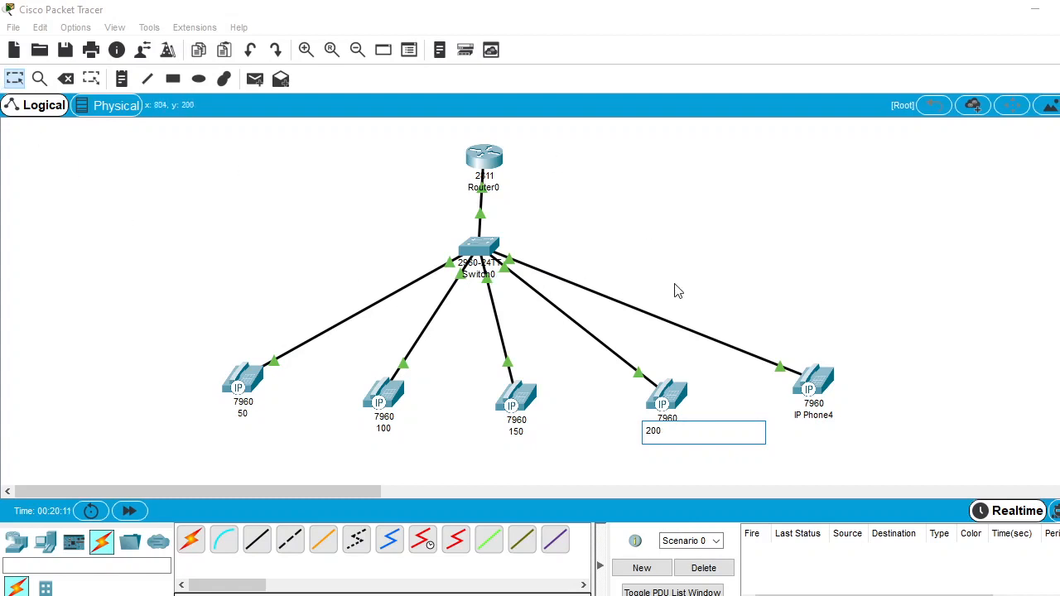
Rename the label of IP Phone4 in the topology as 250
left_click(813, 419)
left_click(812, 415)
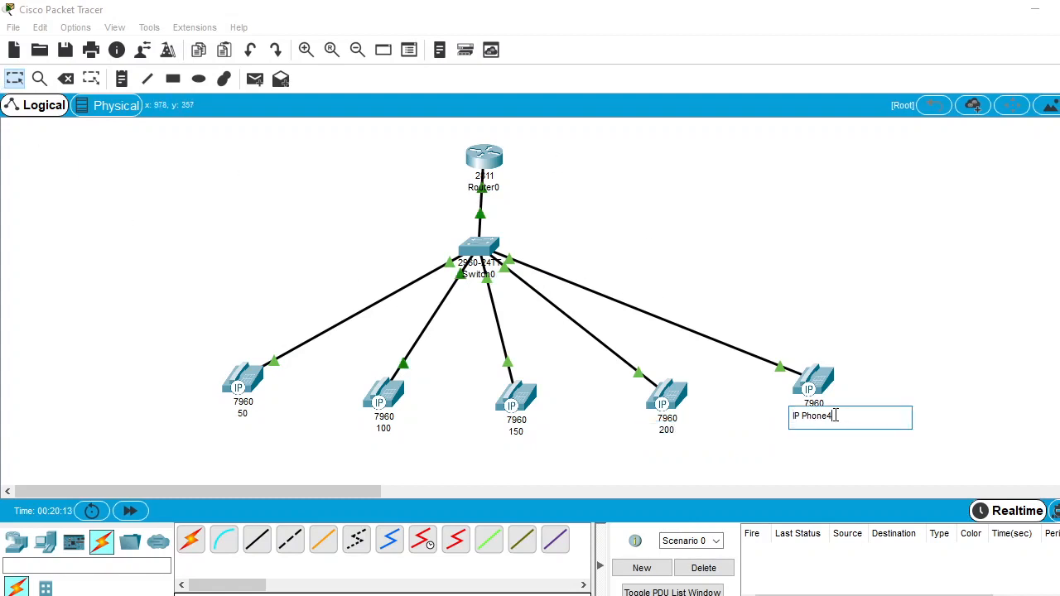
key("BackSpace")
key("BackSpace")
key("BackSpace")
key("BackSpace")
key("BackSpace")
key("BackSpace")
key("BackSpace")
key("BackSpace")
key("BackSpace")
type("250")
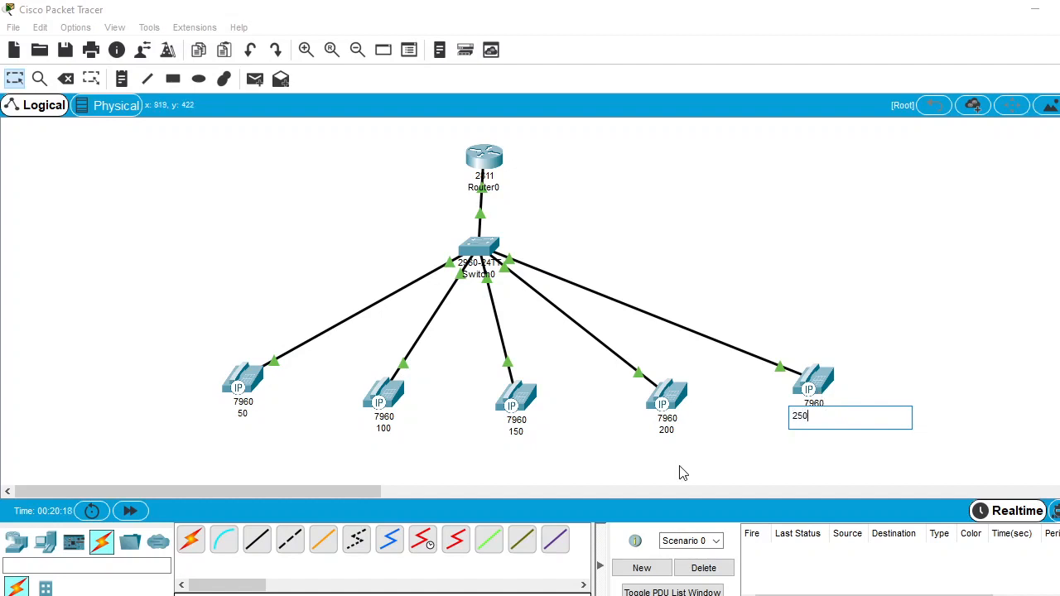
left_click(678, 472)
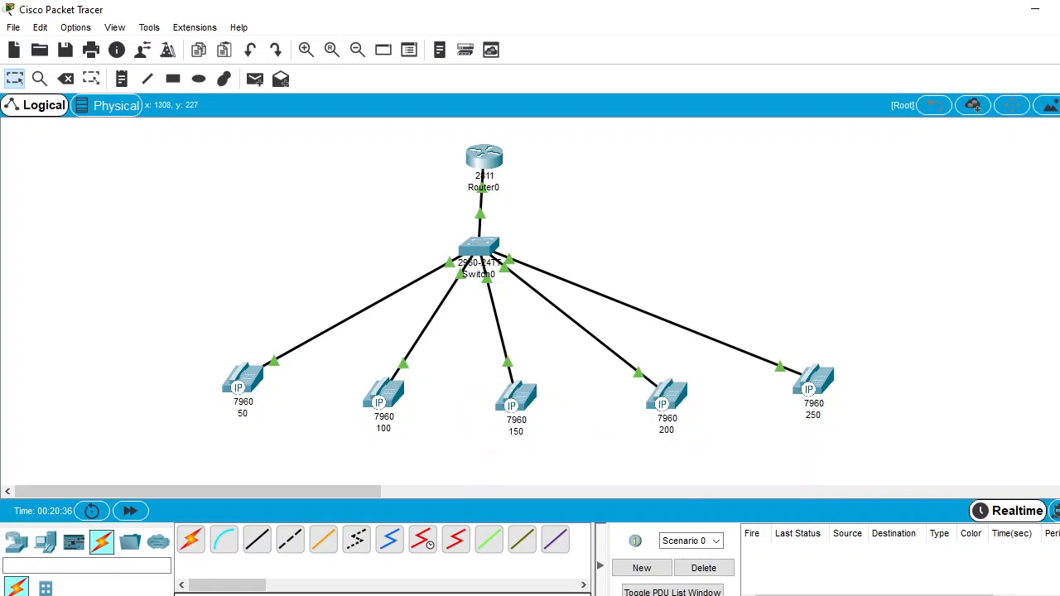
Open the graphical handset view of phone 50, widen its window to show the whole phone, and move it clear of phone 100
left_click(253, 382)
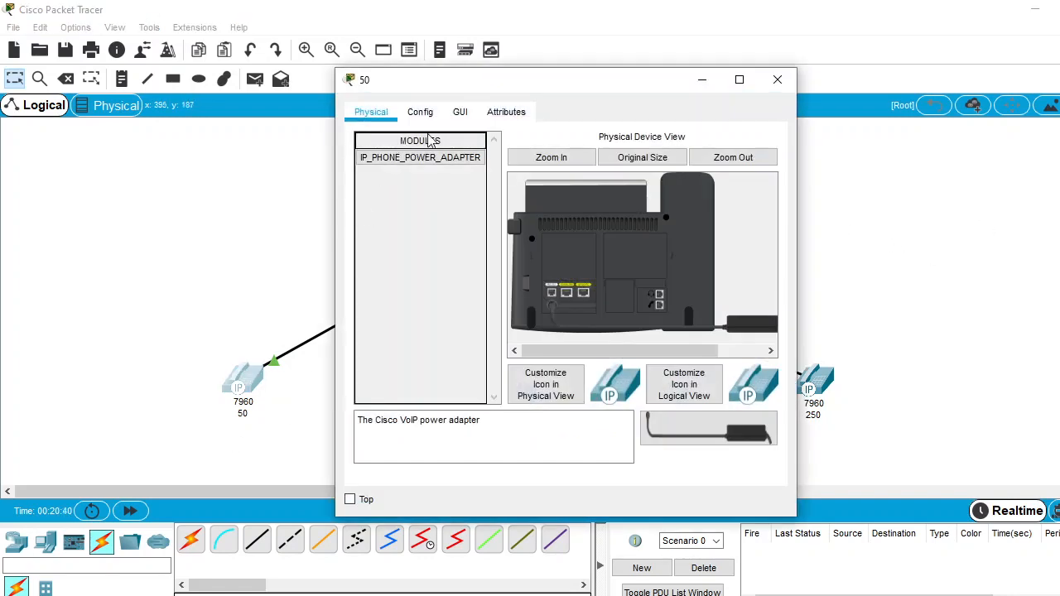
left_click(455, 116)
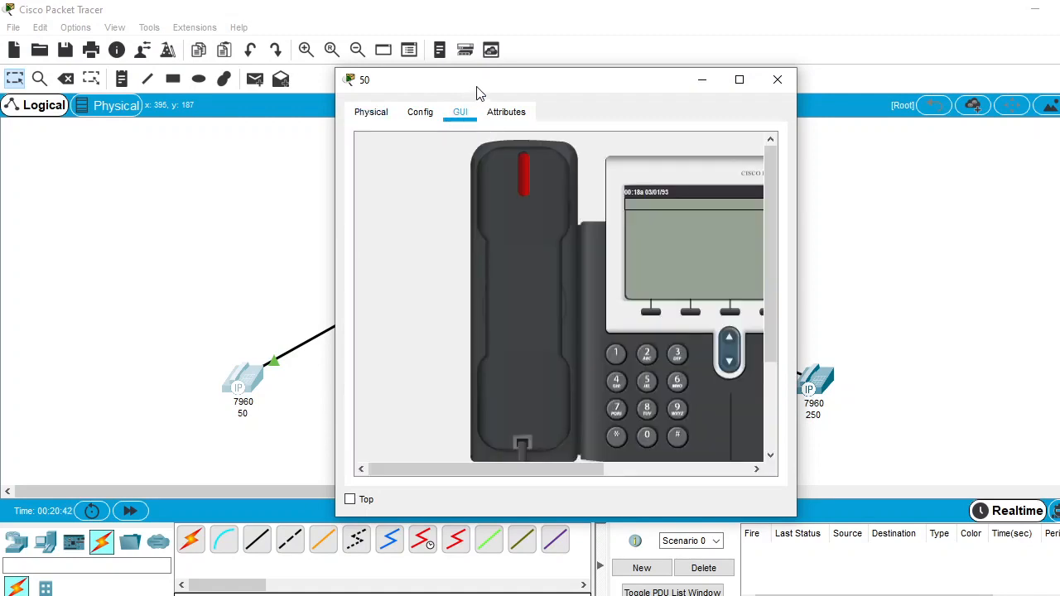
left_click_drag(518, 84, 296, 89)
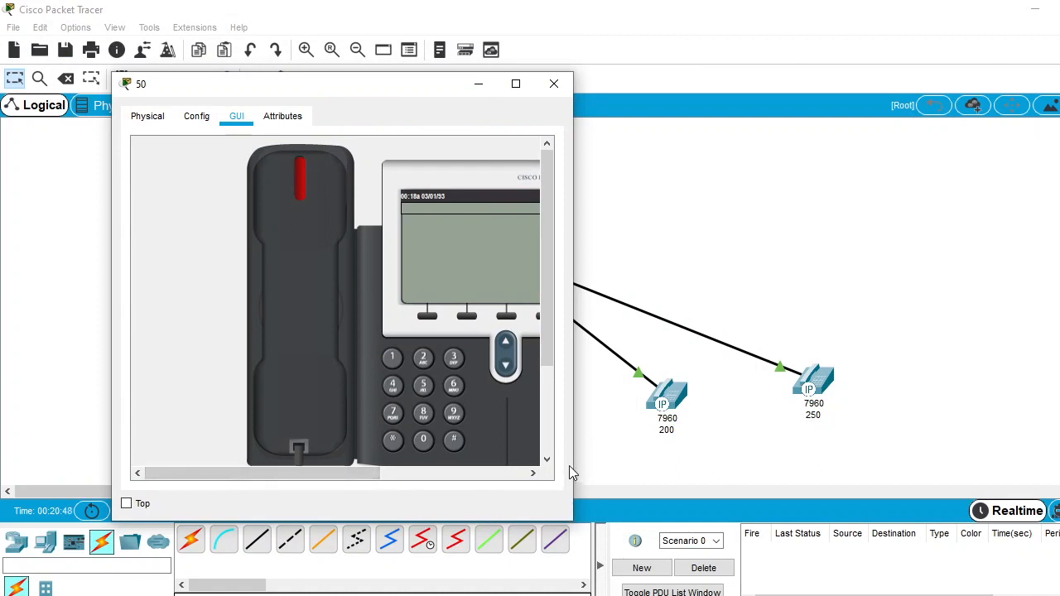
left_click_drag(572, 463, 714, 442)
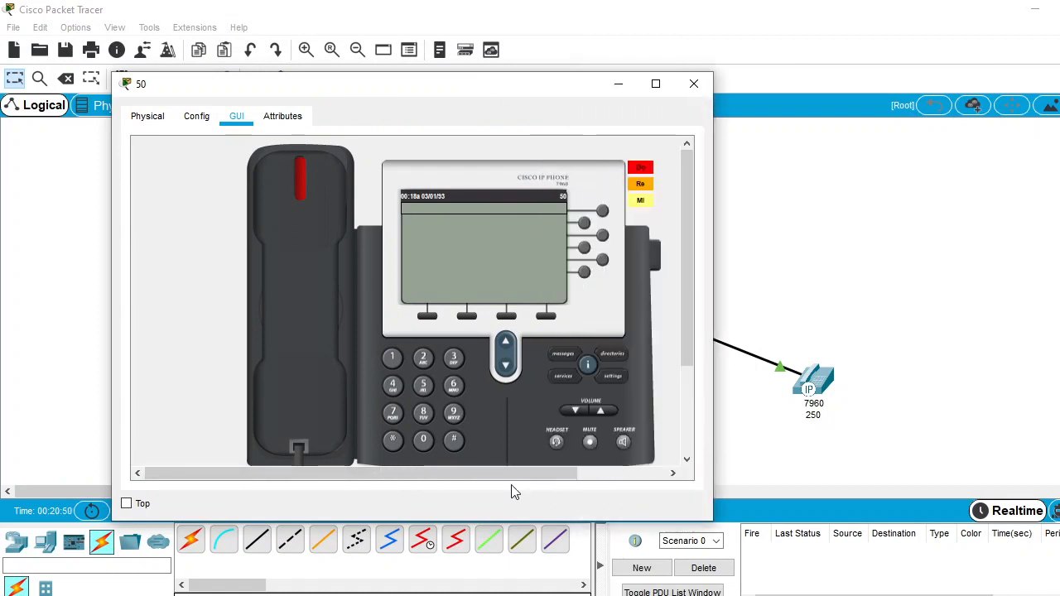
left_click_drag(467, 476, 513, 488)
left_click_drag(453, 102, 747, 88)
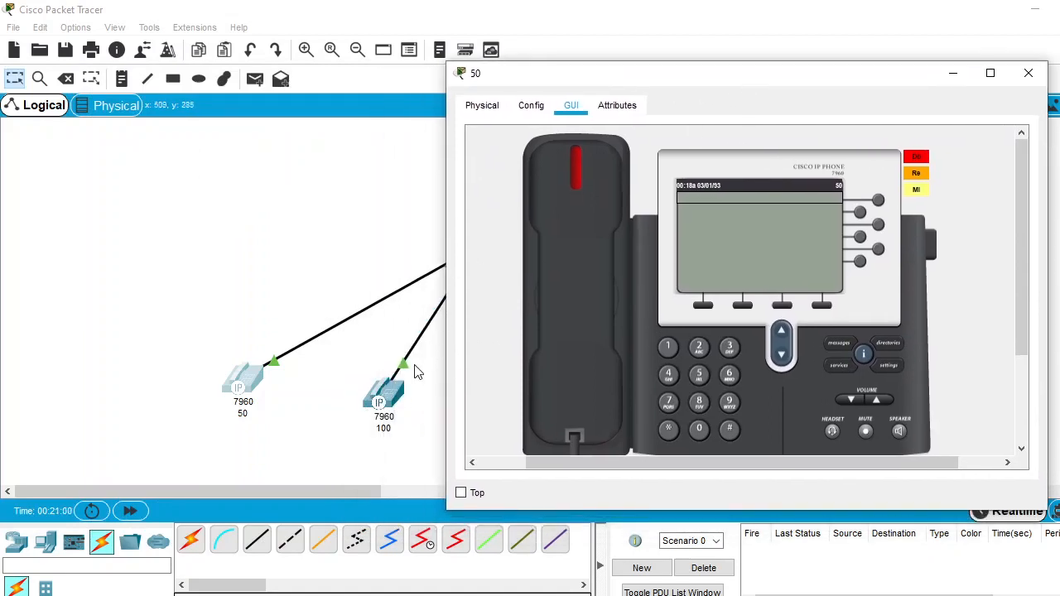
Open the graphical handset view of phone 100, widen its window to show the whole phone, and move it aside
left_click(389, 395)
left_click(389, 395)
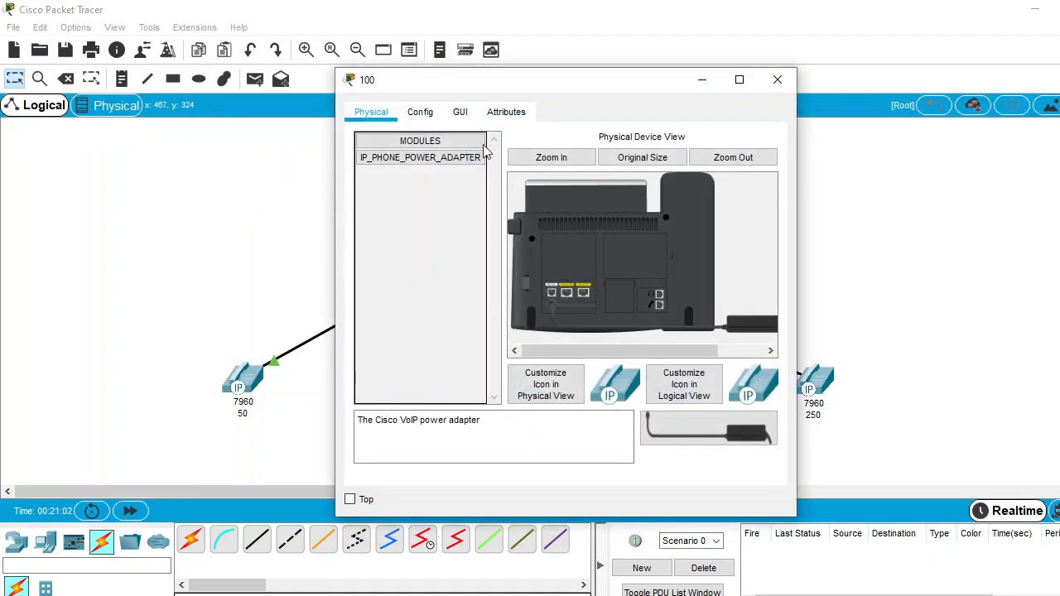
left_click(464, 113)
left_click_drag(590, 473, 650, 472)
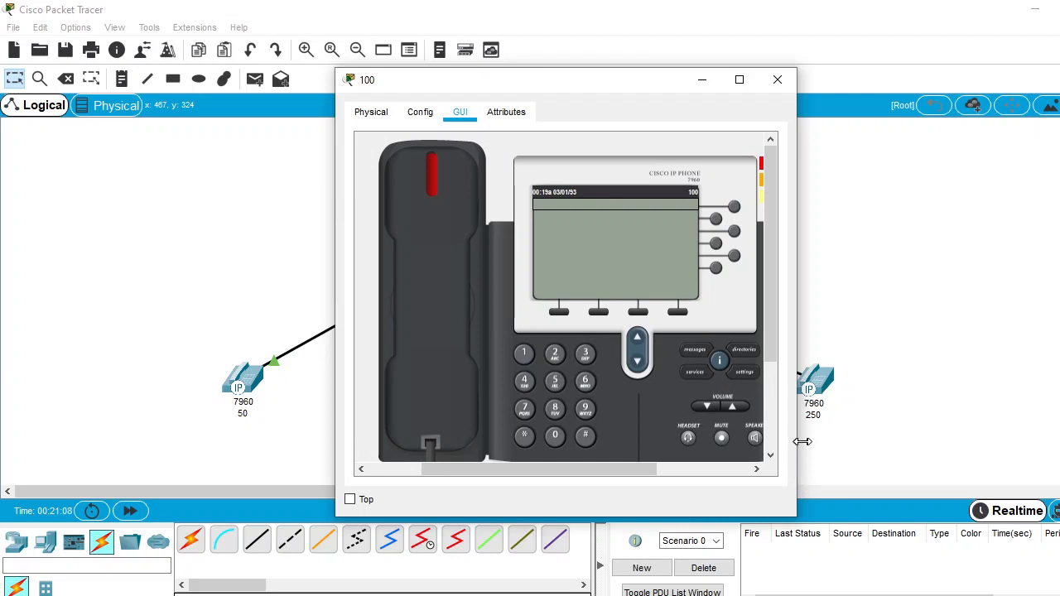
left_click_drag(802, 441, 880, 439)
left_click_drag(673, 89, 830, 70)
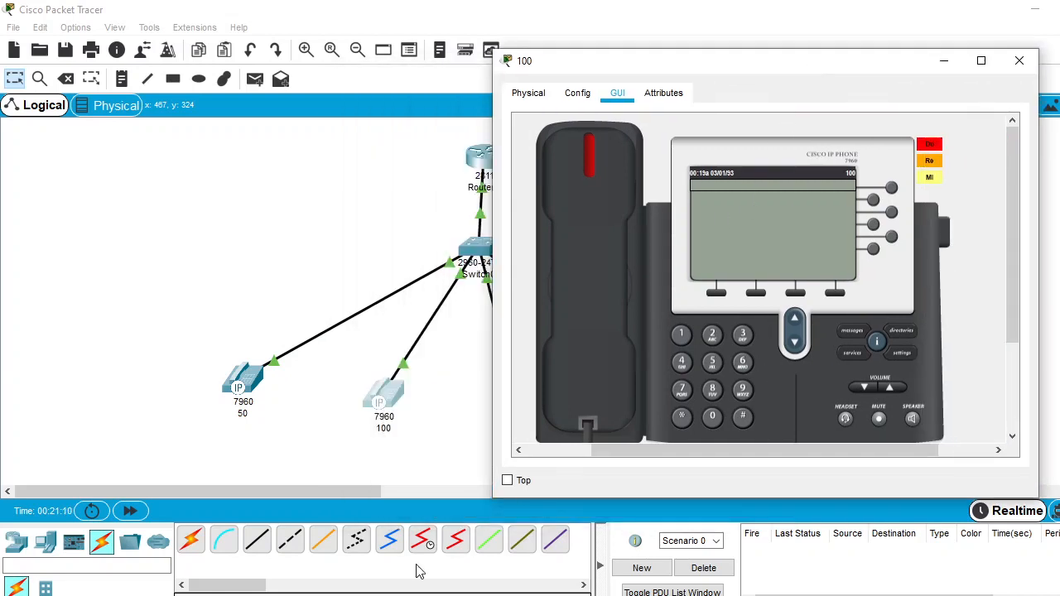
Bring phone 50's handset view forward and arrange it side by side with phone 100's view
mouse_move(319, 592)
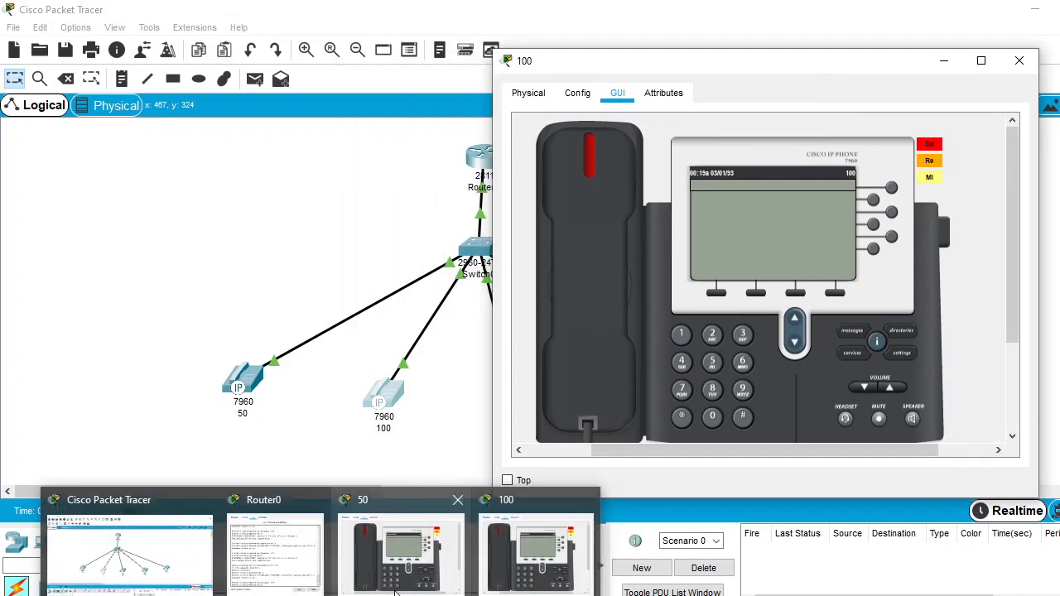
left_click(381, 556)
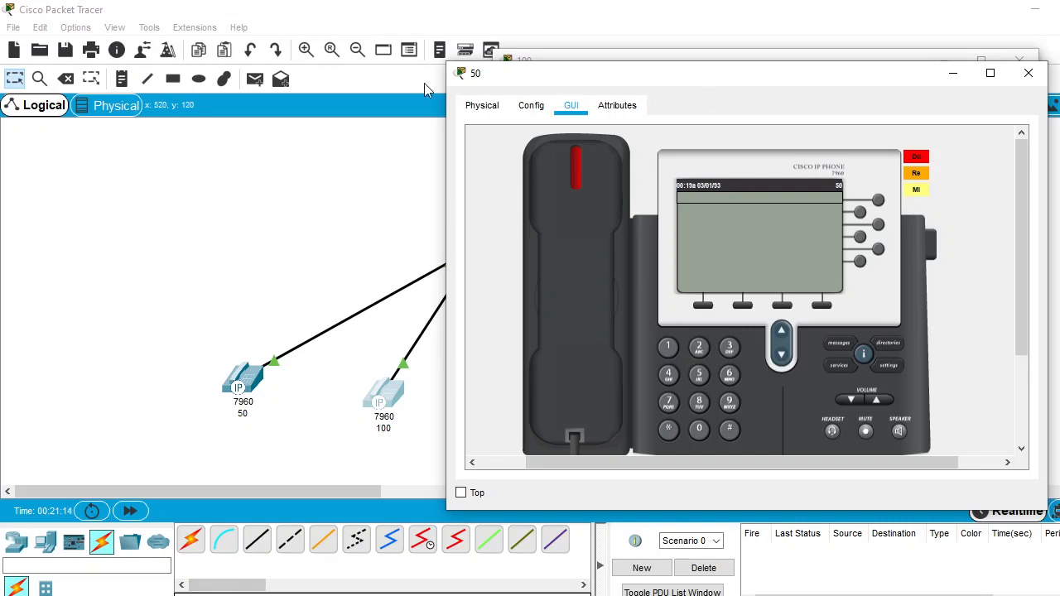
left_click_drag(743, 87, 258, 90)
left_click_drag(790, 77, 875, 91)
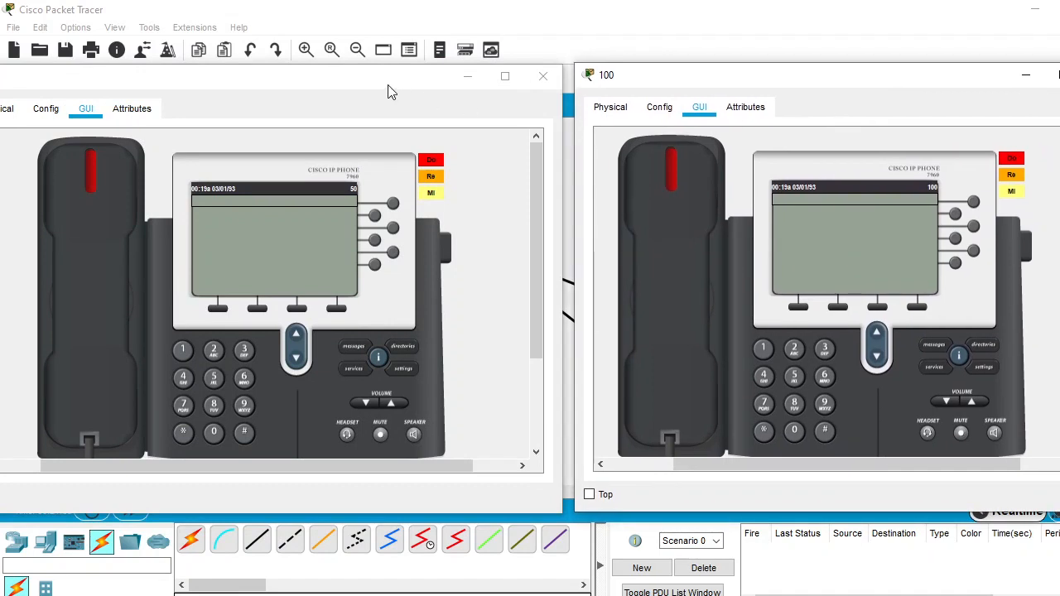
left_click_drag(379, 85, 387, 84)
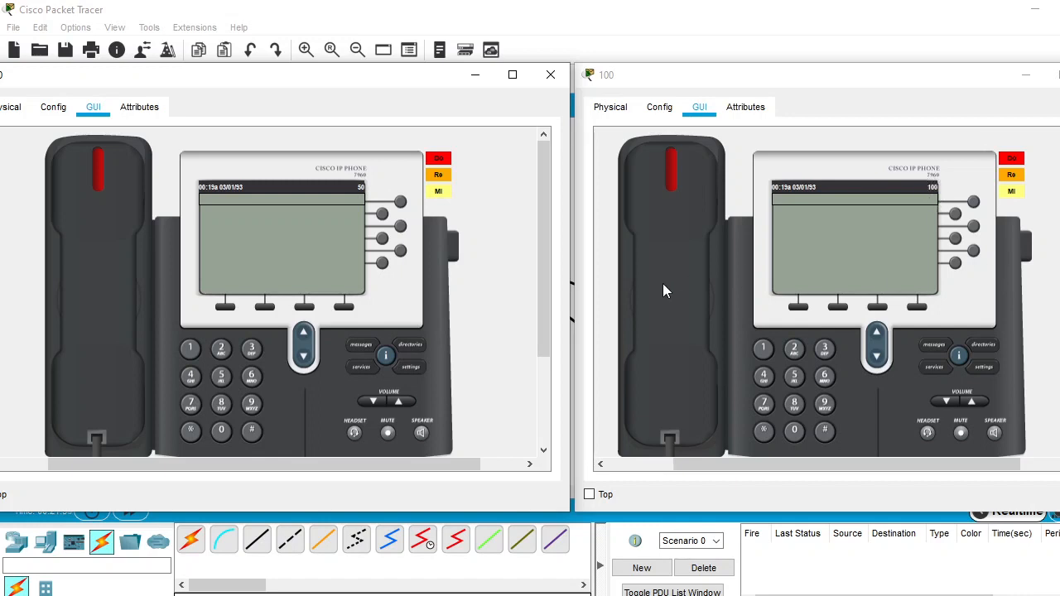
Lift the handset of phone 50 and dial 100
left_click(91, 308)
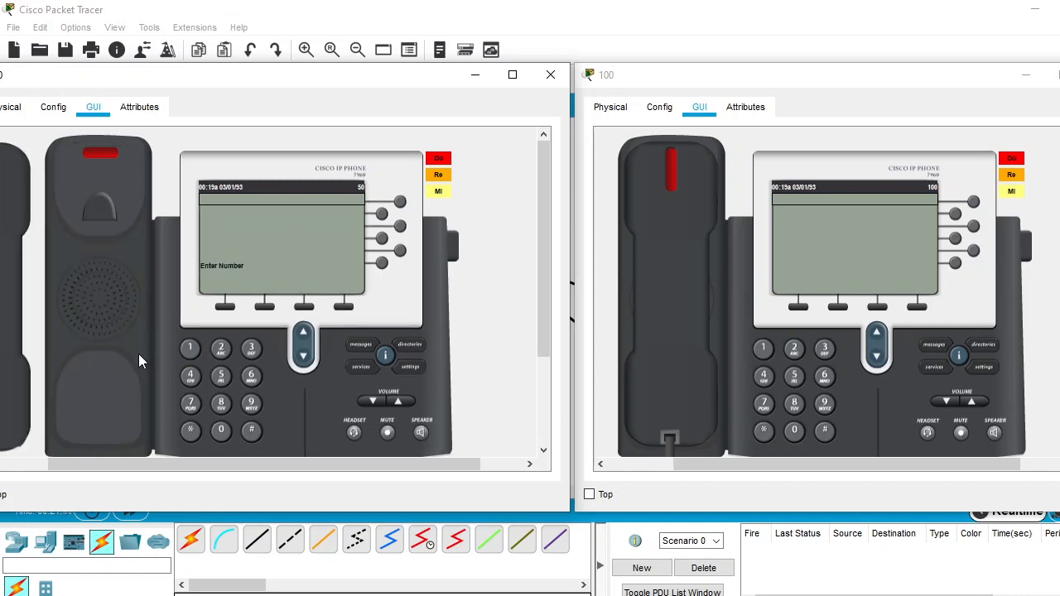
left_click(191, 348)
left_click(220, 431)
left_click(221, 430)
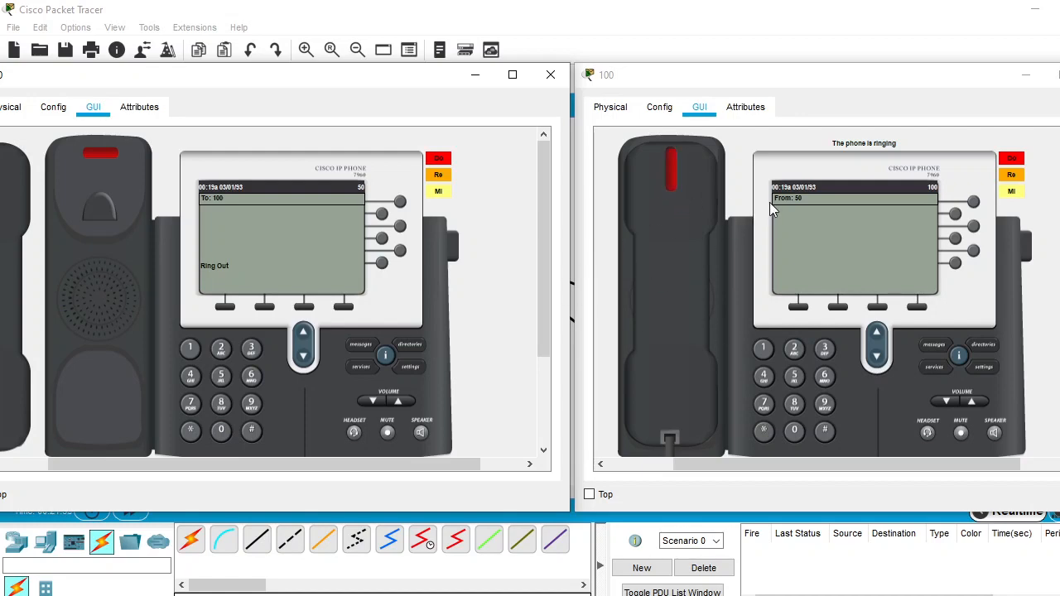
Answer the call on phone 100, hang up both handsets, and close phone 100's window
left_click(677, 270)
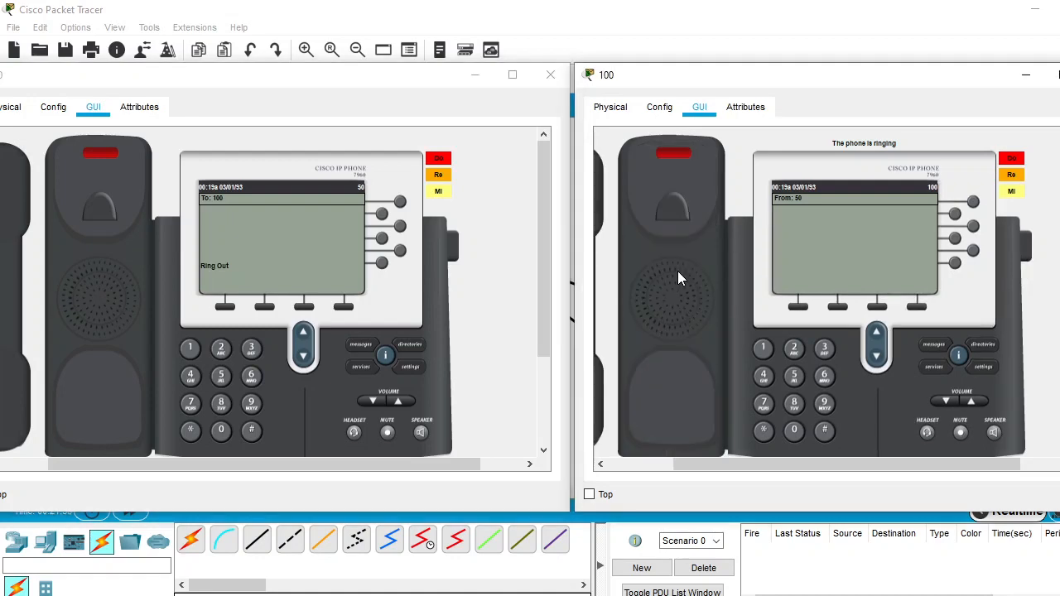
left_click(600, 398)
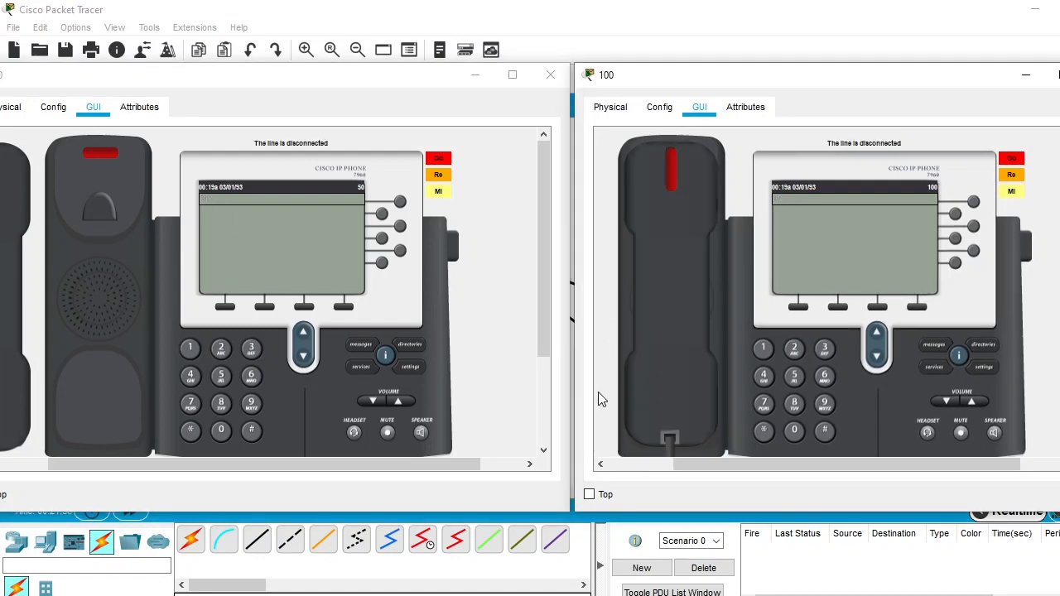
left_click(7, 401)
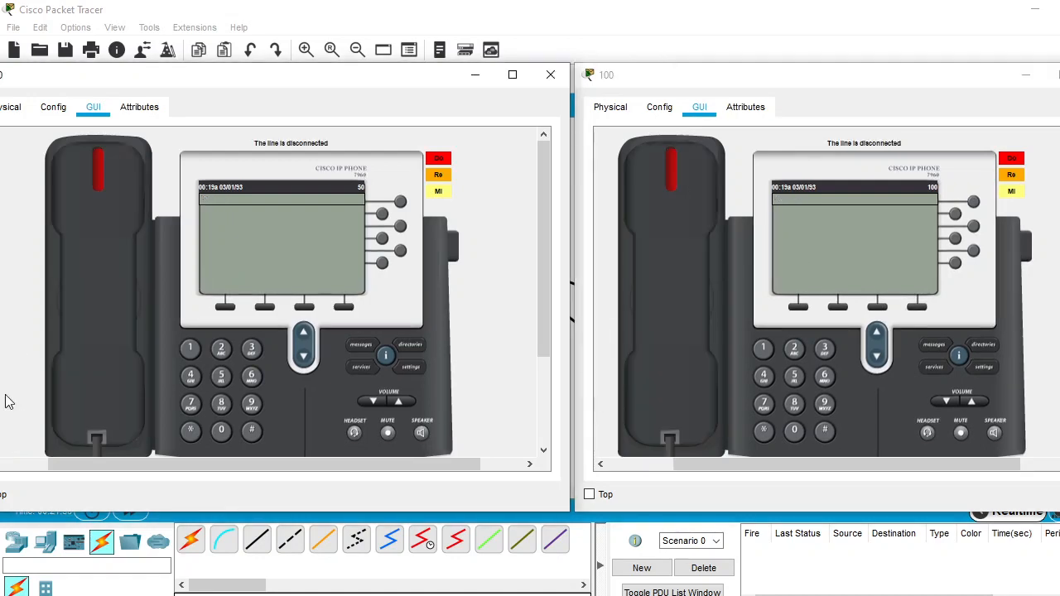
left_click(1059, 74)
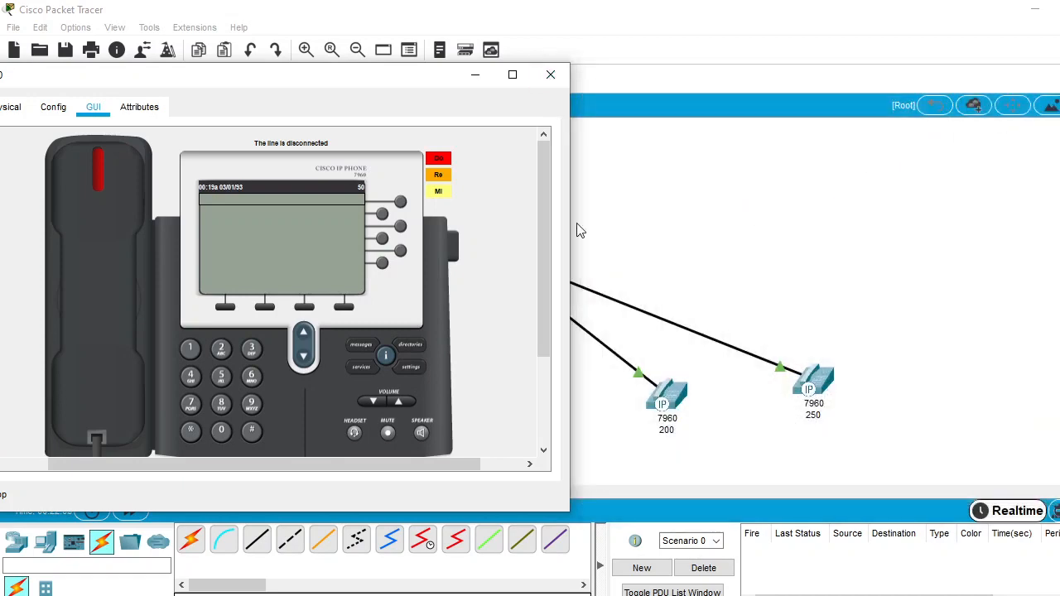
Narrow phone 50's window to uncover phone 150 in the topology, minimise the router window, and bring phone 50 back into view
left_click_drag(572, 143, 445, 161)
left_click(480, 160)
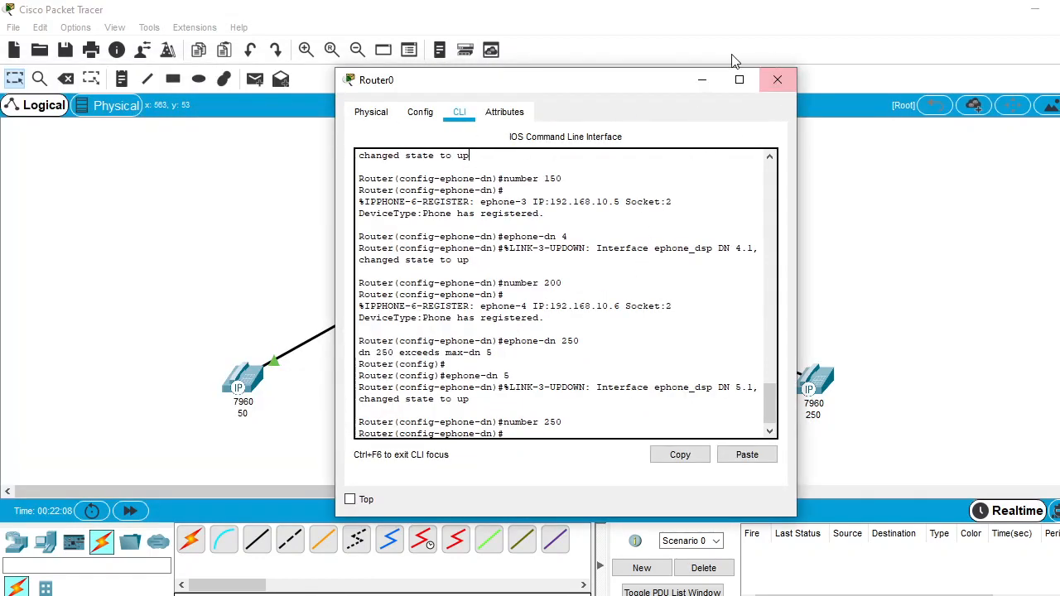
left_click(702, 80)
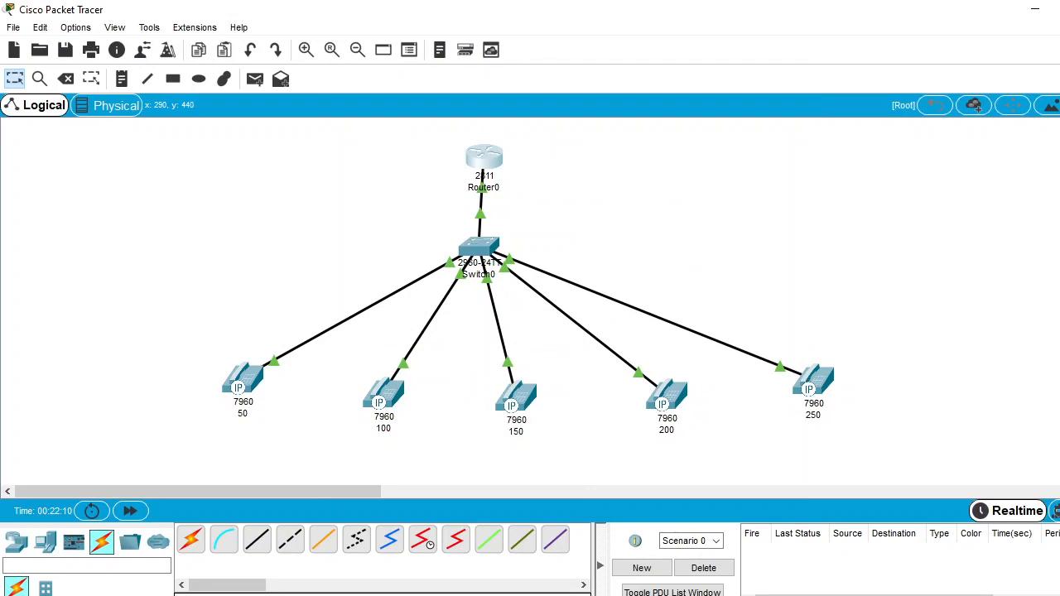
mouse_move(317, 595)
left_click(424, 574)
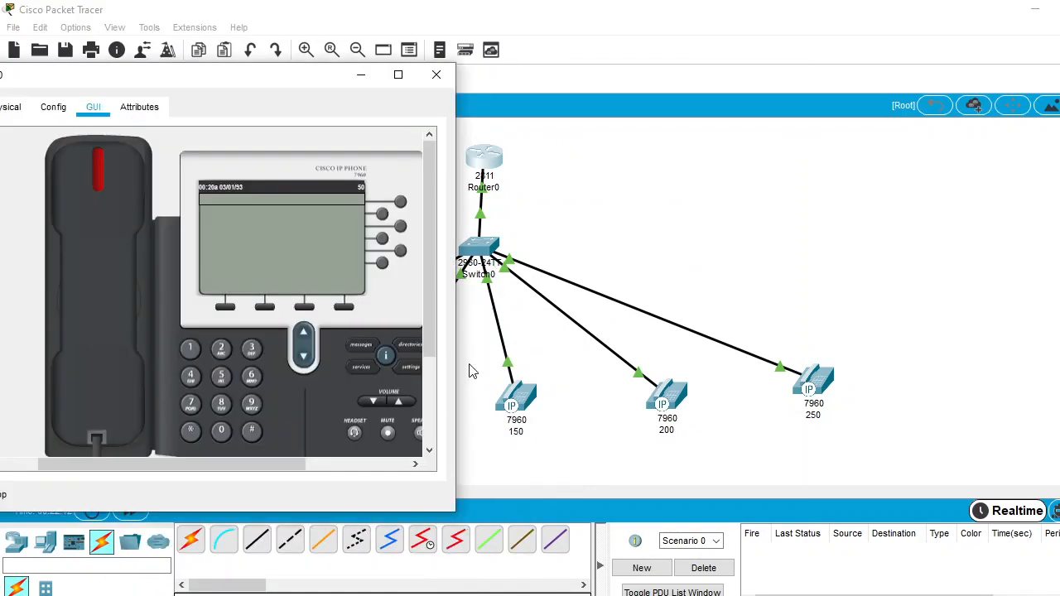
Open the graphical handset view of phone 150, widen its window, and place it beside phone 50's view
left_click(515, 396)
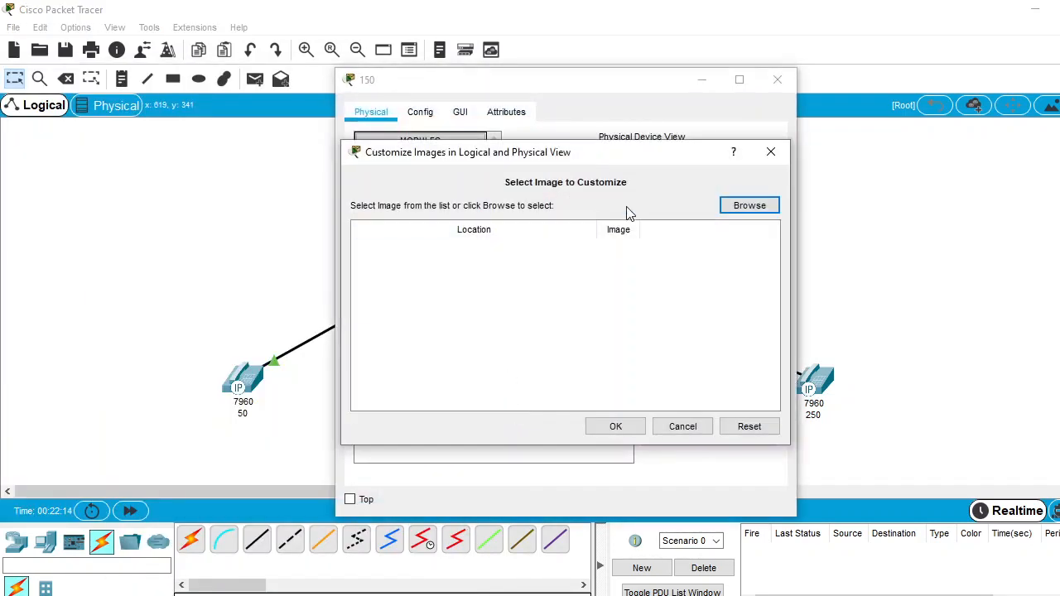
left_click(769, 152)
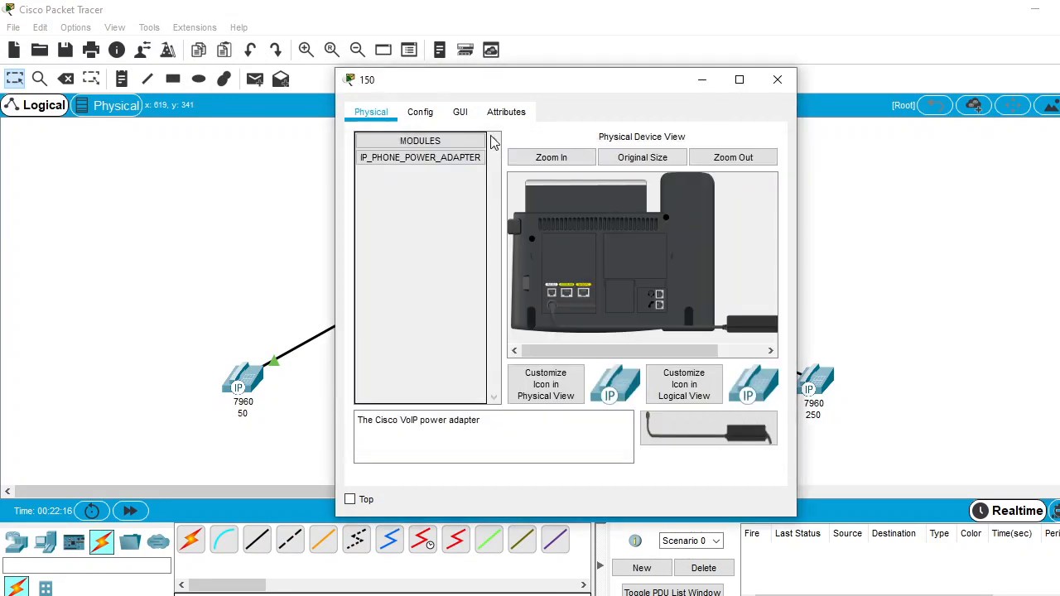
left_click(468, 117)
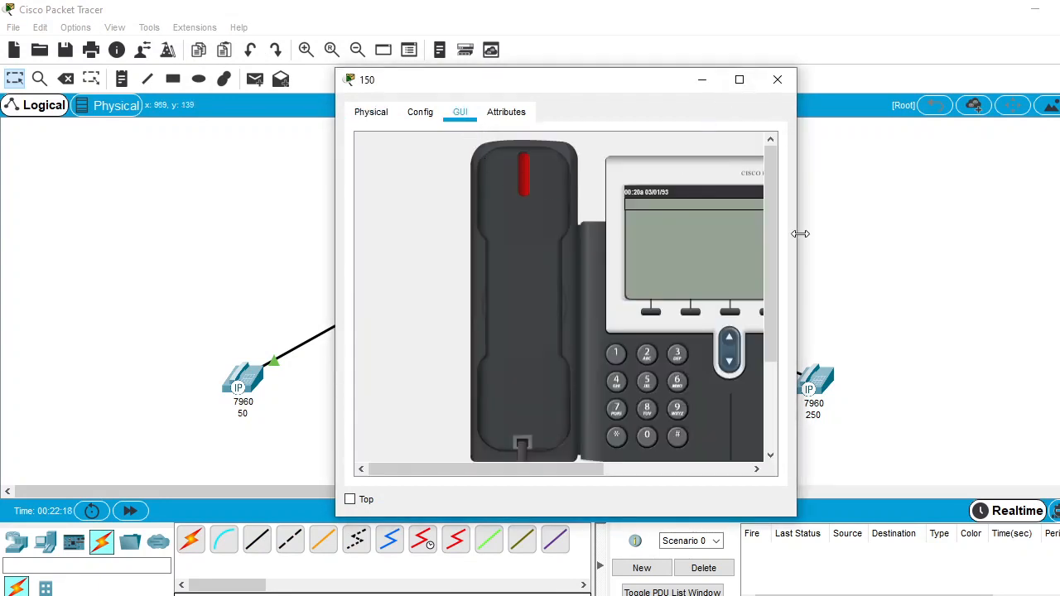
left_click_drag(799, 234, 898, 223)
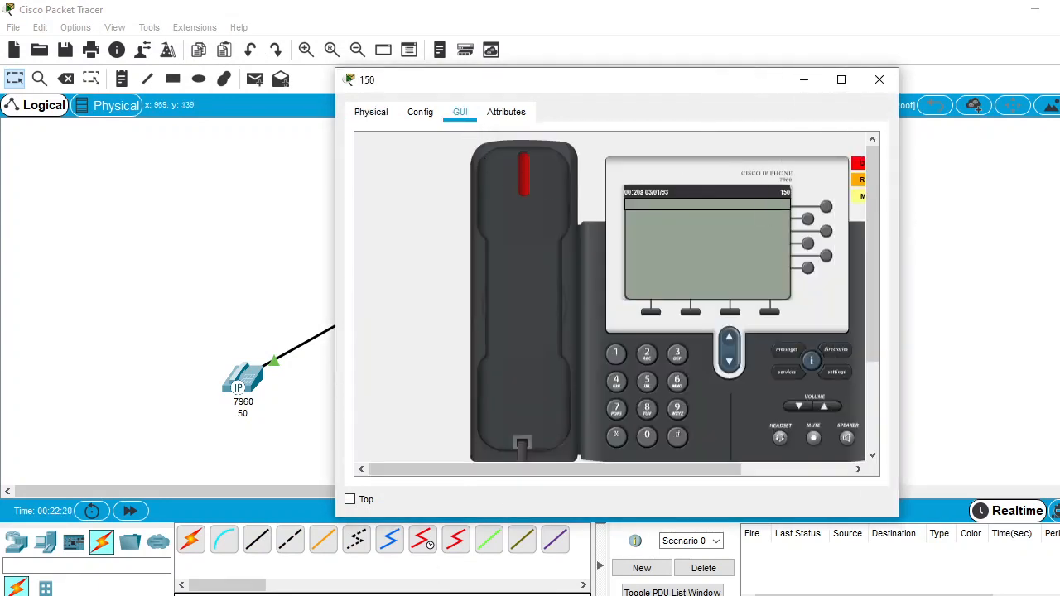
left_click(401, 570)
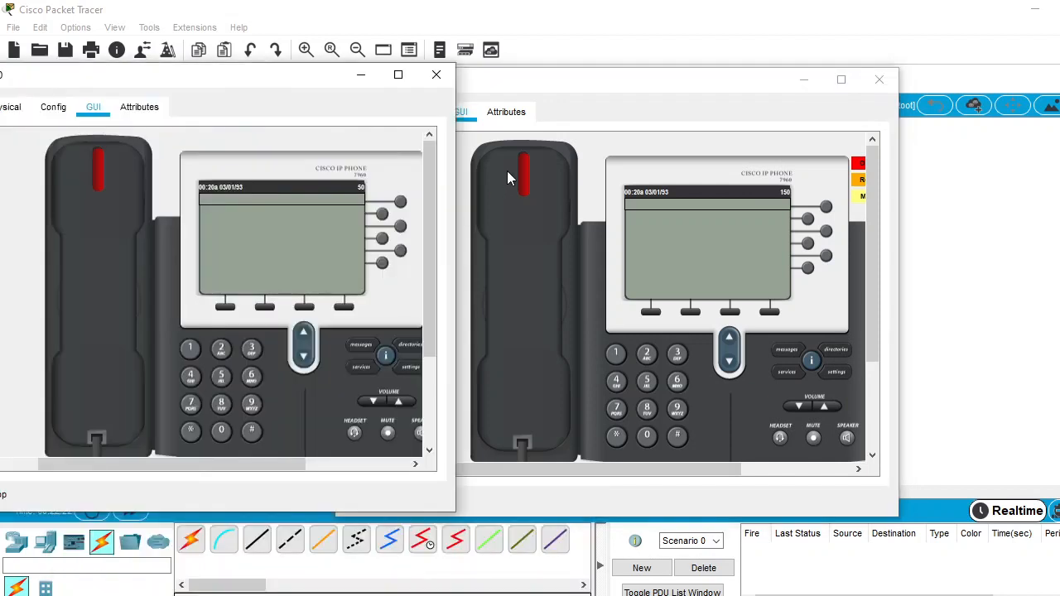
left_click_drag(672, 86, 852, 77)
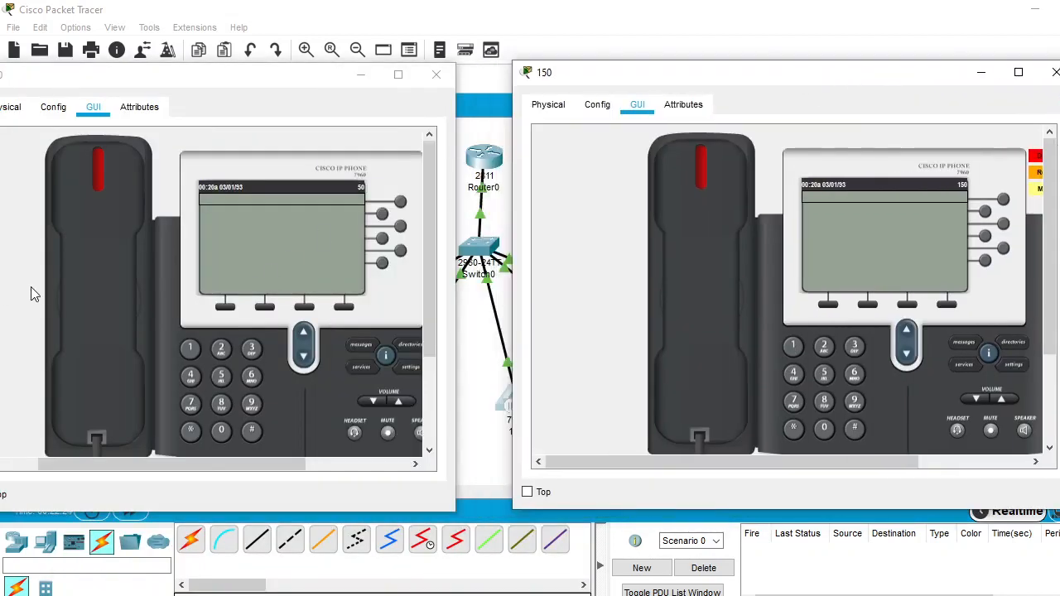
Lift the handset of phone 150 and dial 50
left_click(719, 300)
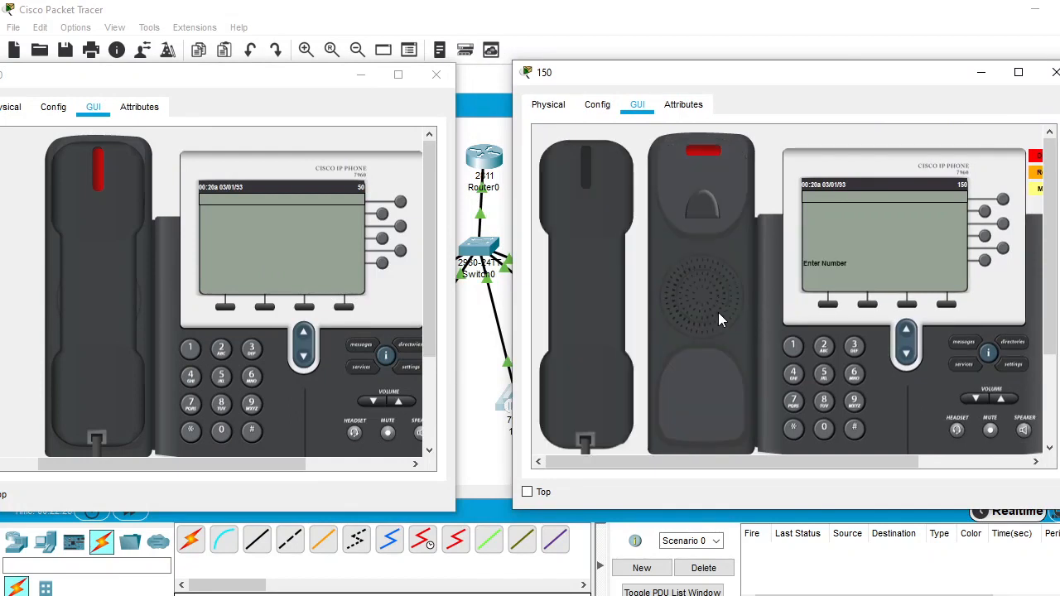
left_click(818, 374)
left_click(825, 428)
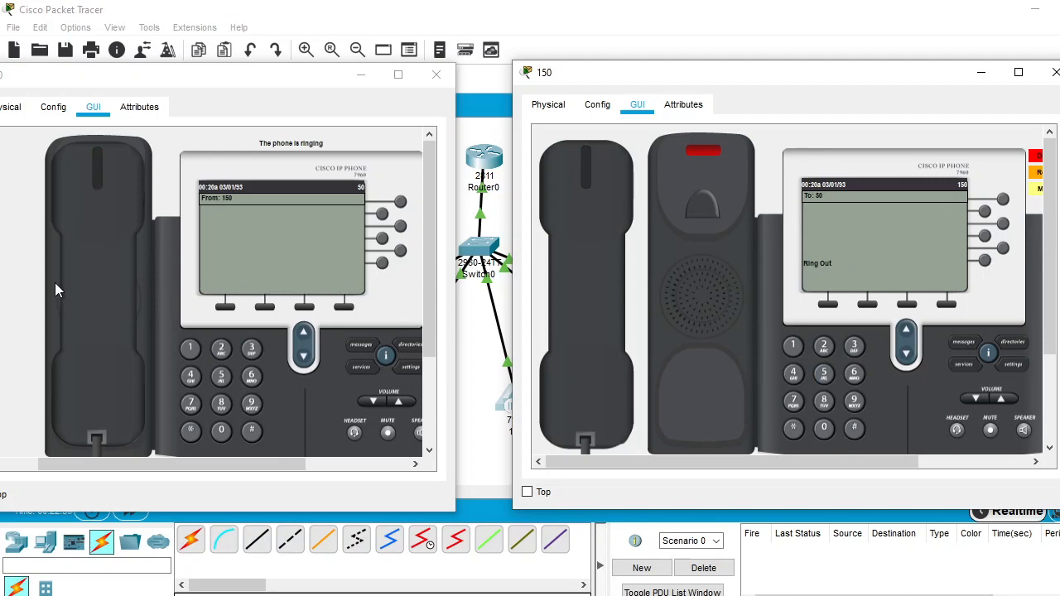
Answer the call on phone 50, hang up both handsets, and close the windows of phones 150 and 50
left_click(108, 311)
left_click(22, 376)
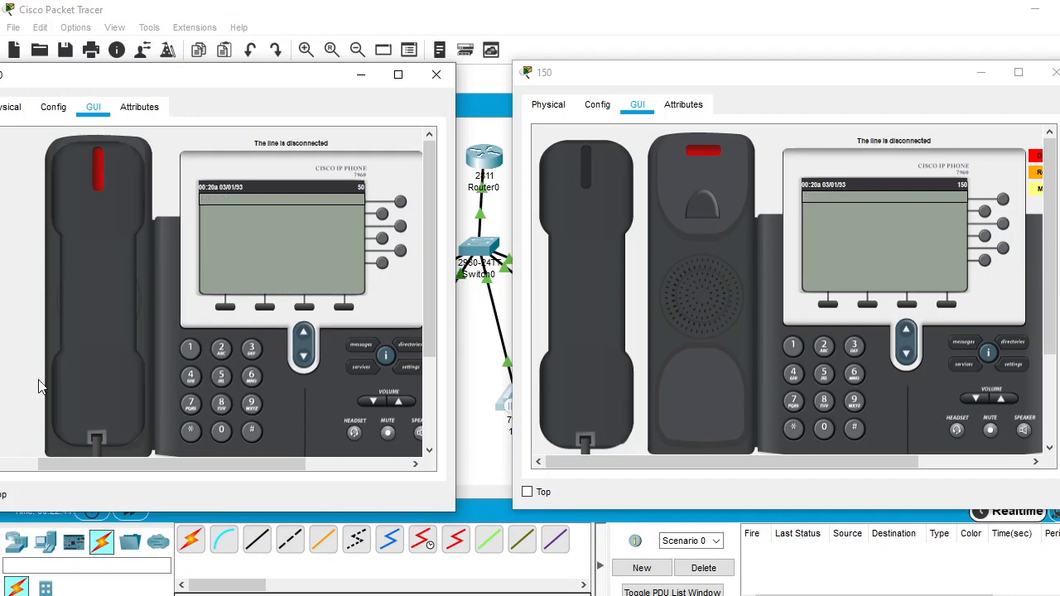
left_click(621, 364)
left_click(1053, 73)
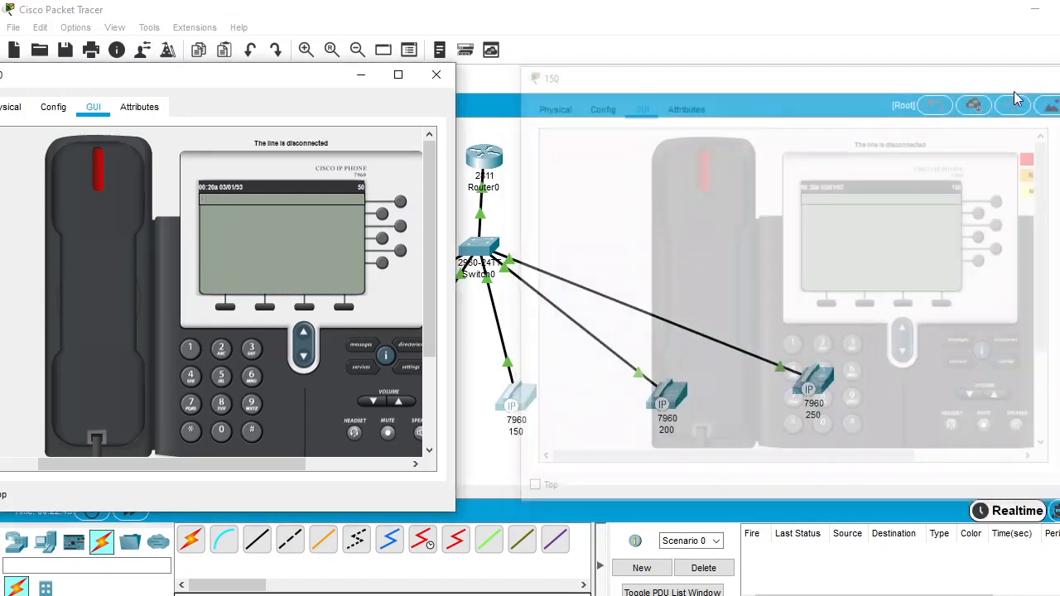
left_click(437, 74)
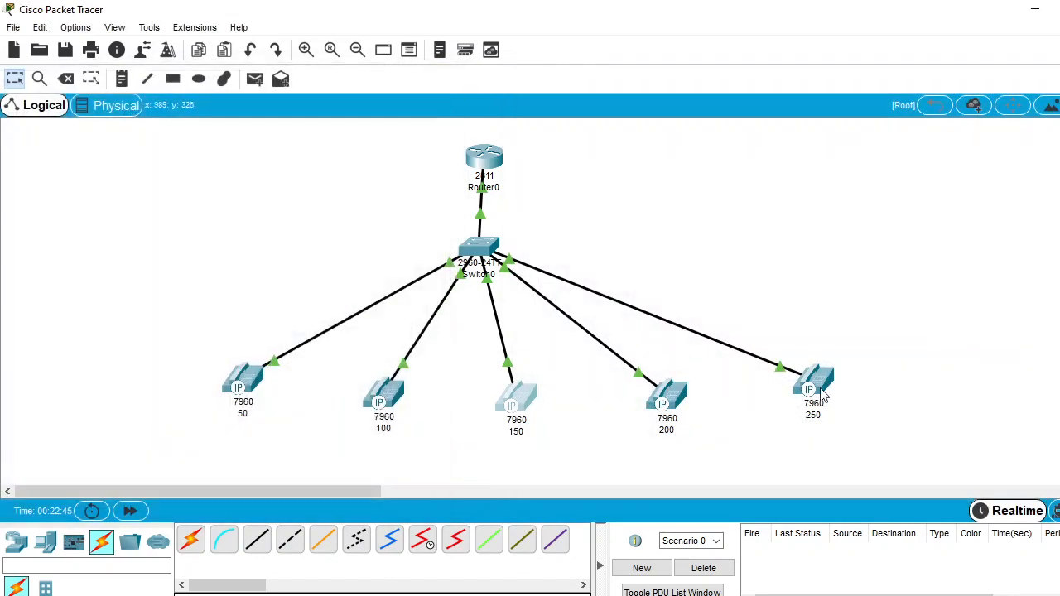
Open the graphical handset view of phone 200 and widen its window to show the whole phone
mouse_move(819, 396)
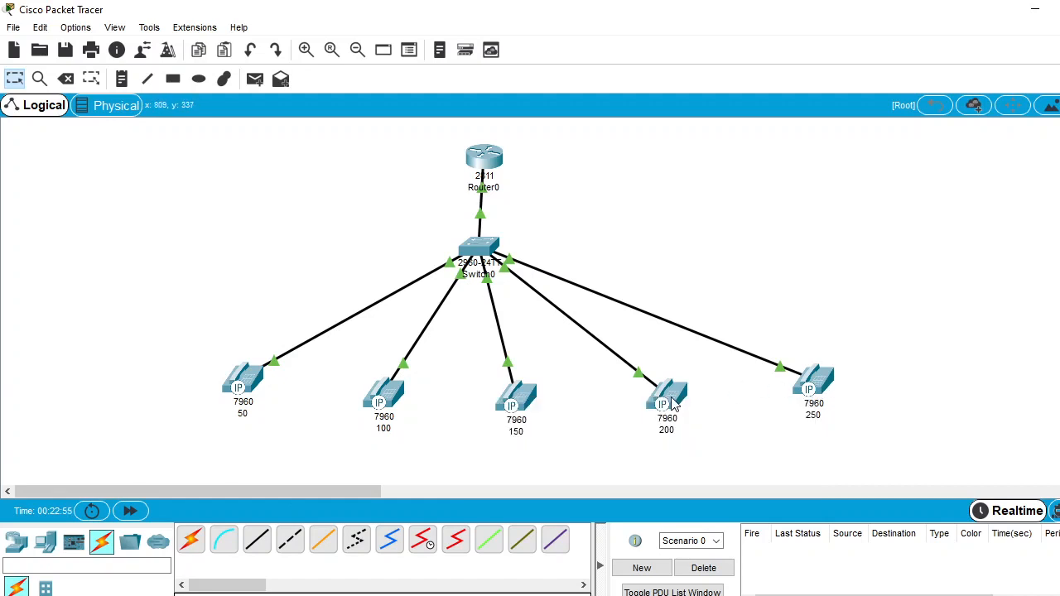
mouse_move(661, 401)
left_click(679, 399)
left_click(679, 396)
left_click(766, 153)
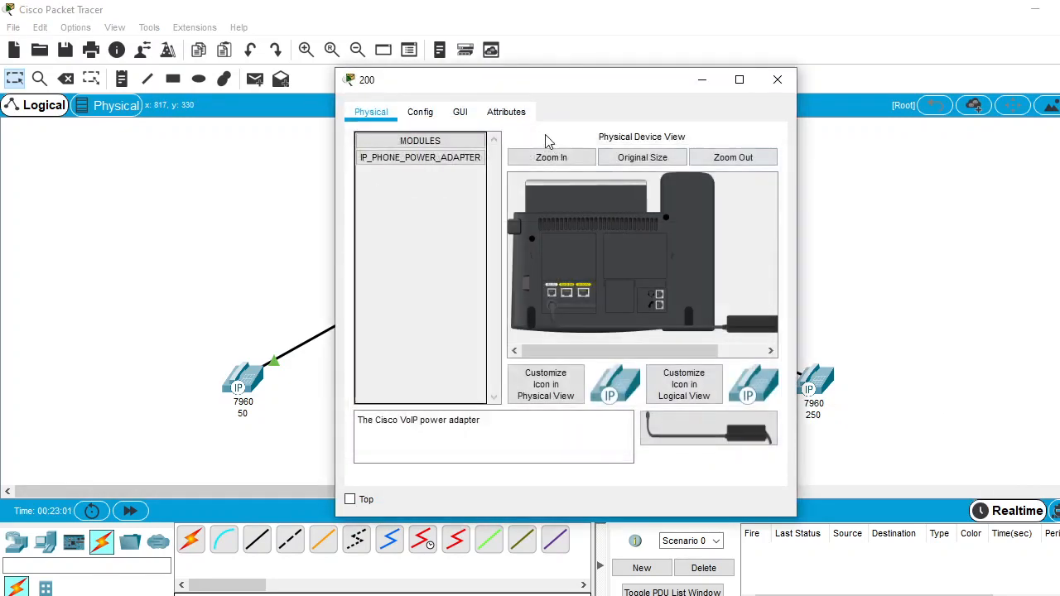
left_click(460, 111)
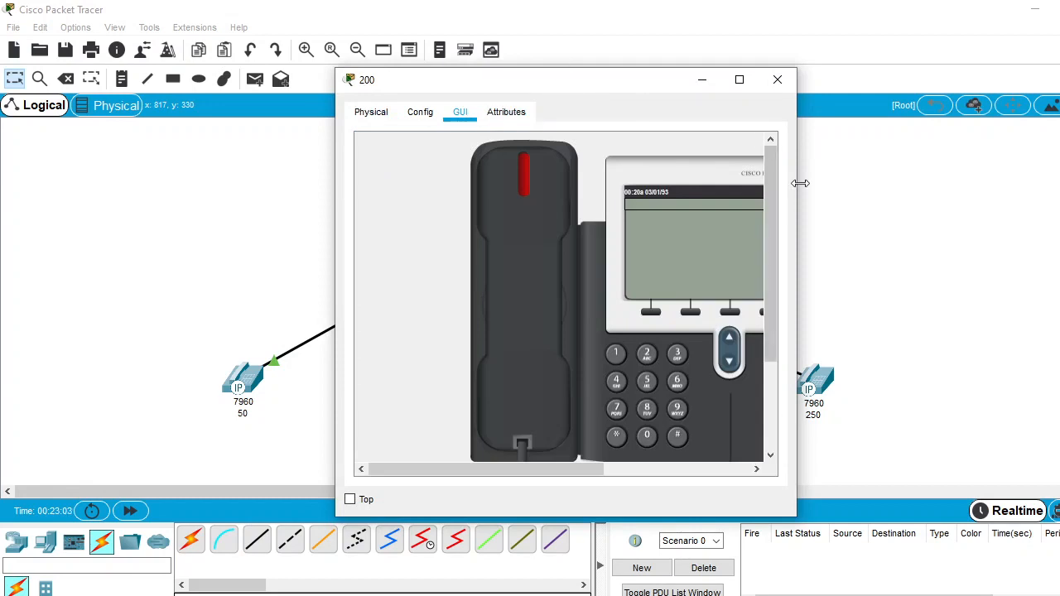
left_click_drag(800, 183, 942, 184)
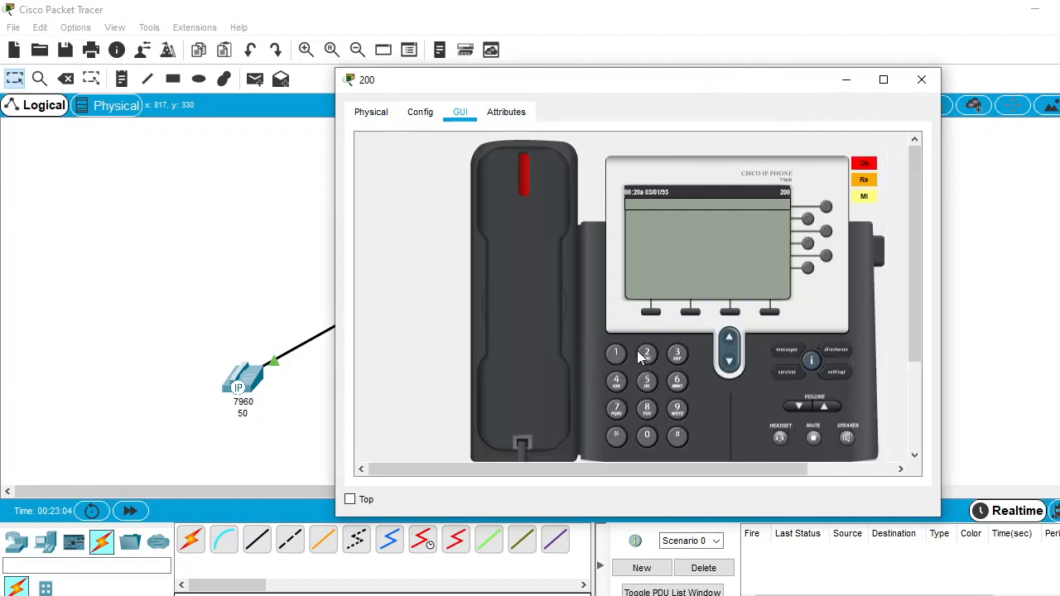
Try to call 250 from phone 200, move its window clear of phone 250, and hang up
left_click(514, 319)
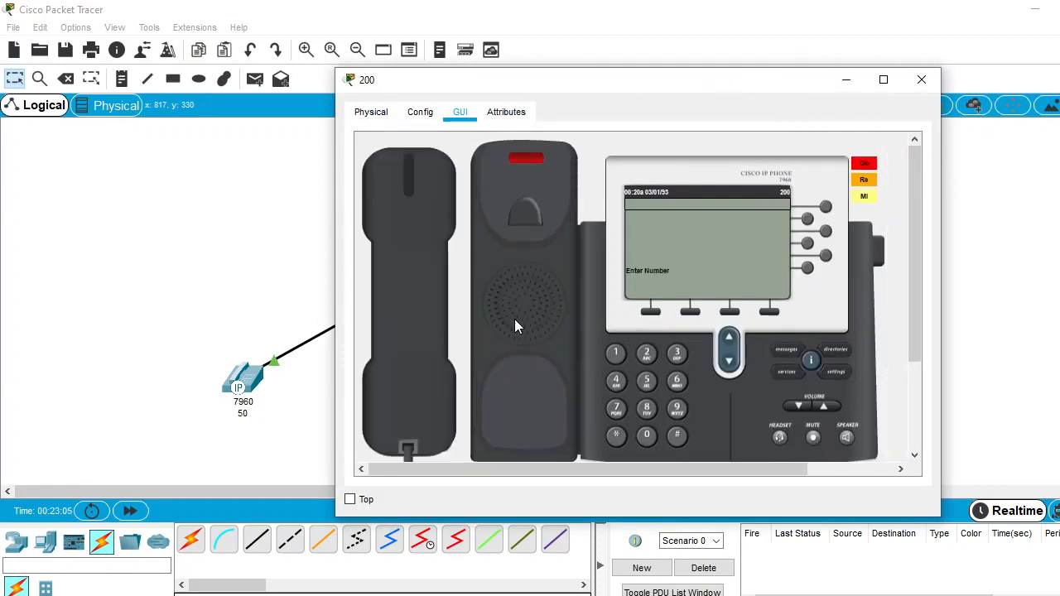
left_click(645, 355)
left_click(647, 383)
left_click(648, 435)
left_click_drag(643, 80, 386, 70)
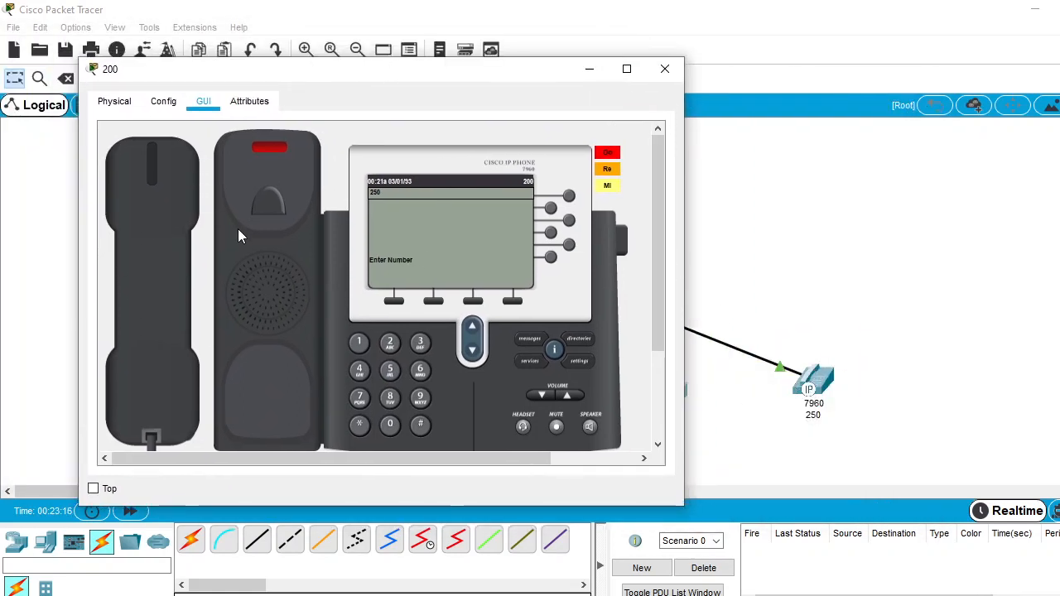
left_click(172, 267)
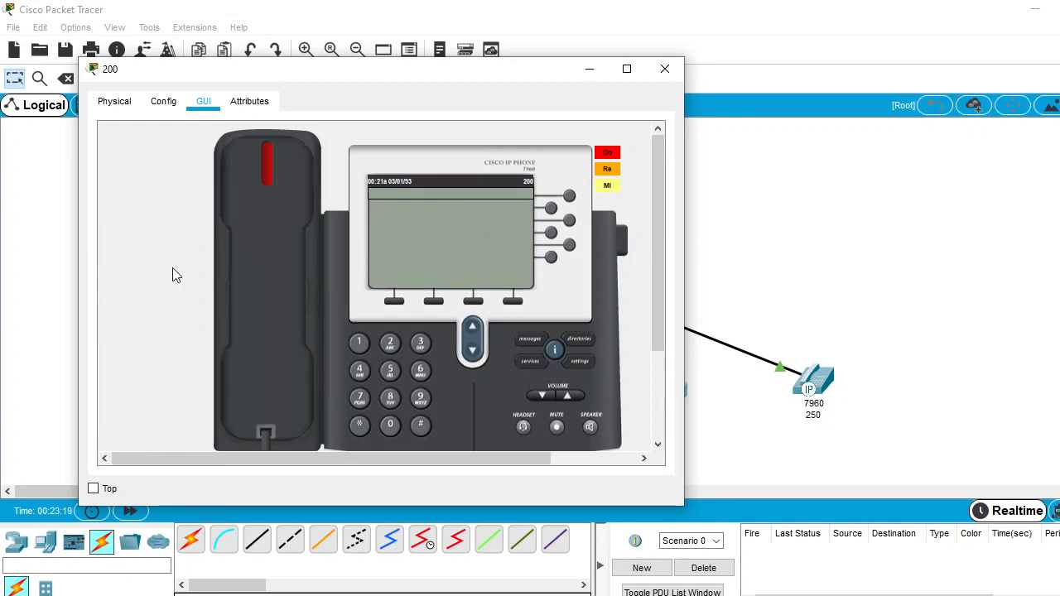
Lift the handset of phone 200, dial 100, and move the window clear of phone 100 in the topology
left_click(258, 290)
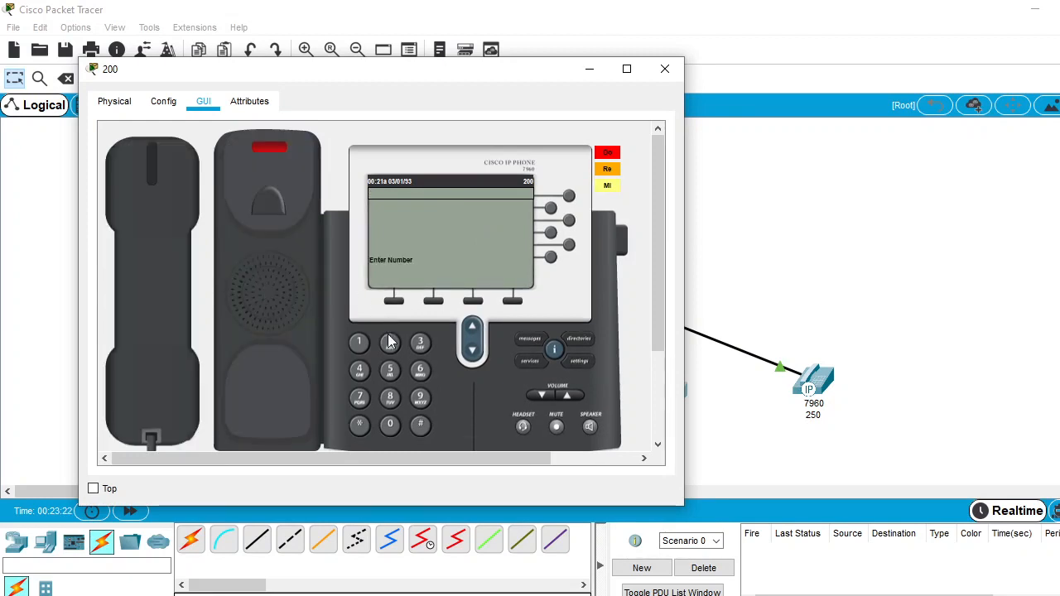
left_click(360, 344)
left_click(390, 425)
left_click(390, 426)
left_click_drag(456, 77, 882, 56)
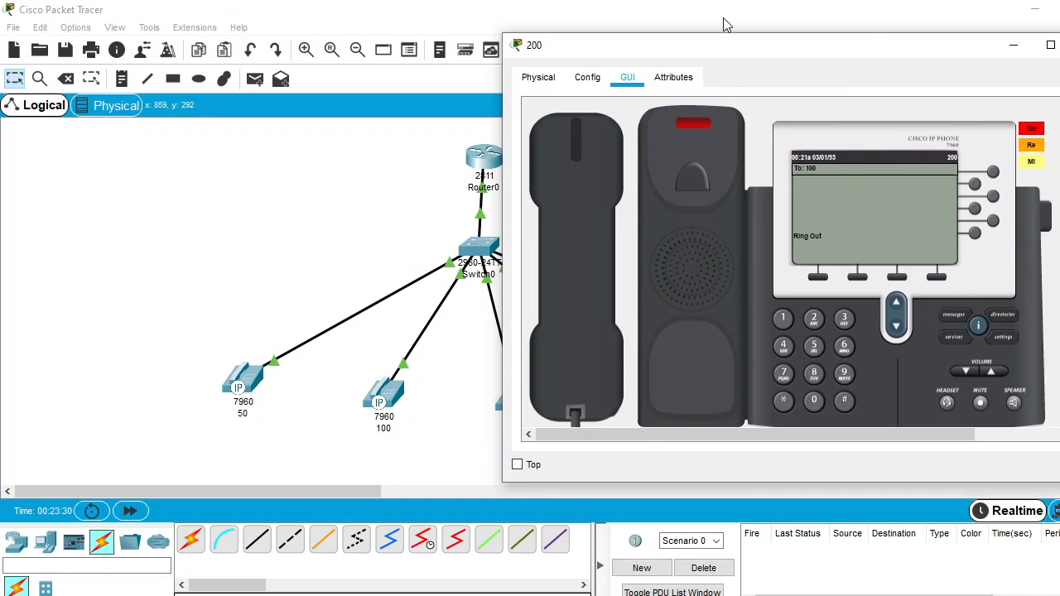
Open phone 100's handset view to check the incoming call and arrange it beside phone 200's view
left_click(396, 400)
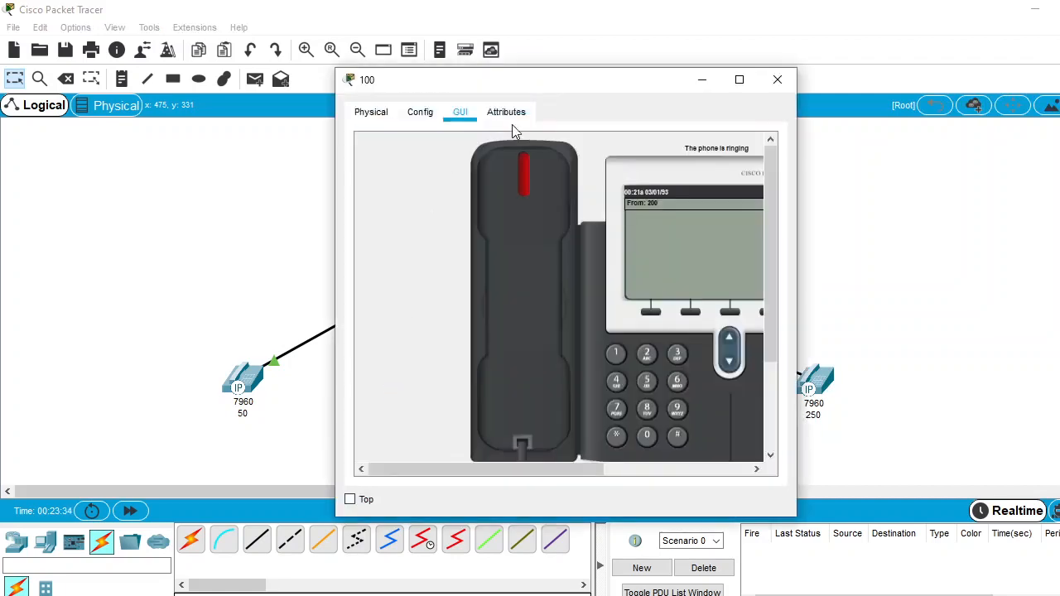
left_click_drag(563, 80, 305, 84)
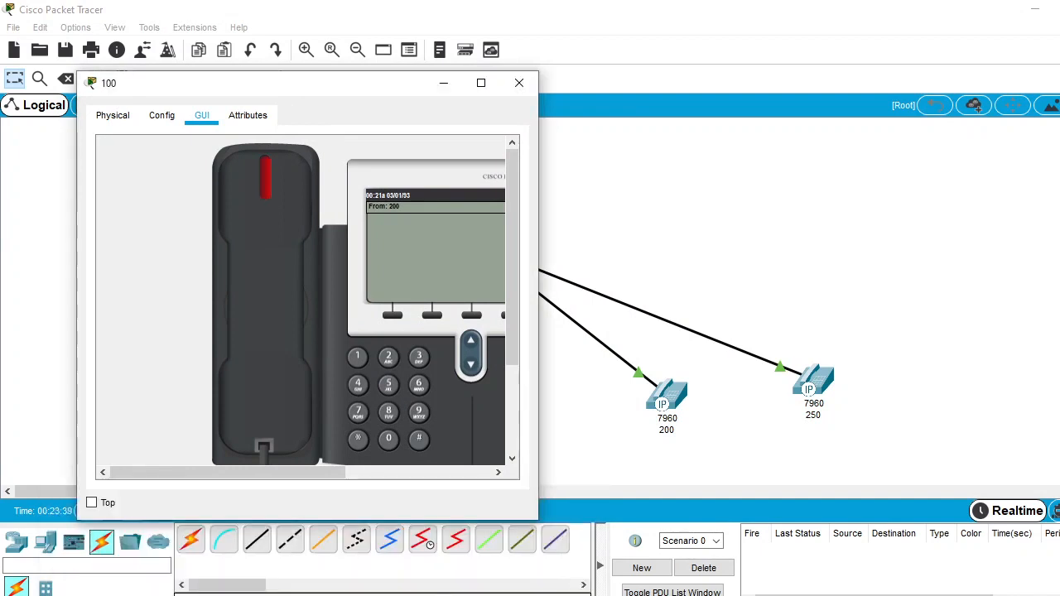
left_click(390, 556)
Hang up phone 200 and close the windows of phones 200 and 100
left_click(582, 342)
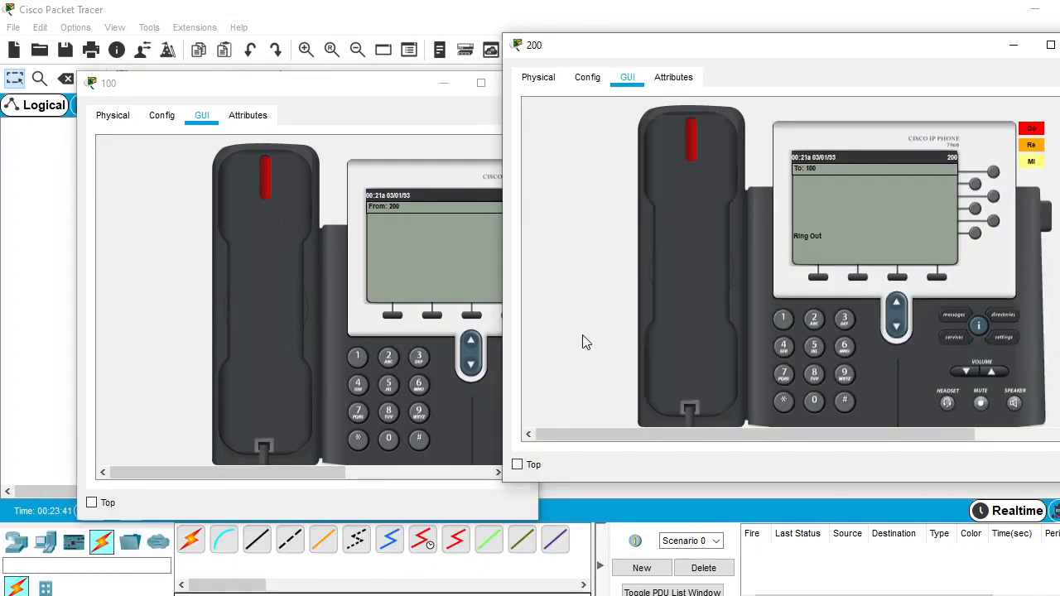
left_click(1051, 45)
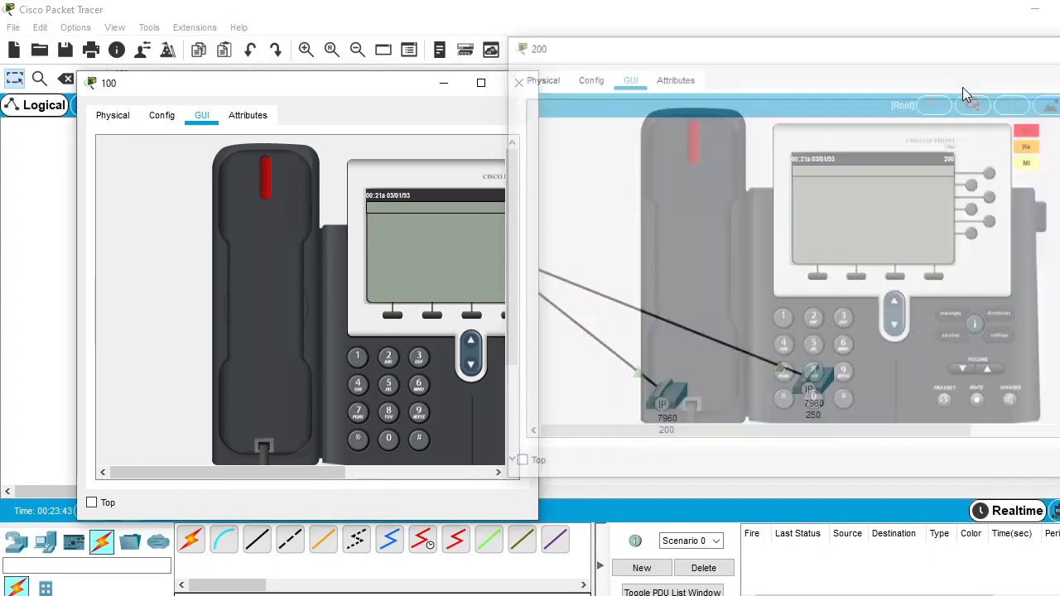
left_click(518, 83)
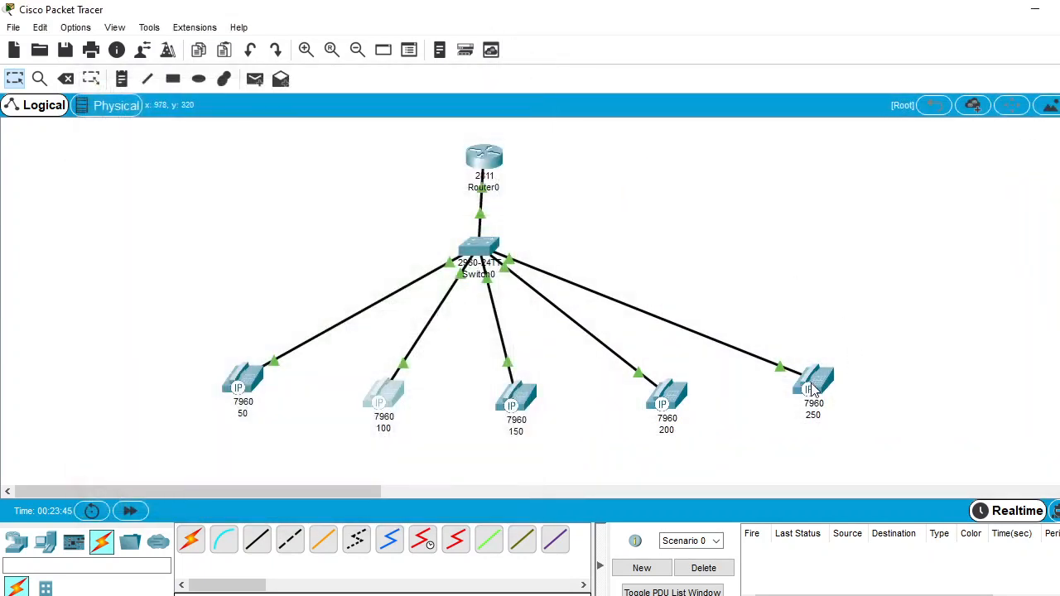